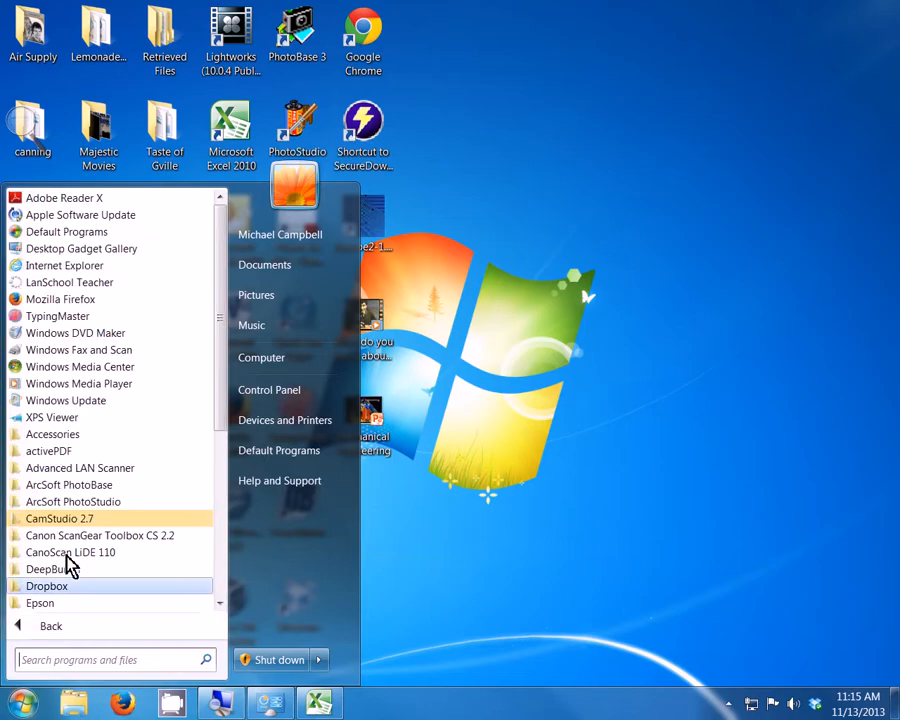
# - Search the installed programs for "excel" and start Microsoft Excel 2010
pyautogui.scroll(-4, 63, 530)
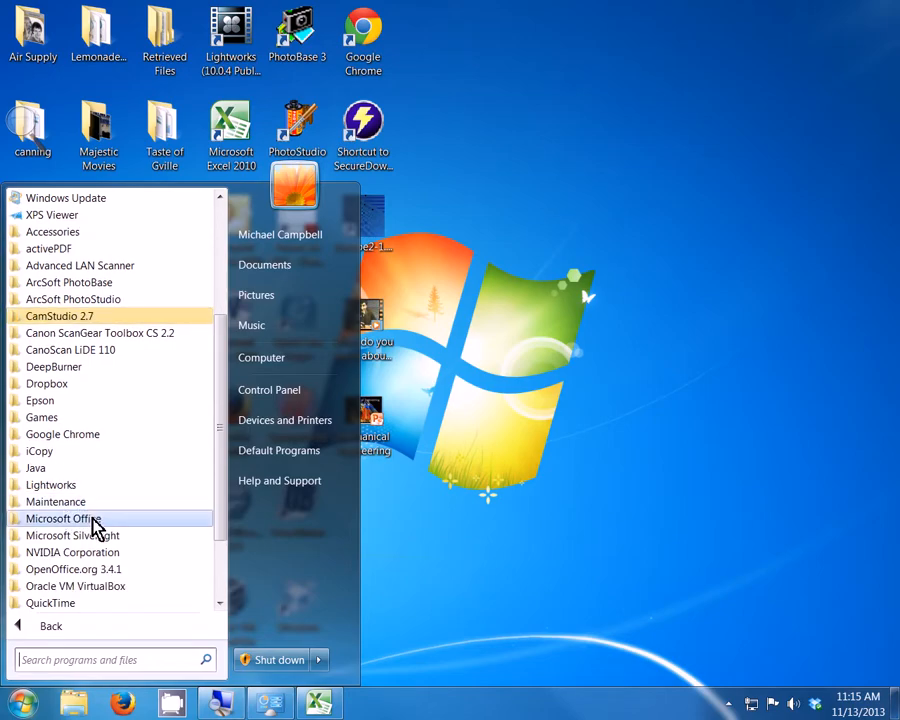
pyautogui.click(92, 520)
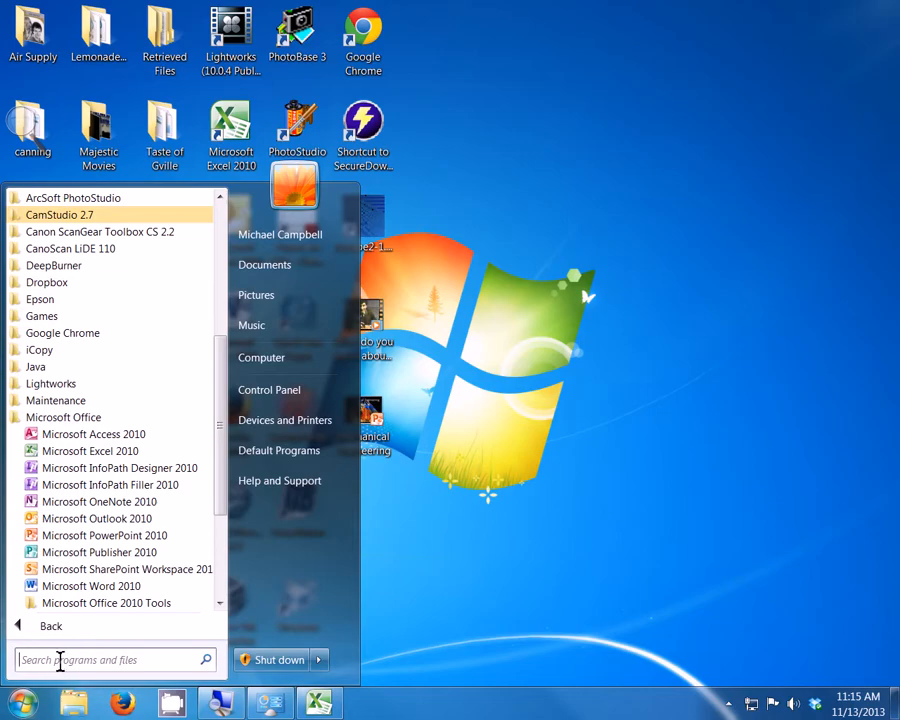
pyautogui.click(61, 663)
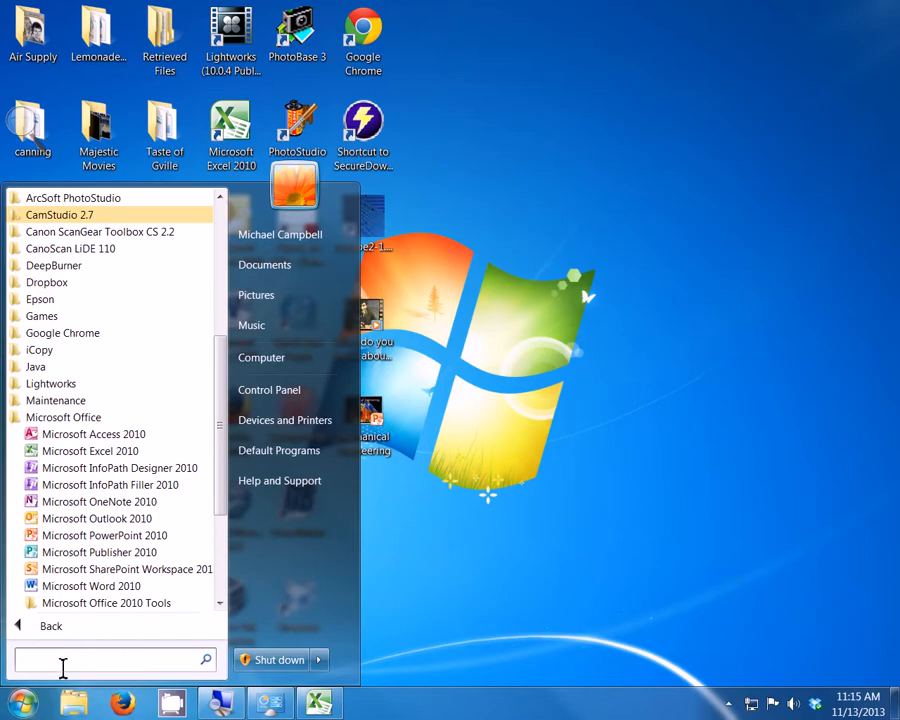
pyautogui.write('exc')
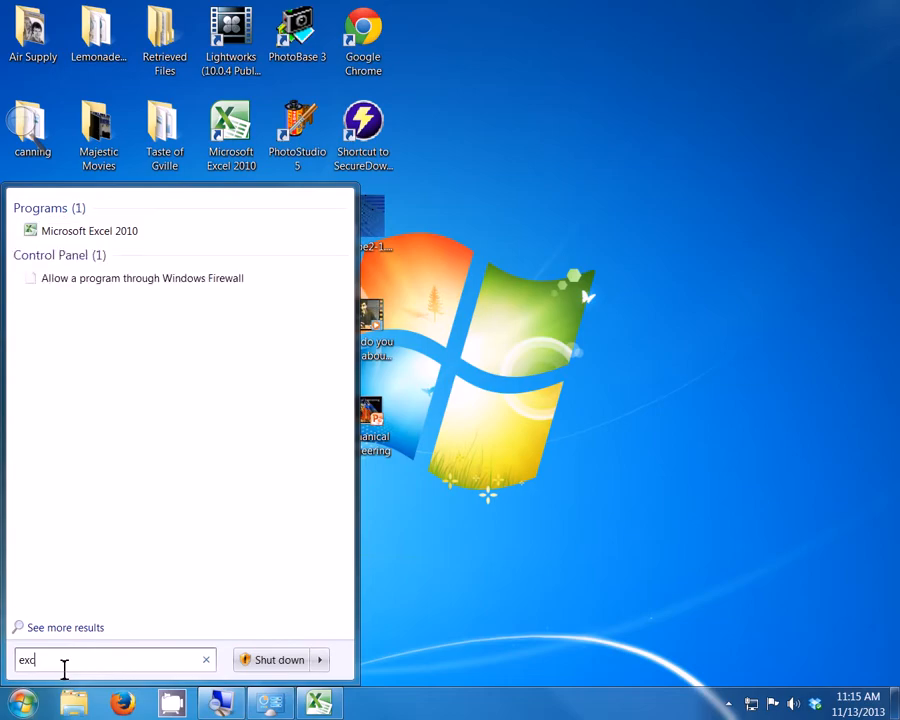
pyautogui.write('el')
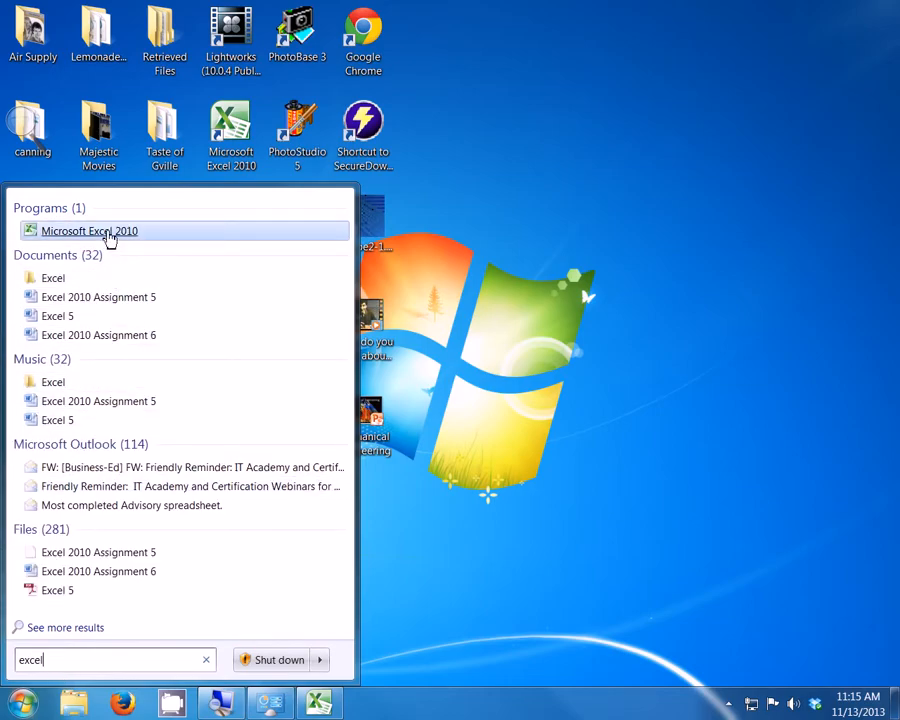
pyautogui.click(109, 239)
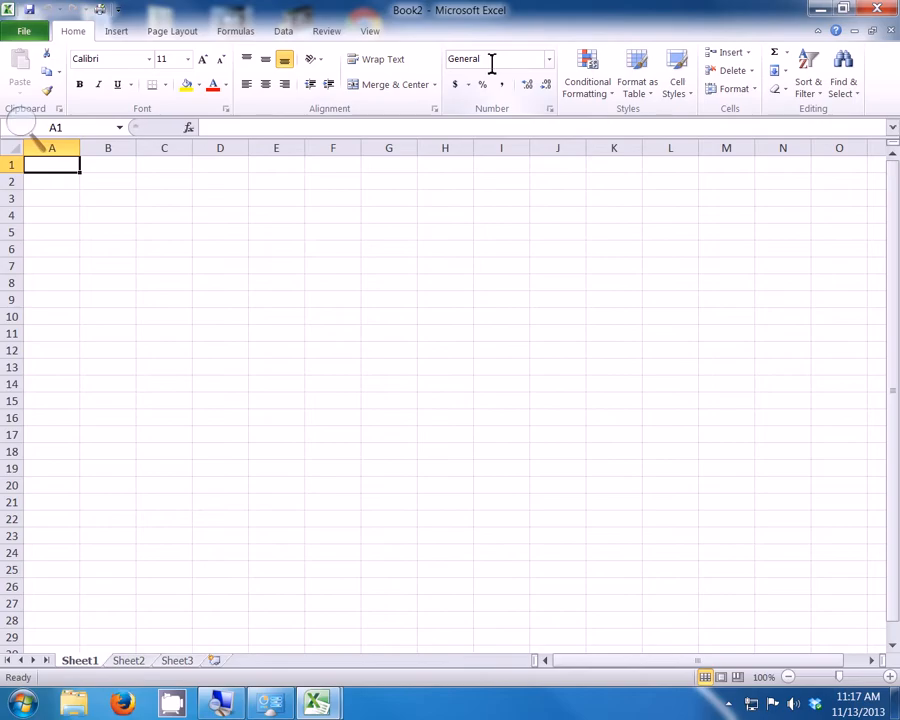
pyautogui.click(550, 61)
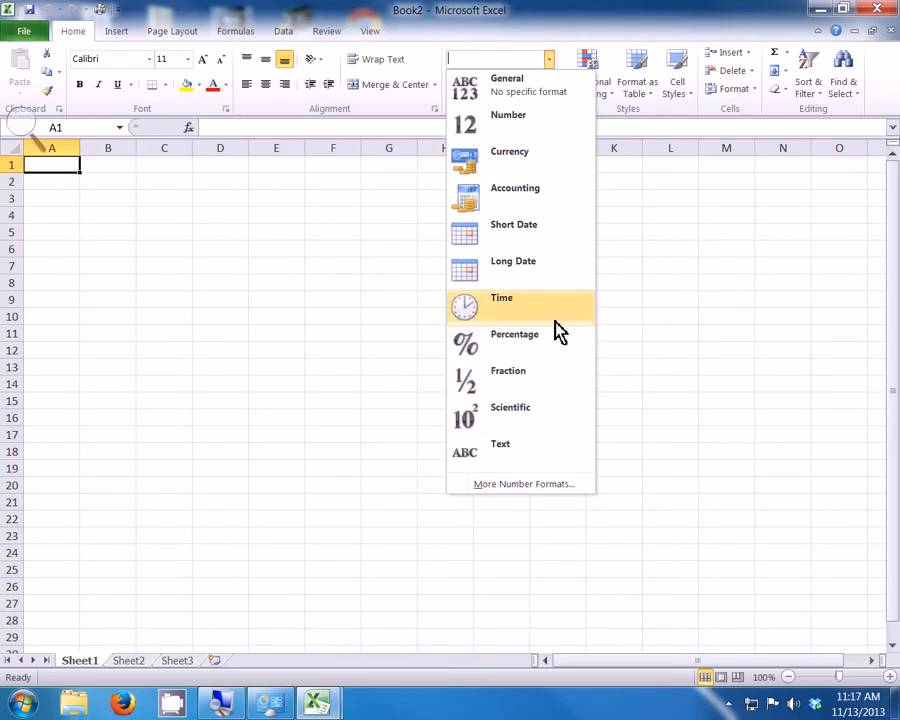
pyautogui.click(547, 59)
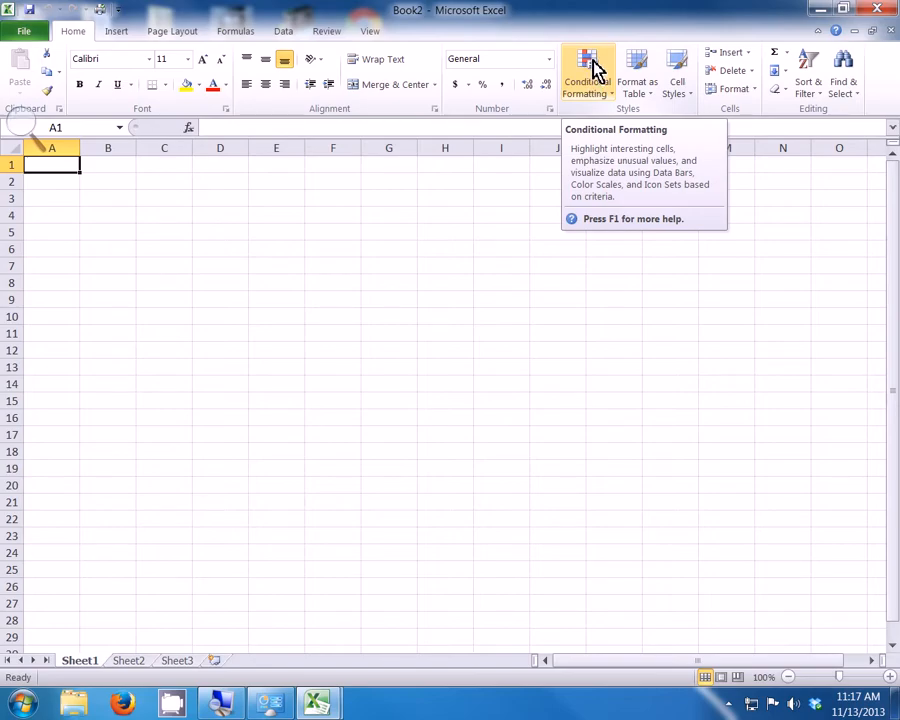
pyautogui.click(783, 54)
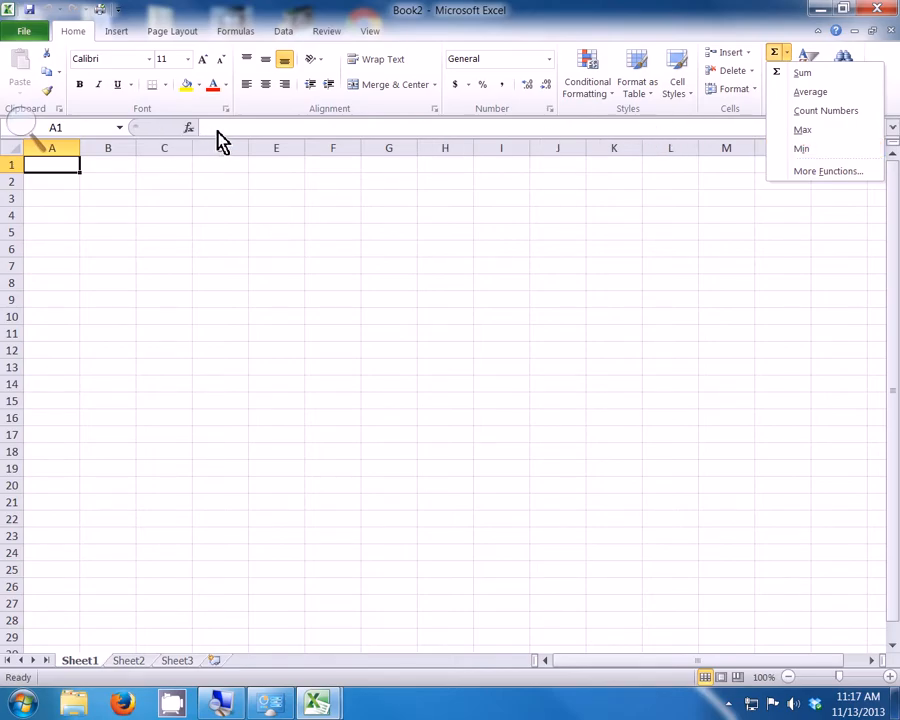
pyautogui.click(68, 138)
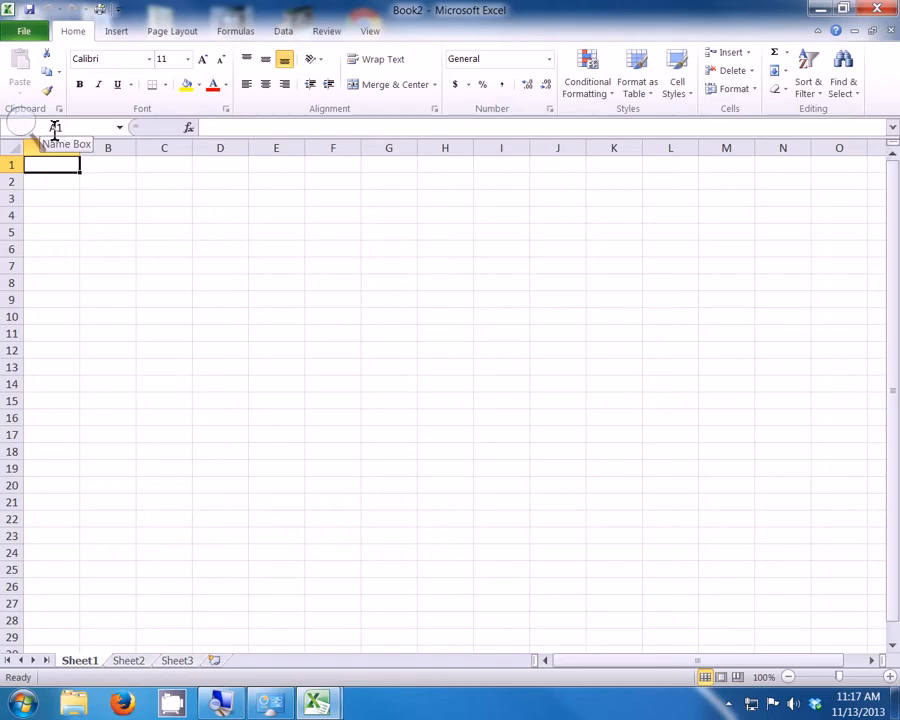
# - Jump straight to cell B4 by entering its cell reference
pyautogui.click(62, 128)
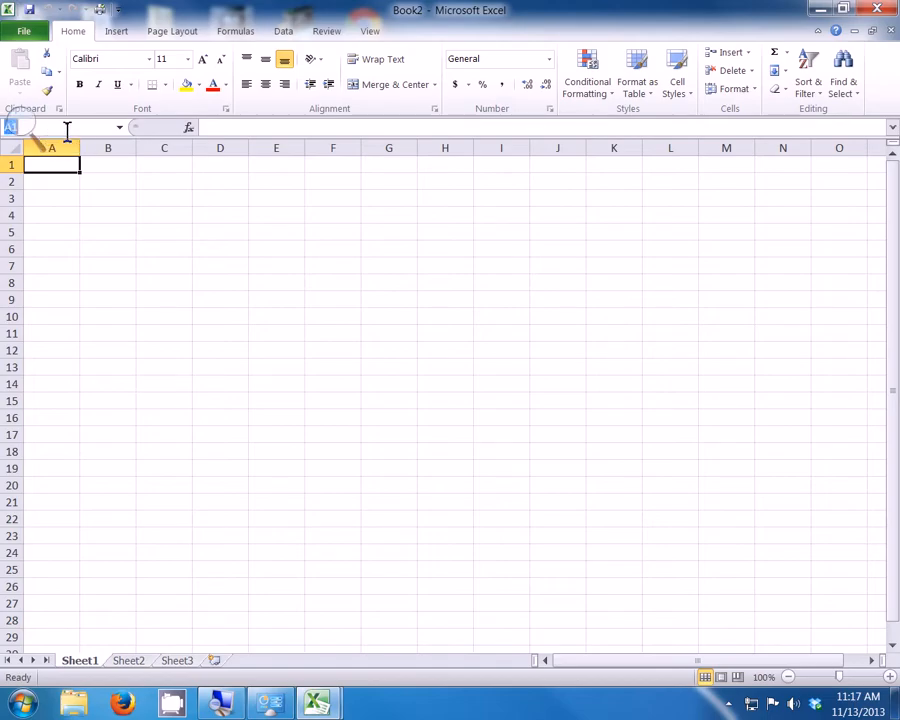
pyautogui.write('B4')
pyautogui.press('Return')
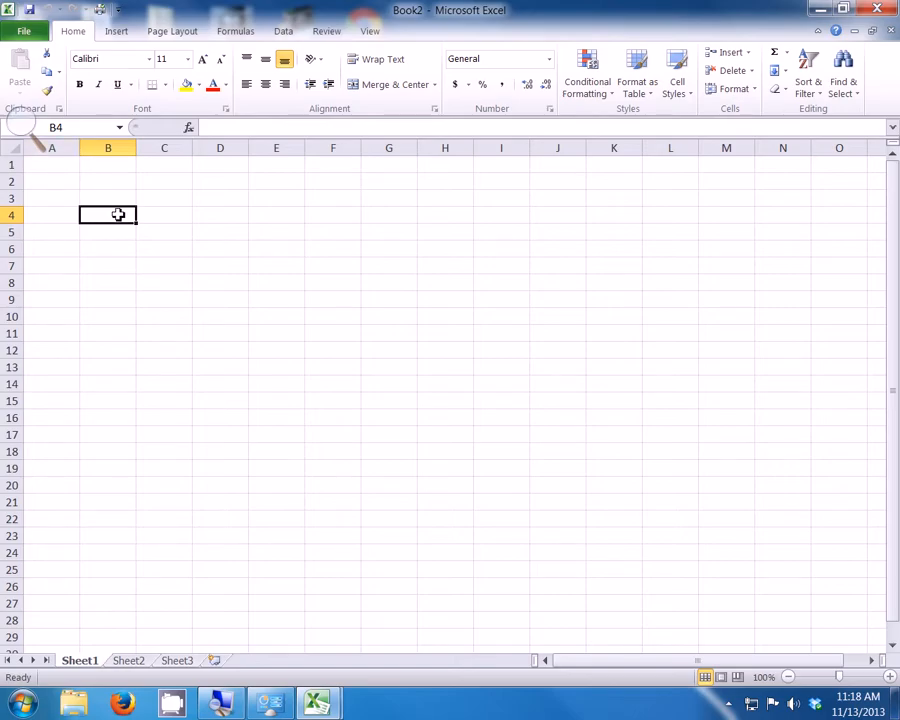
# - Move the cell selection around the sheet one cell at a time, passing through C4, C8 and G8 and finishing on A8
pyautogui.press('Up')
pyautogui.press('Up')
pyautogui.press('Down')
pyautogui.press('Down')
pyautogui.press('Down')
pyautogui.press('Right')
pyautogui.press('Right')
pyautogui.press('Left')
pyautogui.press('Left')
pyautogui.press('Left')
pyautogui.press('Up')
pyautogui.press('Down')
pyautogui.press('Down')
pyautogui.press('Right')
pyautogui.press('Right')
pyautogui.press('Up')
pyautogui.press('Up')
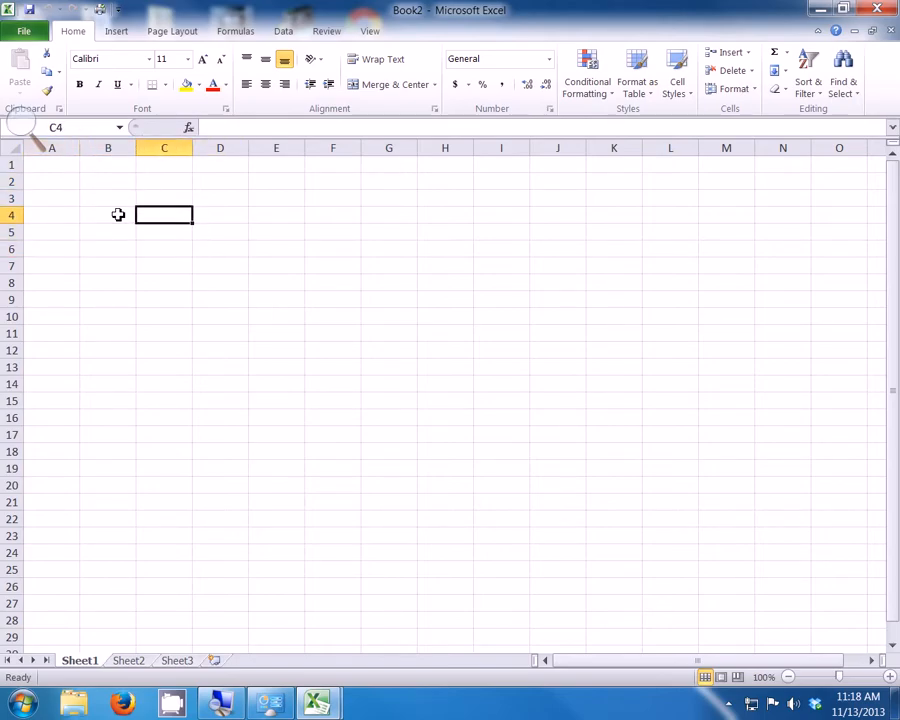
pyautogui.press('Down')
pyautogui.press('Down')
pyautogui.press('Down')
pyautogui.press('Down')
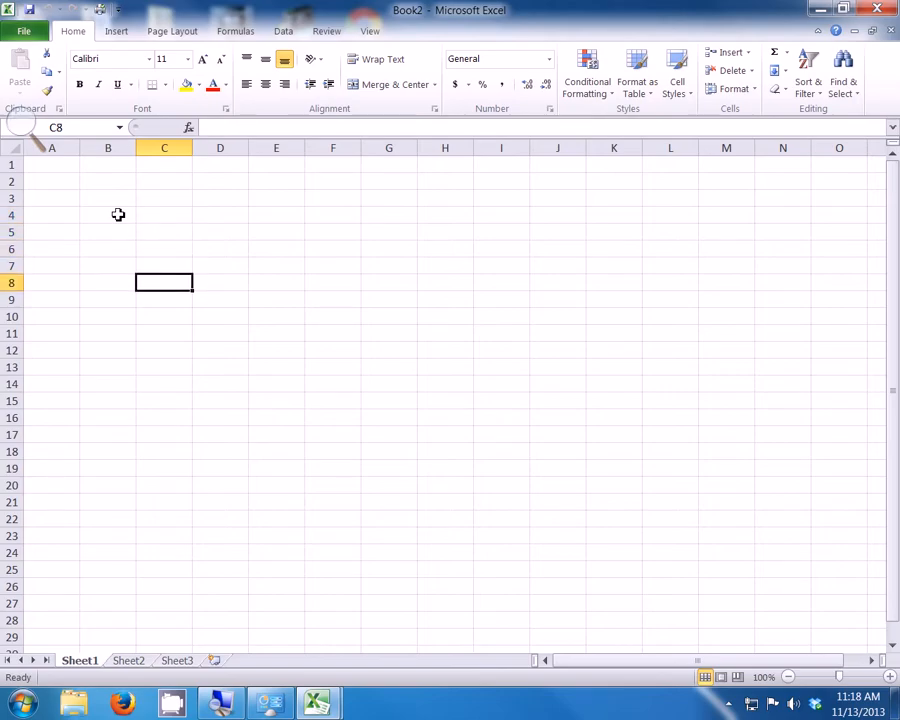
pyautogui.press('Right')
pyautogui.press('Right')
pyautogui.press('Right')
pyautogui.press('Right')
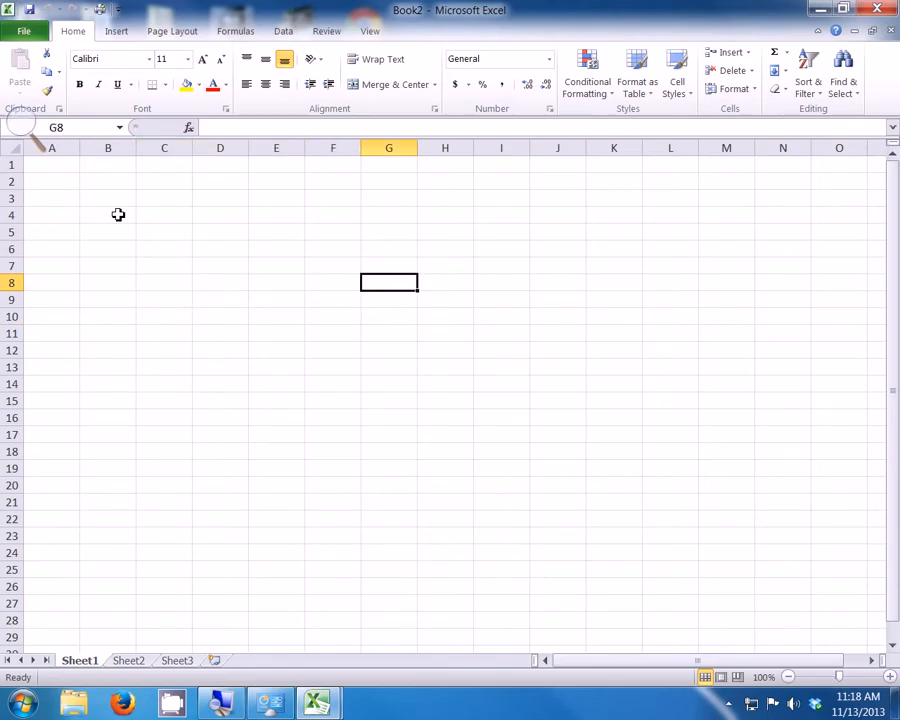
pyautogui.press('Left')
pyautogui.press('Left')
pyautogui.press('Left')
pyautogui.press('Left')
pyautogui.press('Left')
pyautogui.press('Left')
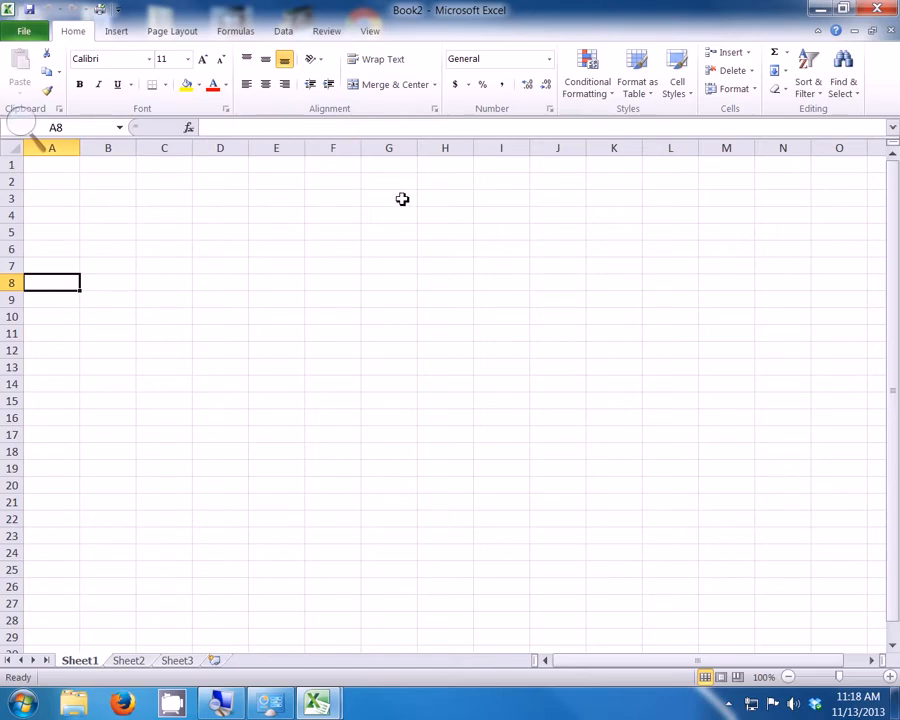
# - Examine the Insert, Page Layout, Formulas, Data, Review and View command sets, and return to the Home commands
pyautogui.click(116, 35)
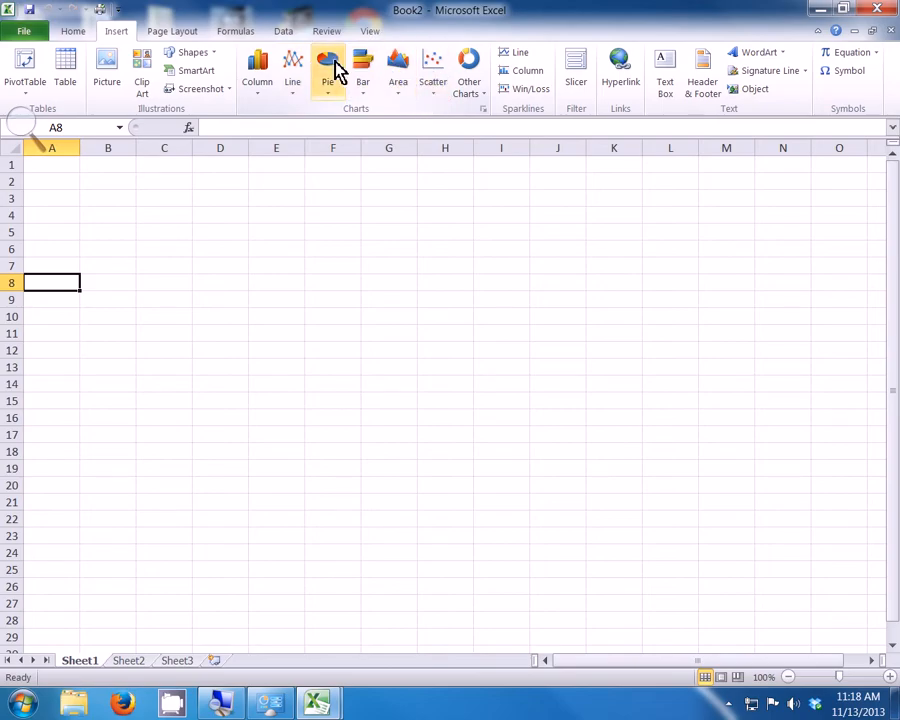
pyautogui.click(176, 34)
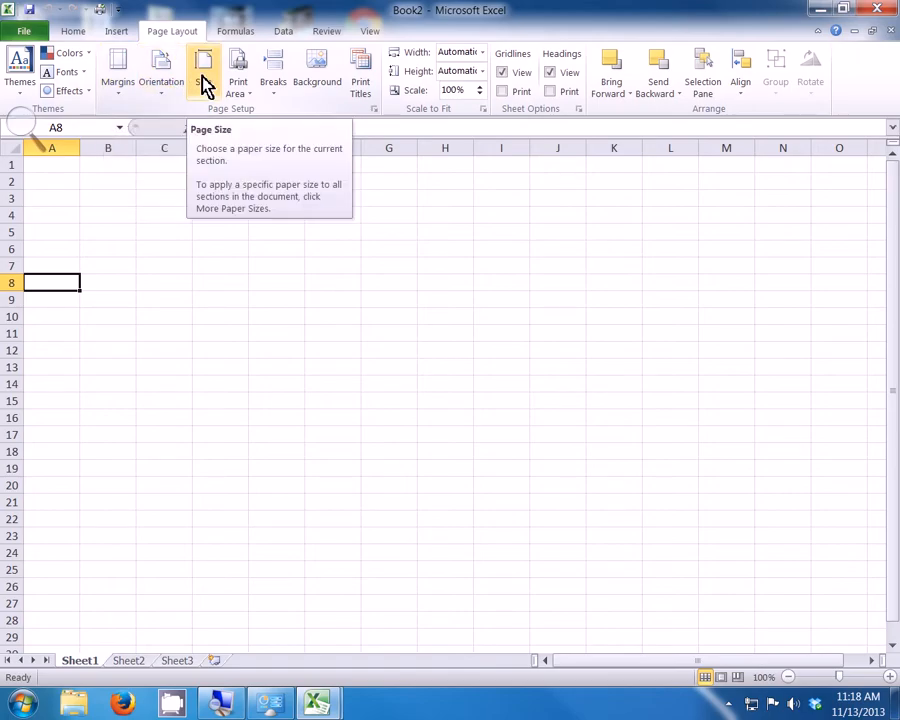
pyautogui.click(236, 32)
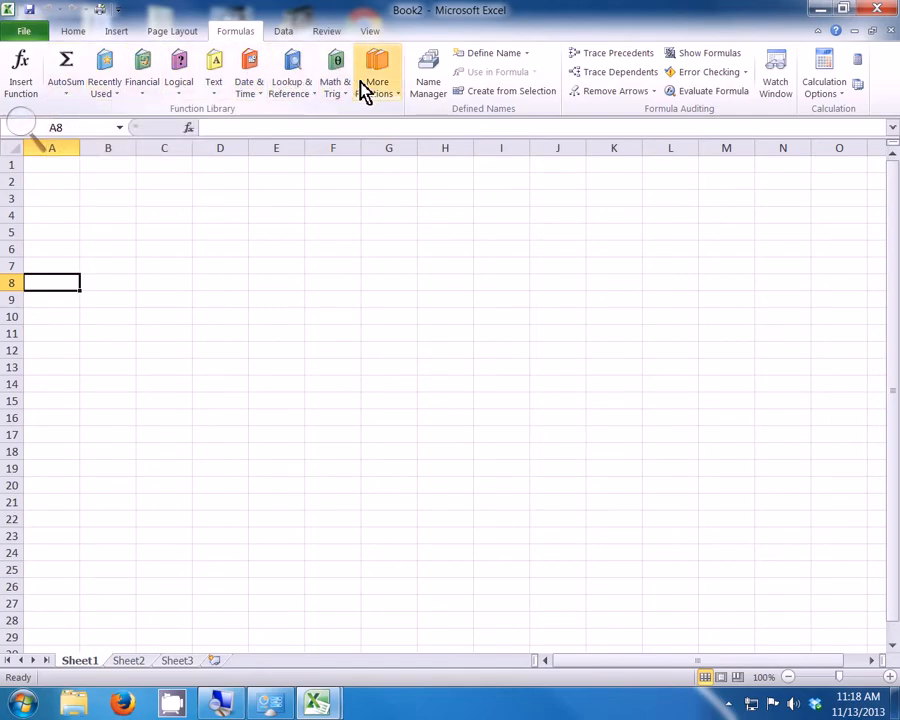
pyautogui.click(292, 38)
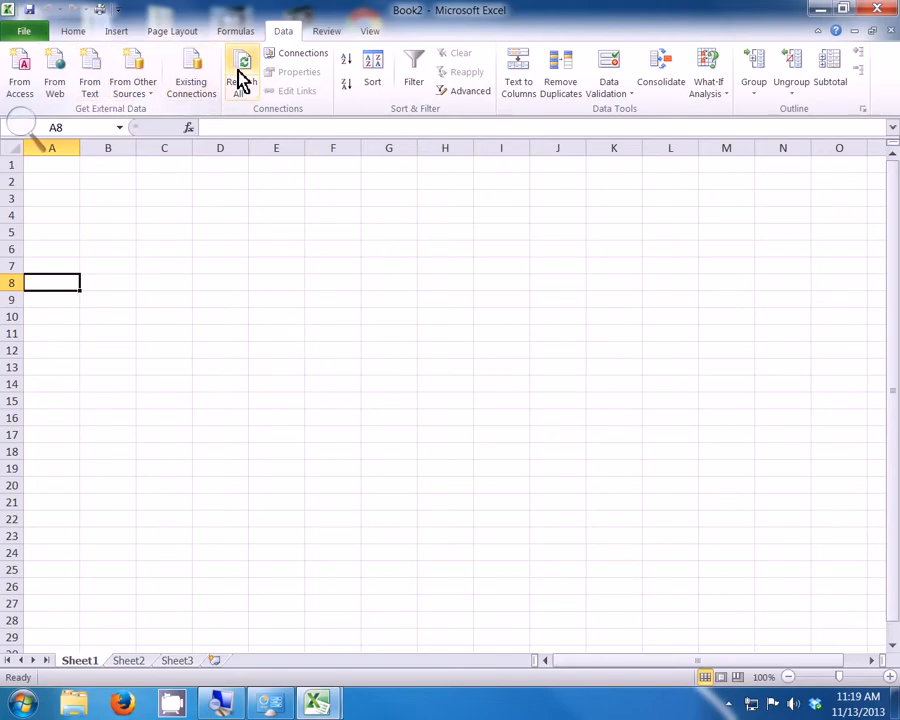
pyautogui.click(337, 37)
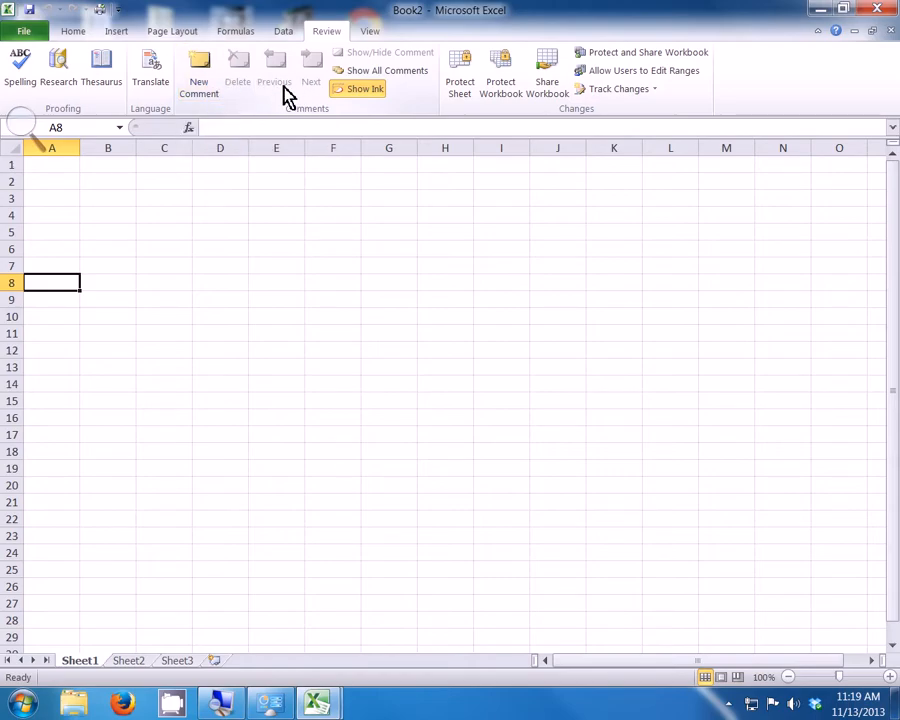
pyautogui.click(369, 32)
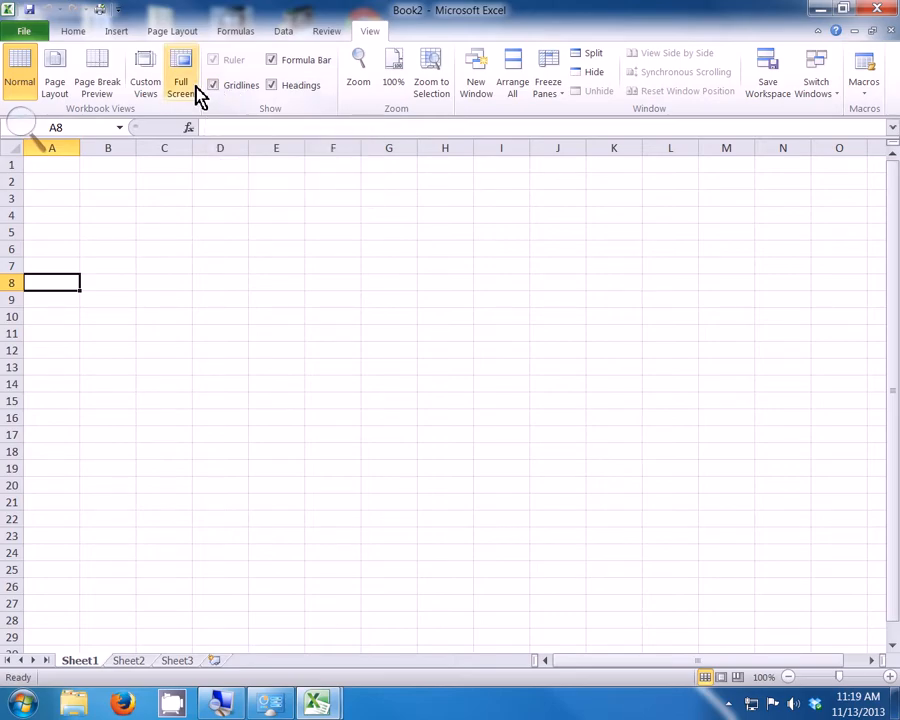
pyautogui.click(71, 35)
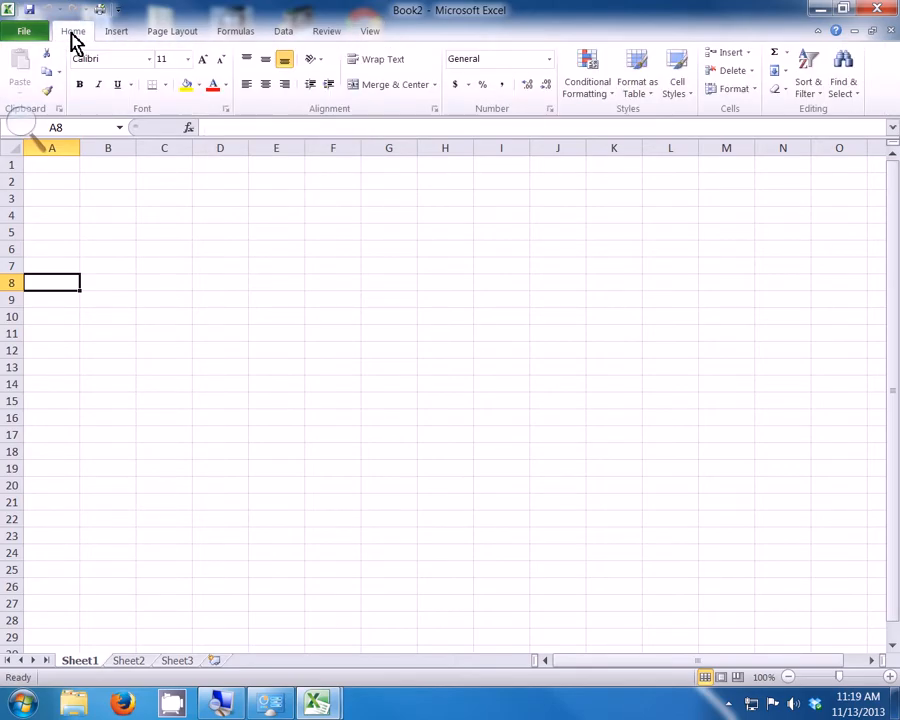
# - Enter the sheet title in cell A1 as the owner's first name in possessive form followed by "Budget"
pyautogui.click(48, 166)
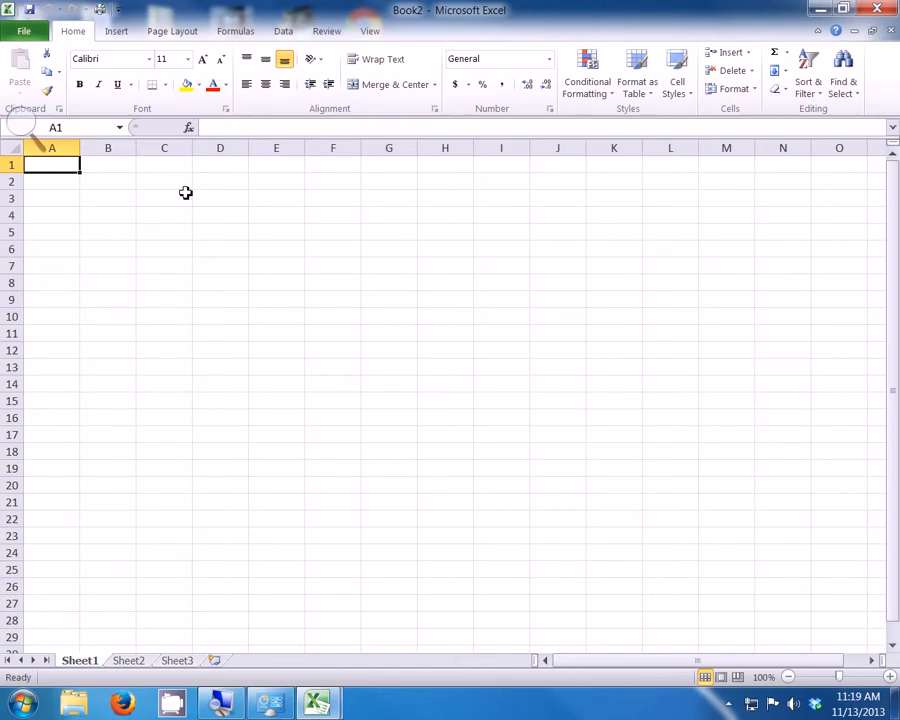
pyautogui.write('M')
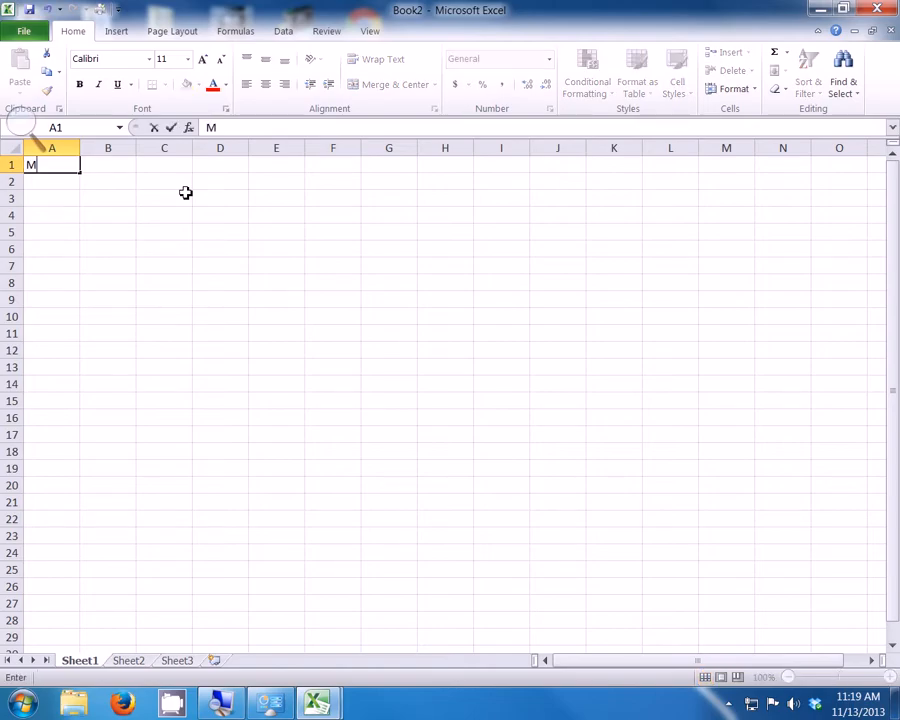
pyautogui.write("ike's Bugd")
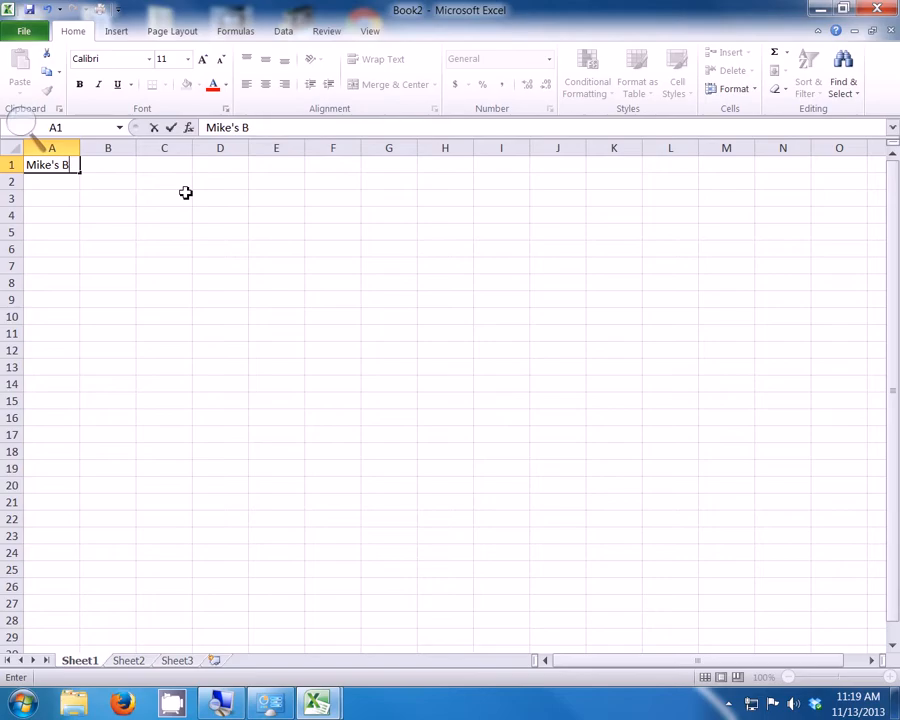
pyautogui.press('BackSpace')
pyautogui.press('BackSpace')
pyautogui.write('dget')
pyautogui.press('Return')
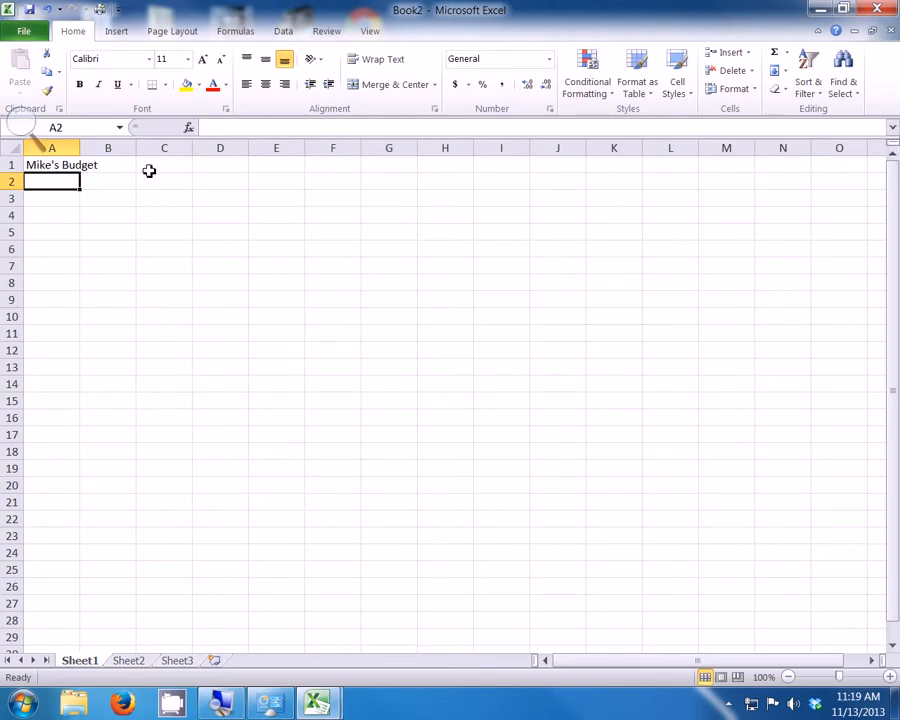
# - Format the title in cell A1 with font size 28 and bold
pyautogui.click(60, 166)
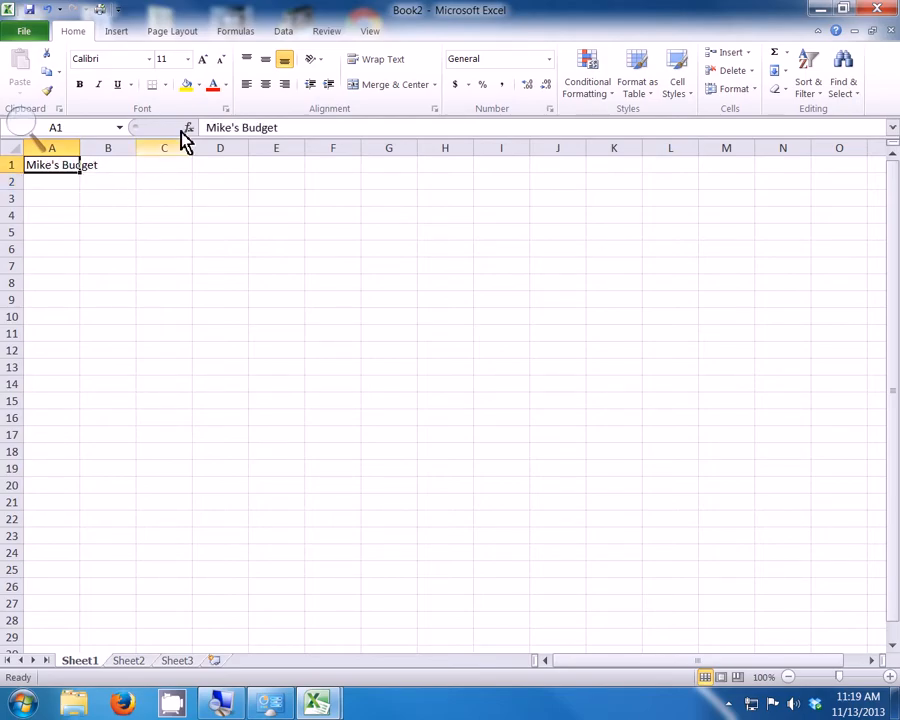
pyautogui.click(187, 60)
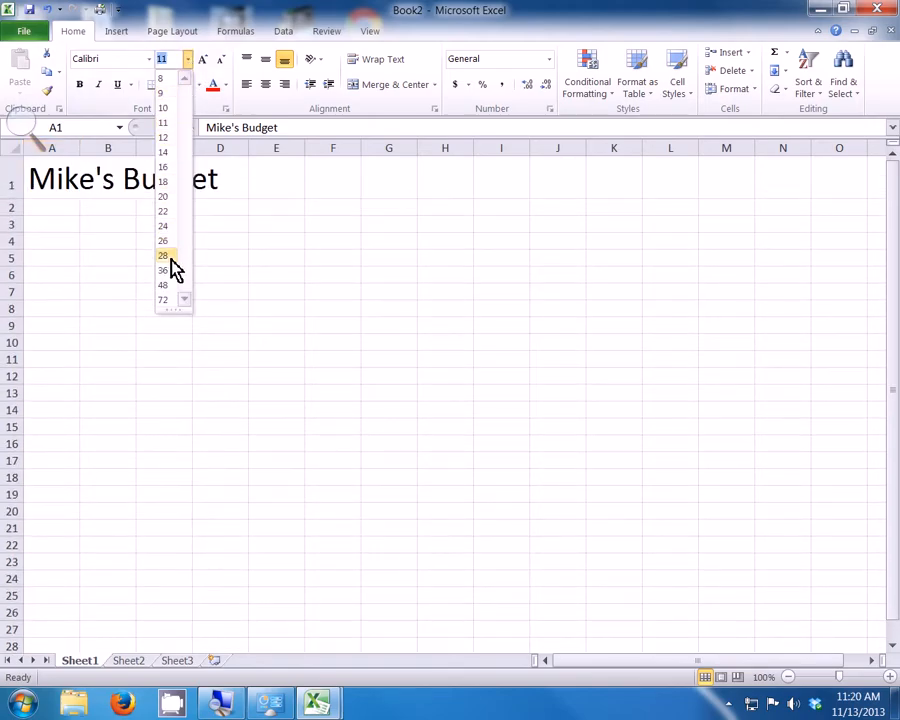
pyautogui.click(171, 259)
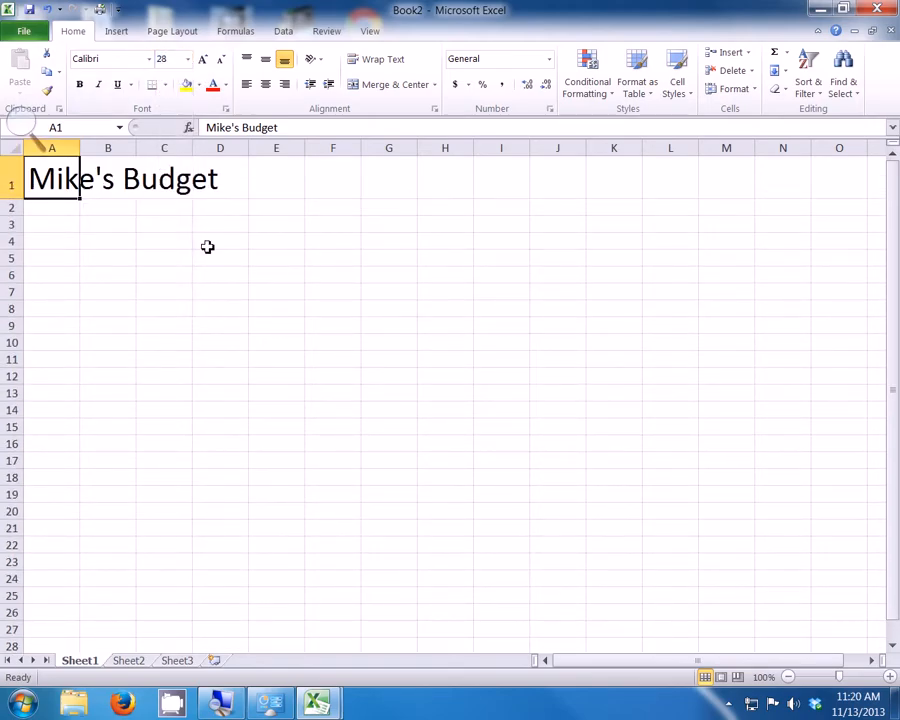
pyautogui.click(79, 85)
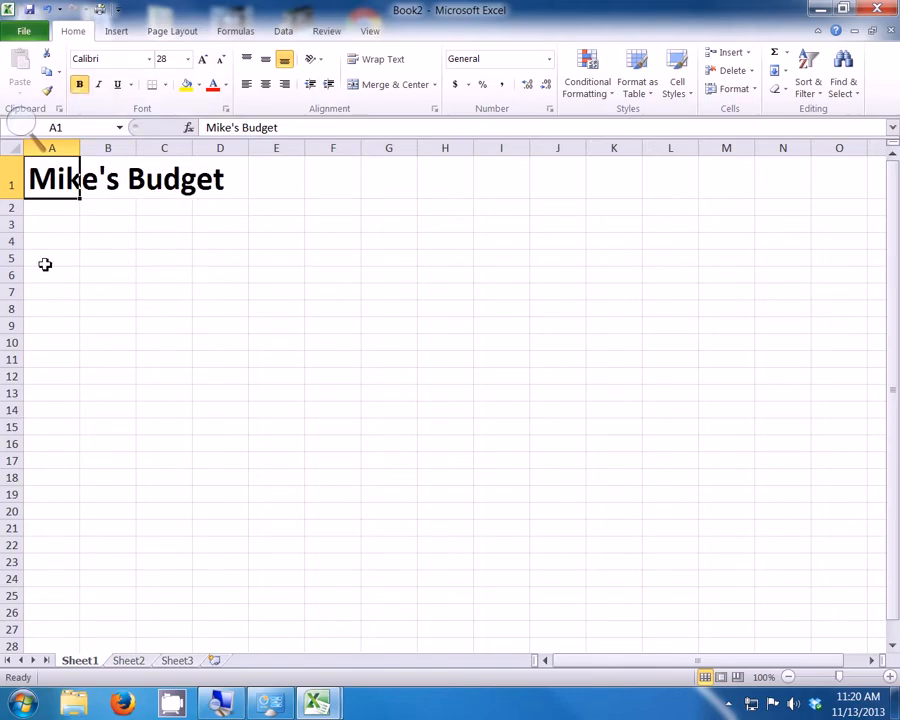
# - Enter the column headings Item in cell A3 and Amount in cell B3
pyautogui.click(56, 224)
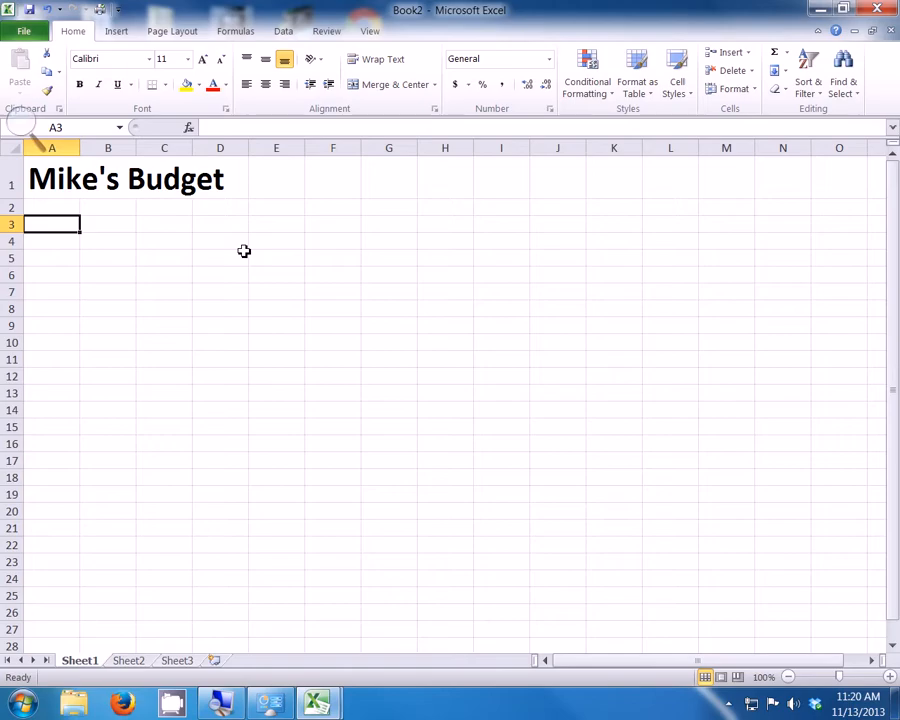
pyautogui.write('Item')
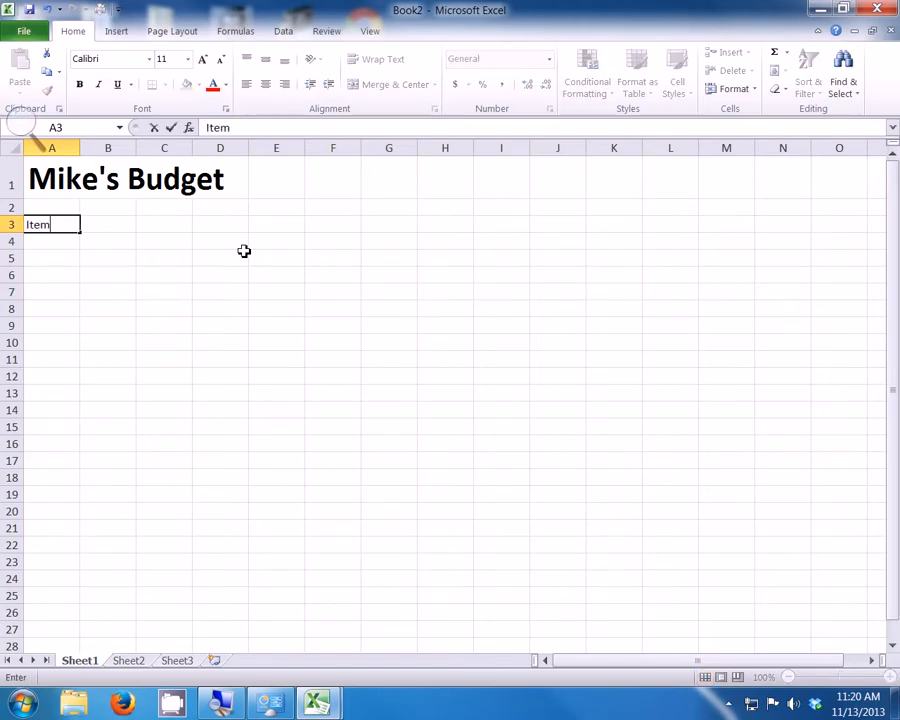
pyautogui.press('Tab')
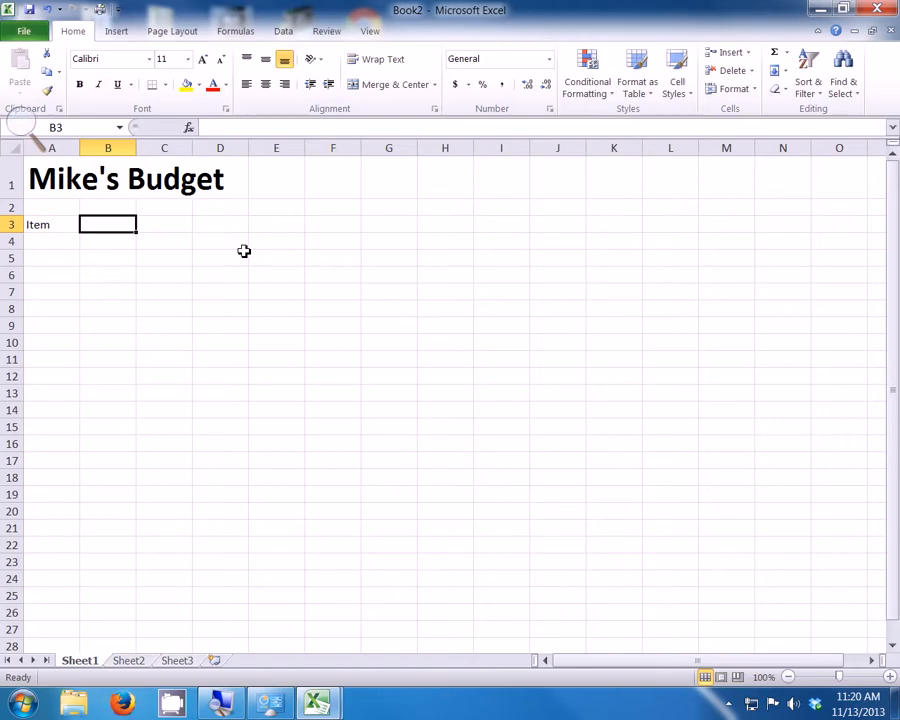
pyautogui.write('Amount')
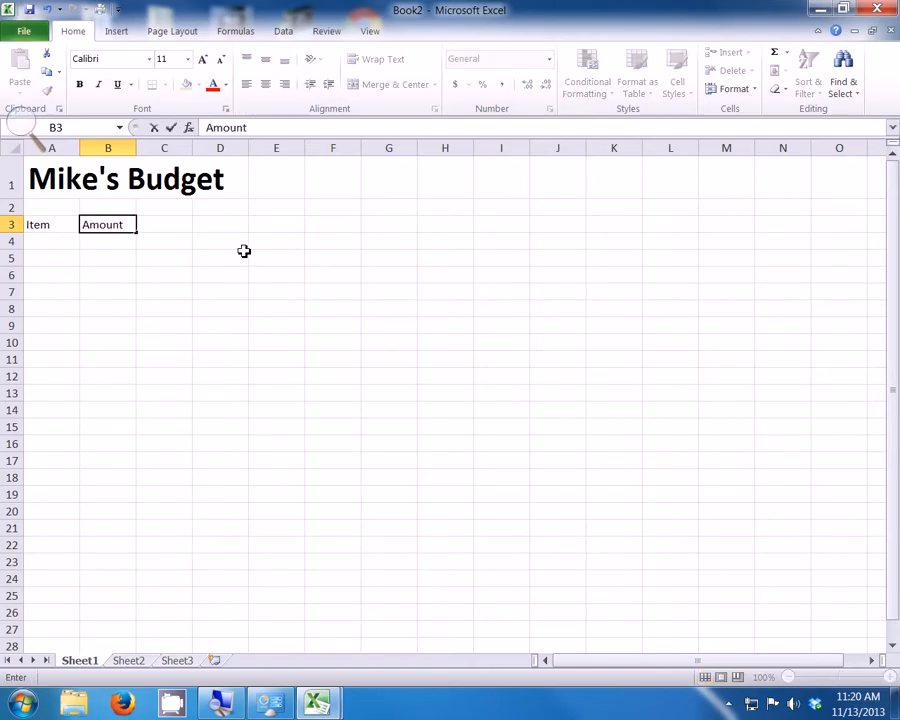
pyautogui.press('Return')
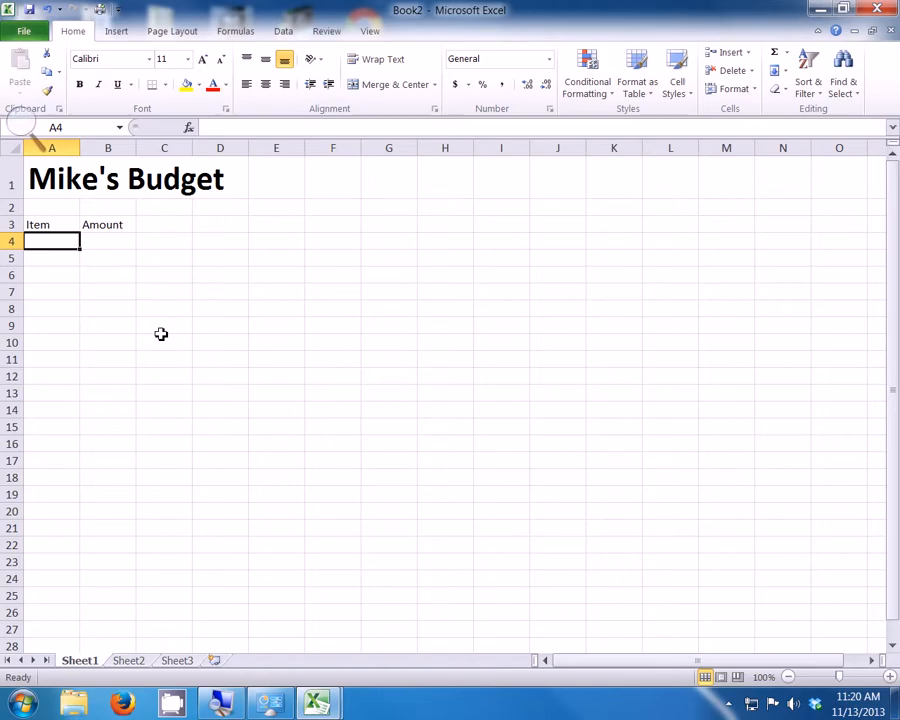
# - List the budget items Housing, Heat, Electricity and Internet in cells A4 to A7
pyautogui.write('Housing')
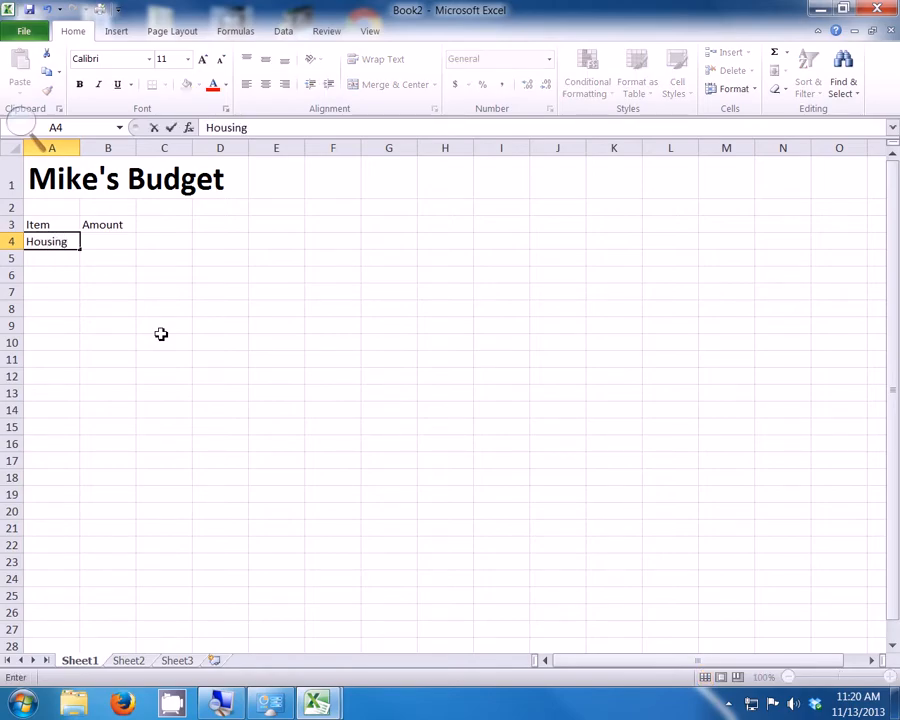
pyautogui.press('Return')
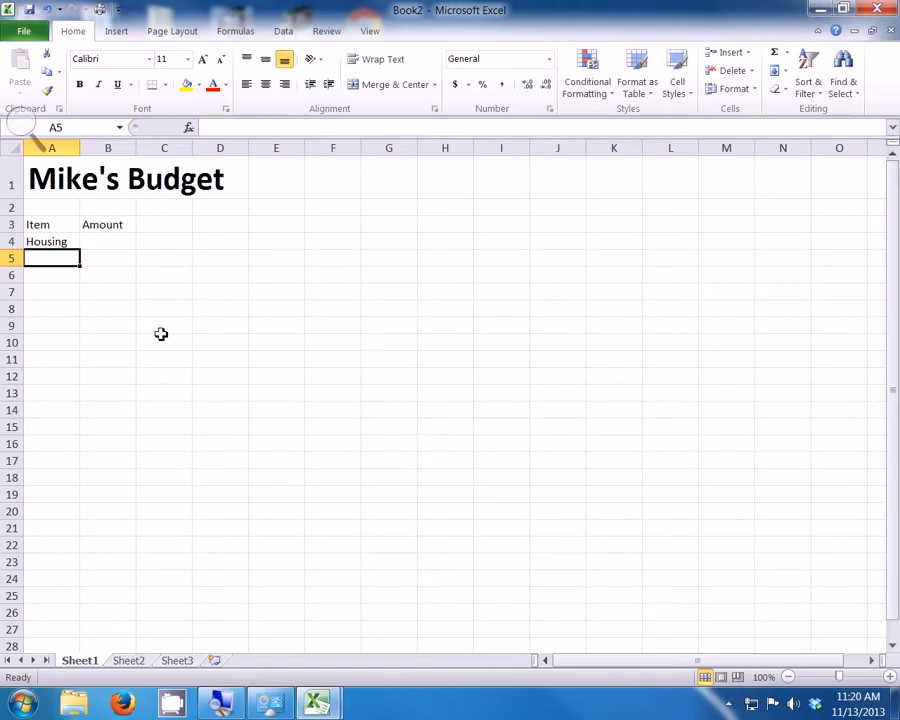
pyautogui.write('Heat')
pyautogui.press('Return')
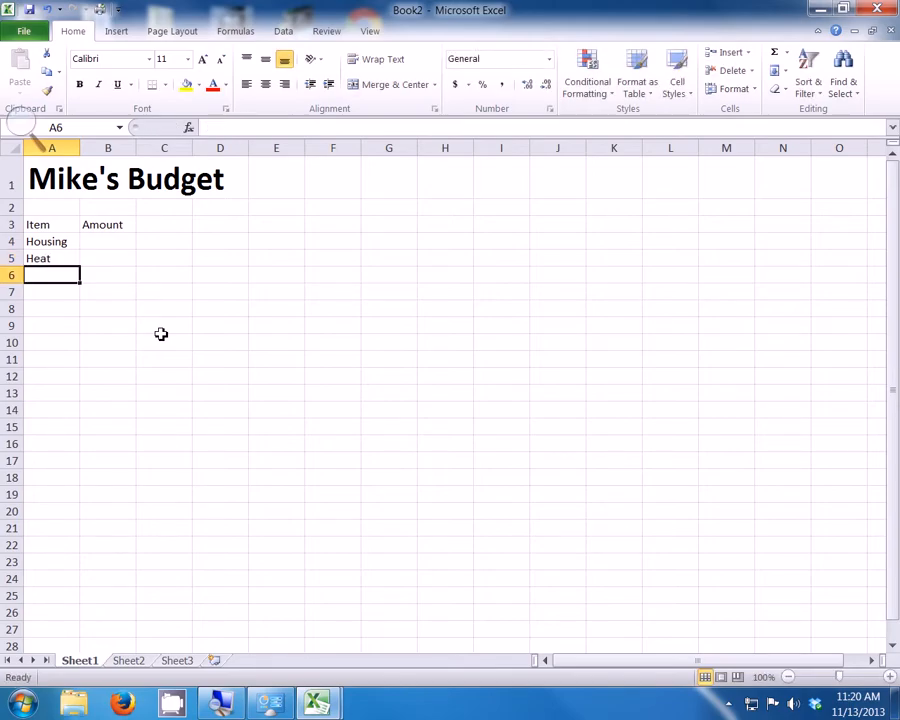
pyautogui.write('E')
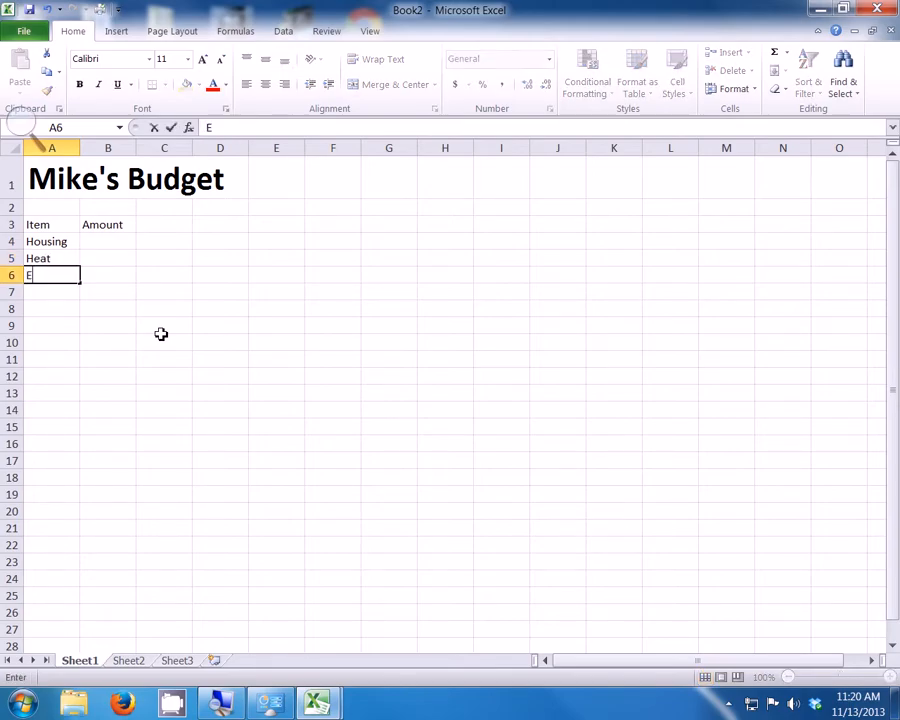
pyautogui.write('lectricity')
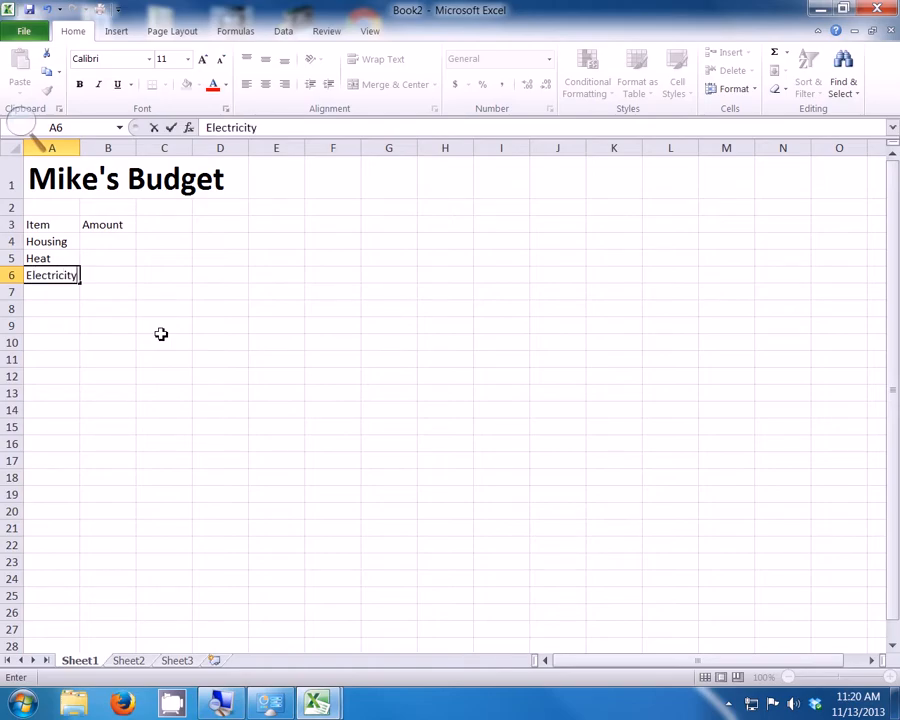
pyautogui.press('Return')
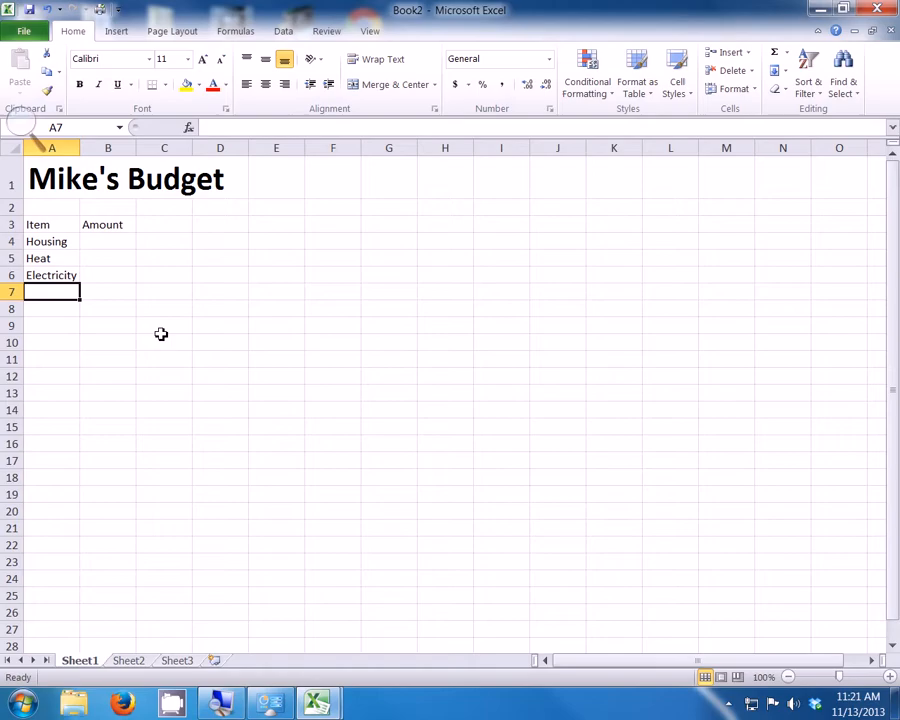
pyautogui.write('Internet')
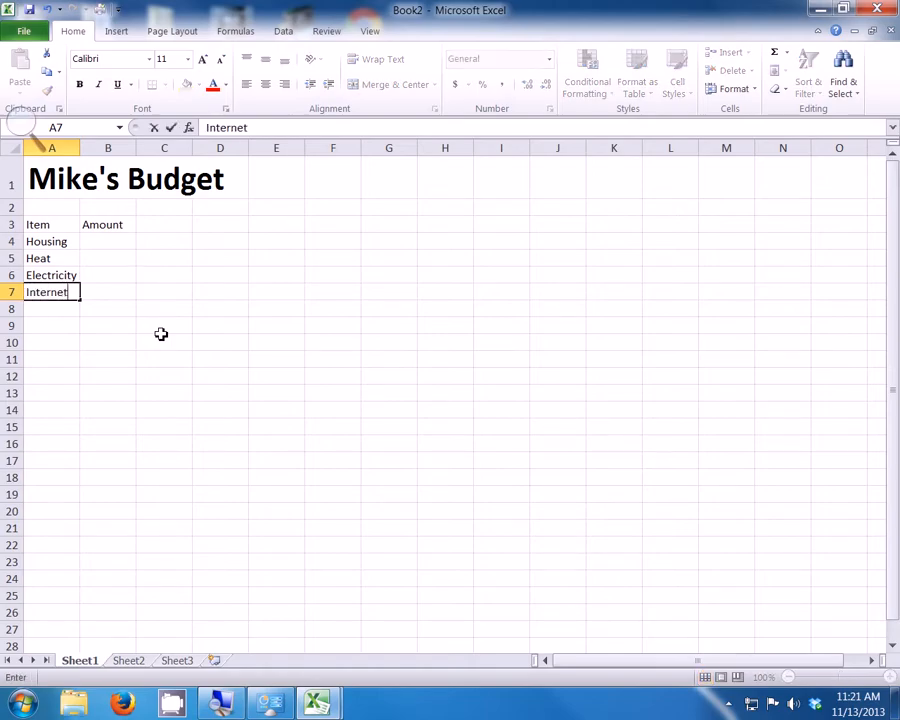
pyautogui.press('Return')
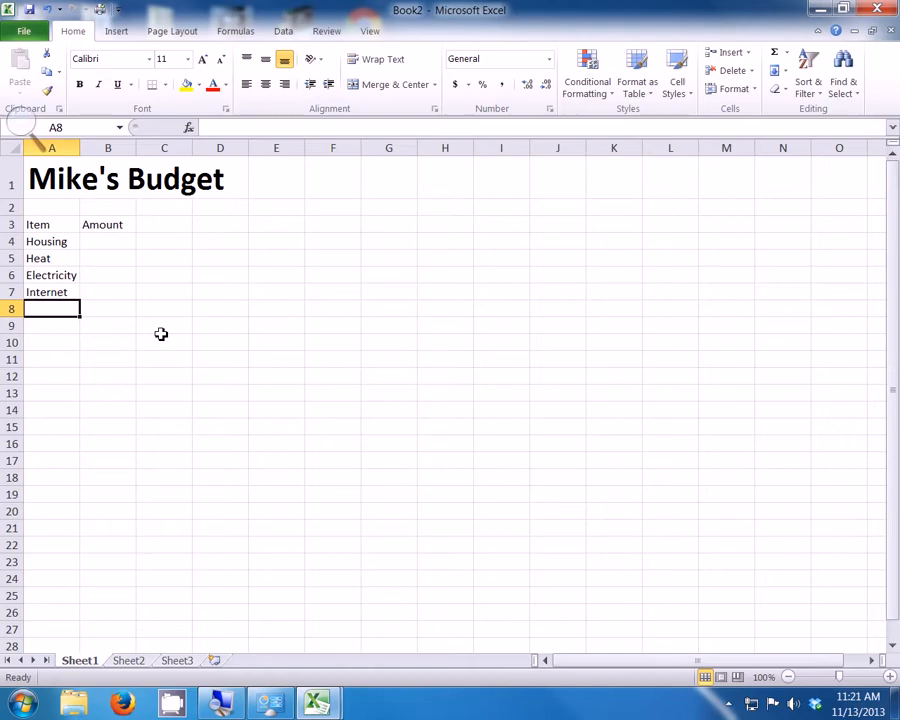
# - Add the car-related items Car Pmt, Car Ins and Gasoline in cells A8 to A10
pyautogui.write('Car ')
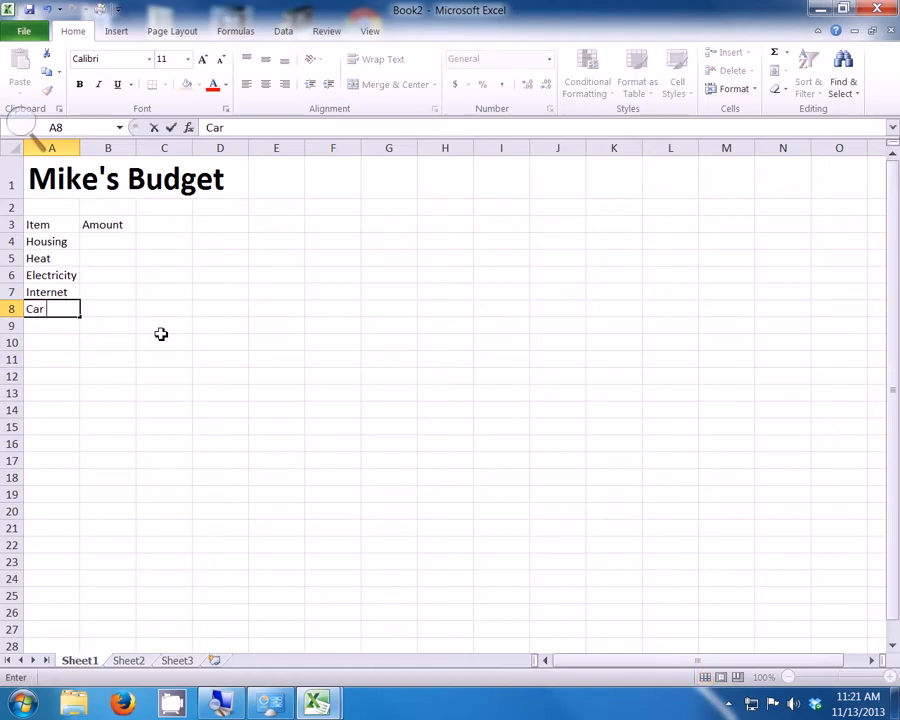
pyautogui.write('Pmt')
pyautogui.press('Return')
pyautogui.write('Car Ins')
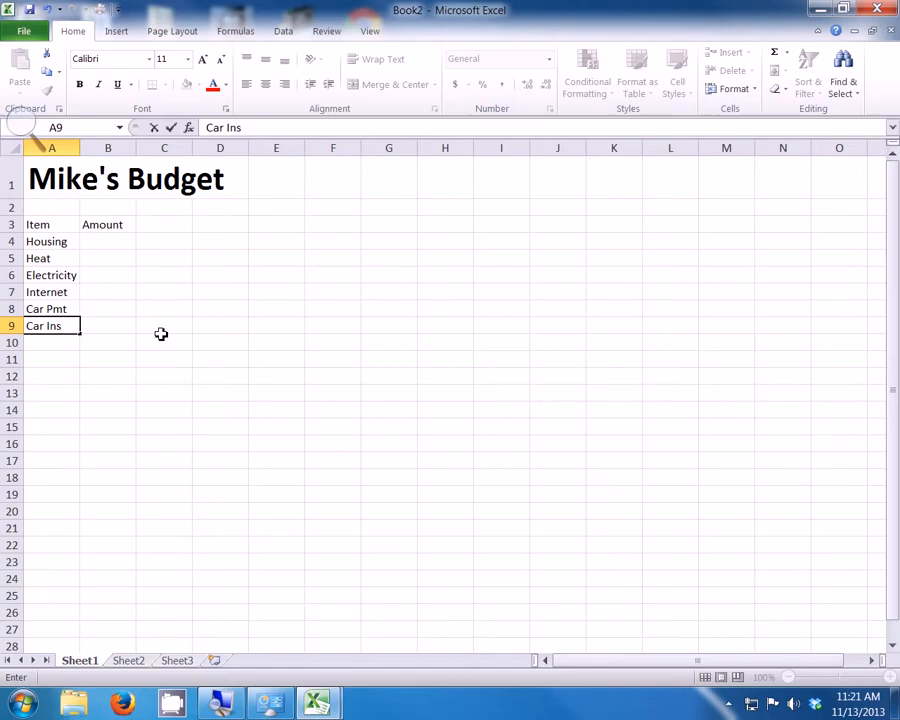
pyautogui.press('Return')
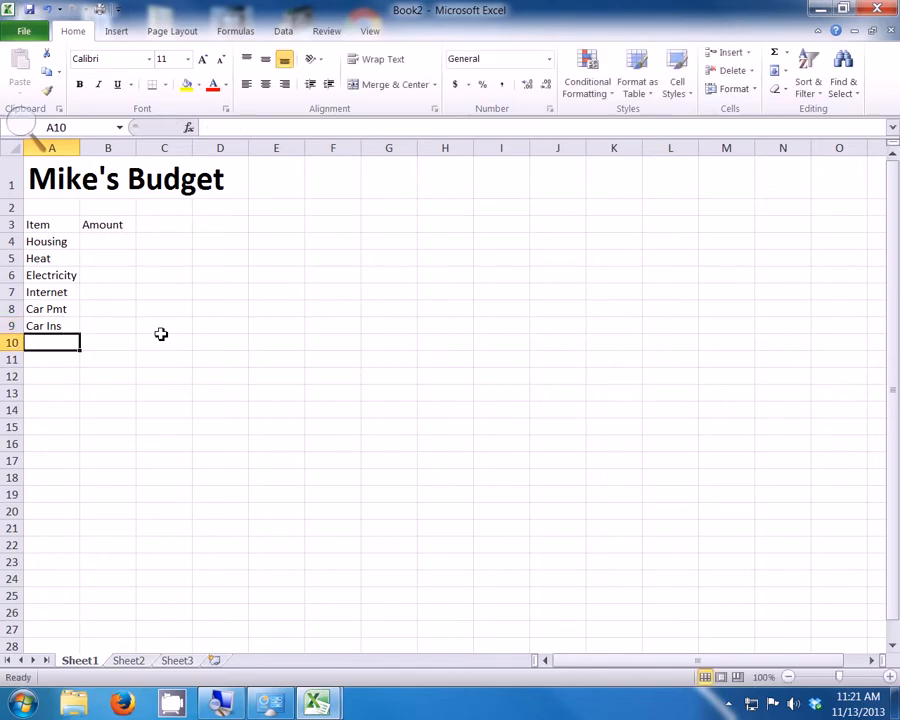
pyautogui.write('Gasoline')
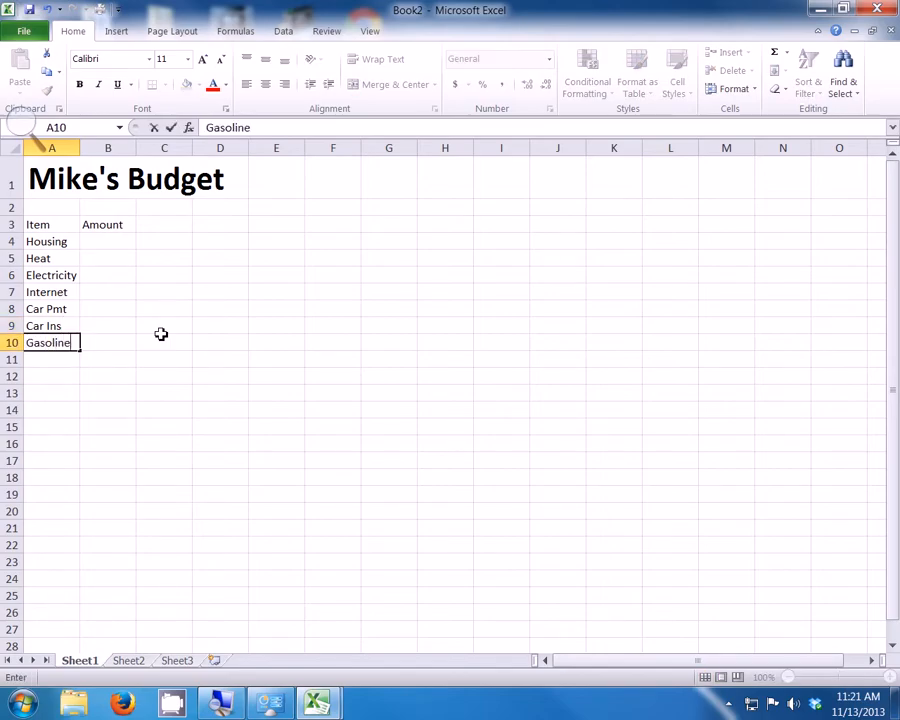
pyautogui.press('Return')
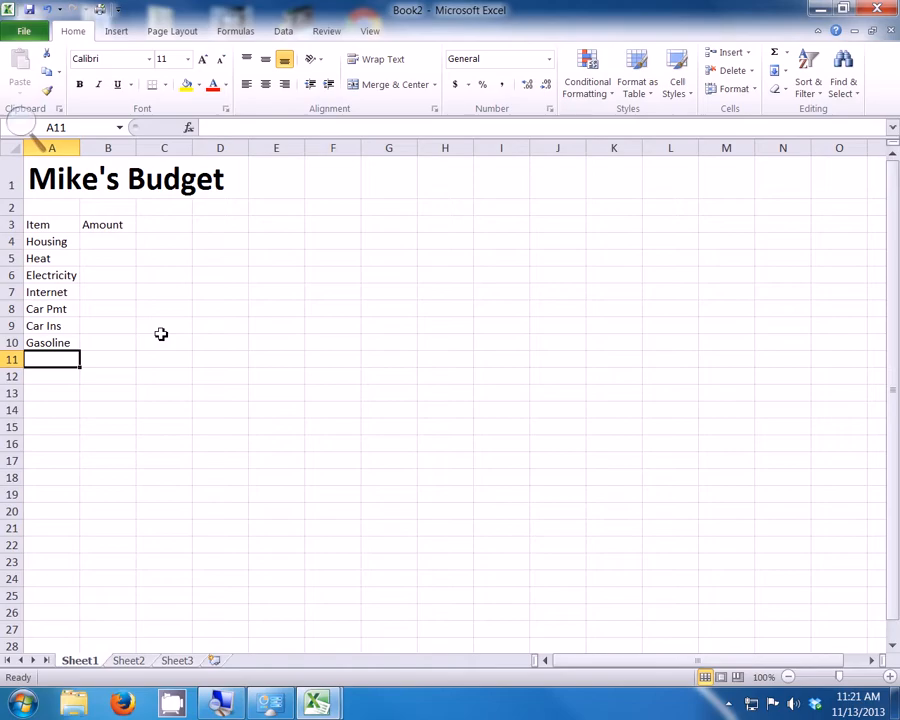
# - Add the items Fun Money, Clothing and Credit Card in cells A11 to A13
pyautogui.write('Fun Money')
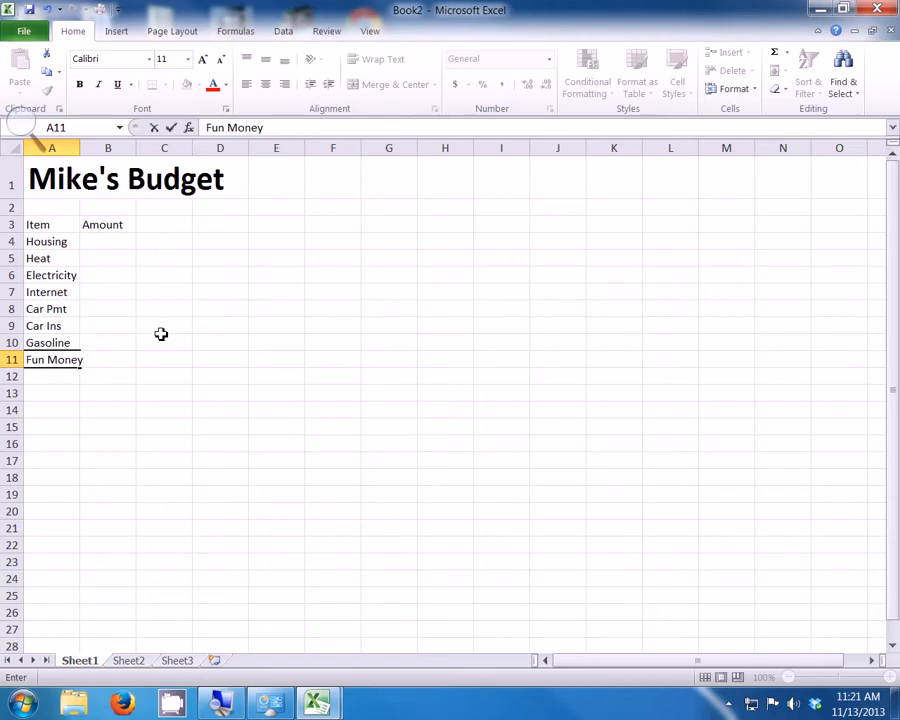
pyautogui.press('Return')
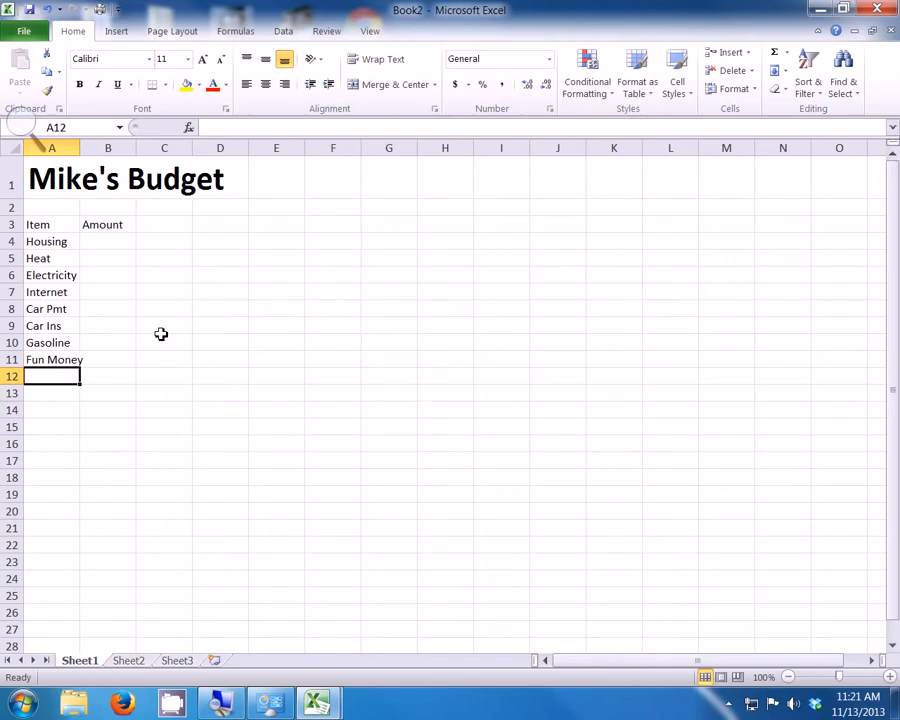
pyautogui.write('Clothing')
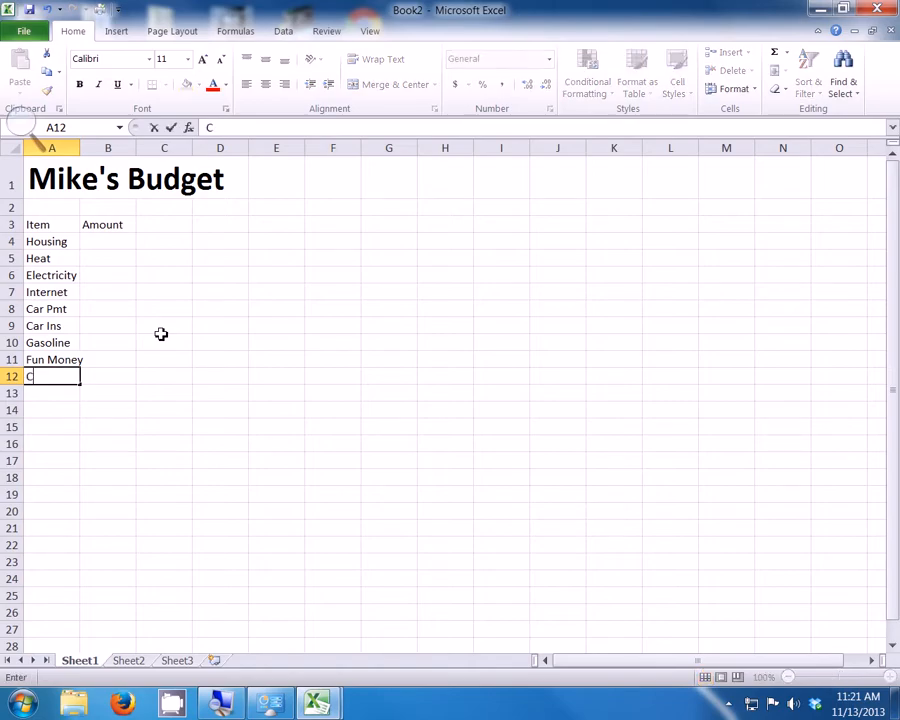
pyautogui.press('Return')
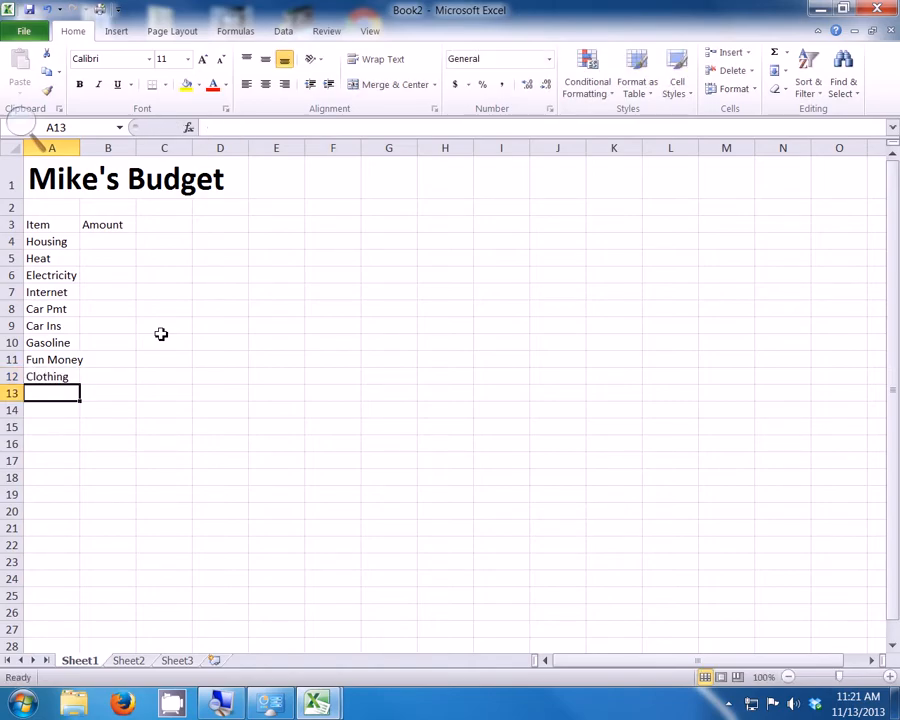
pyautogui.write('Visa')
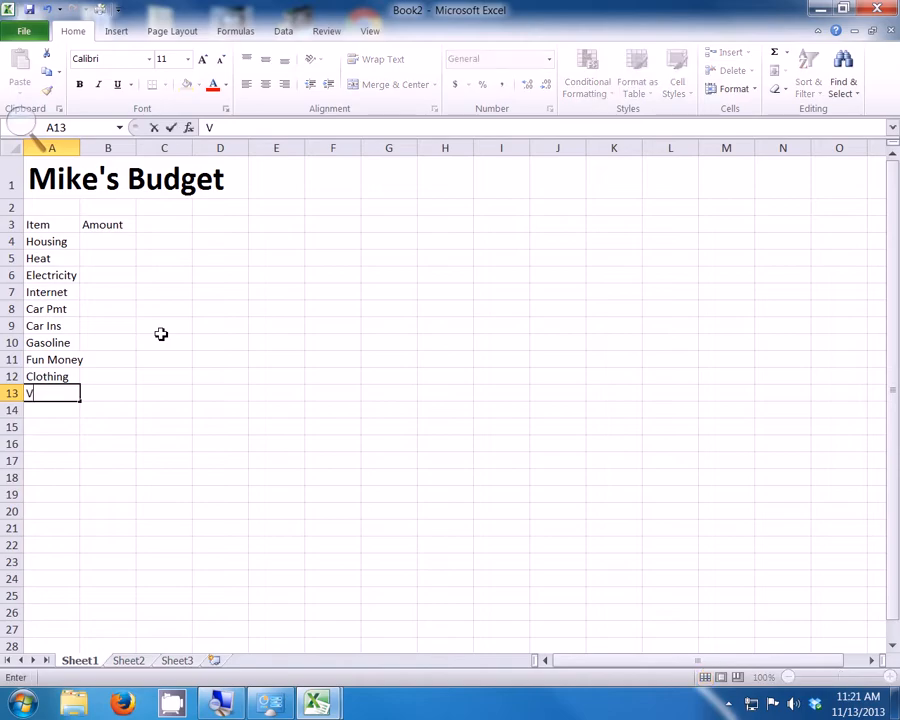
pyautogui.press('BackSpace')
pyautogui.press('BackSpace')
pyautogui.press('BackSpace')
pyautogui.press('BackSpace')
pyautogui.write('Credit')
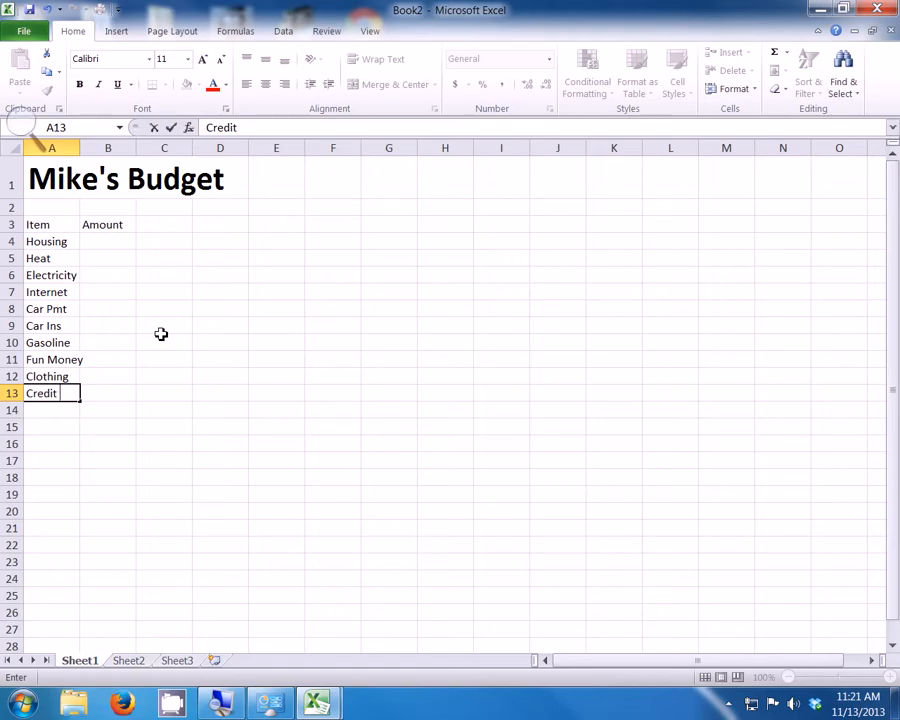
pyautogui.write(' Card')
pyautogui.press('Return')
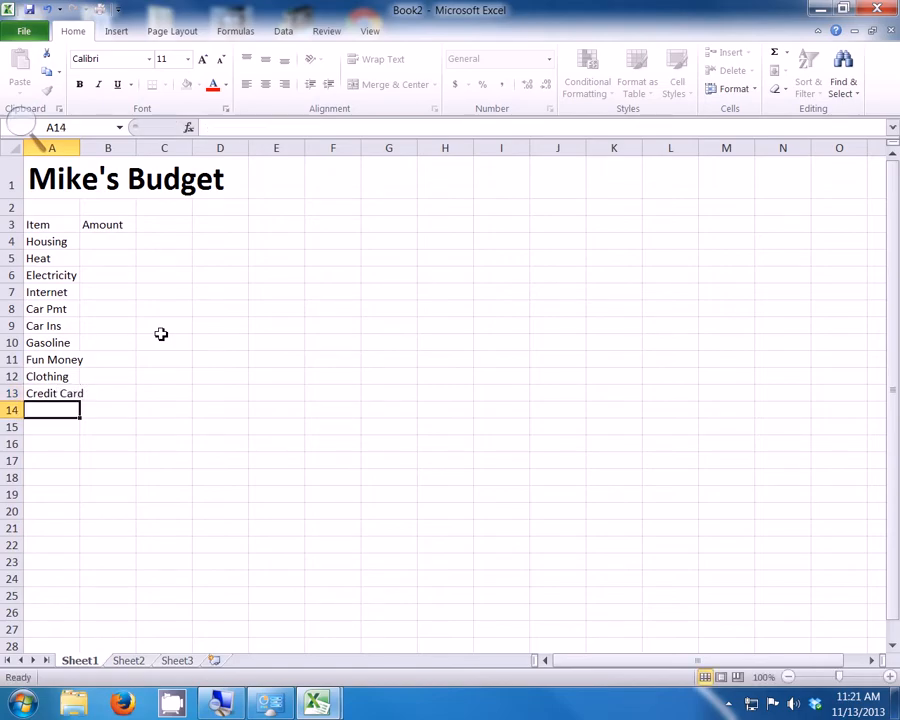
# - Add Student Loan in A14 and Charity in A15, and widen column A so the longest item name fits
pyautogui.write('Student Loan')
pyautogui.press('Return')
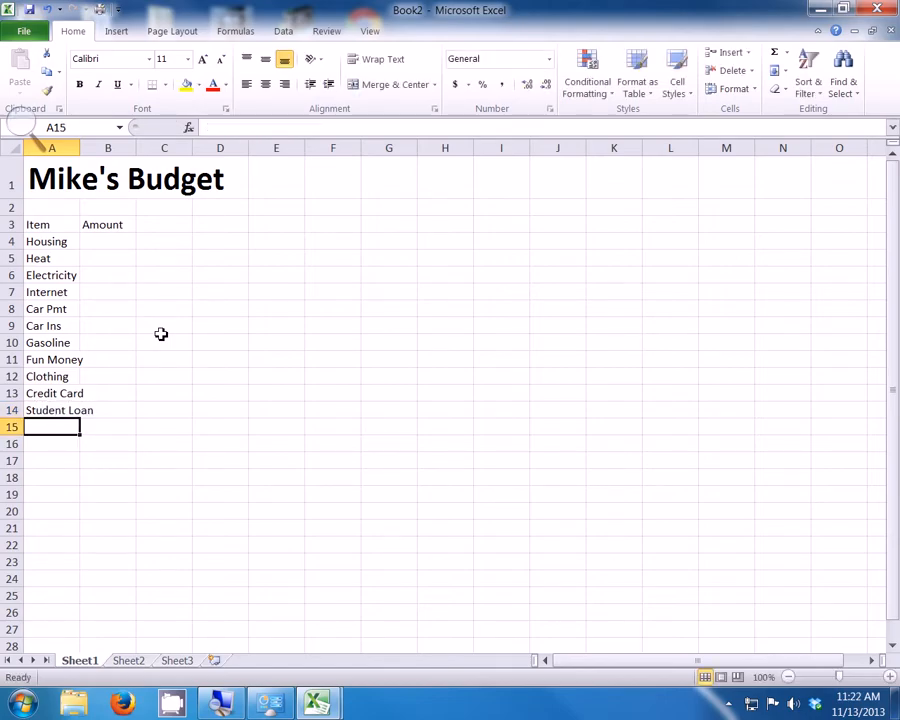
pyautogui.write('Char')
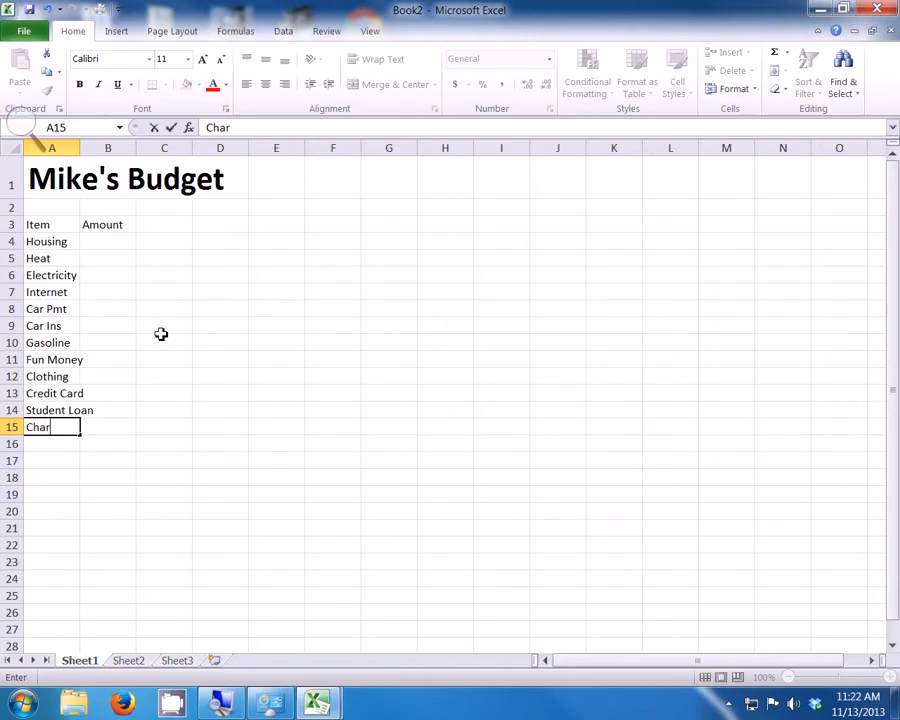
pyautogui.write('ity')
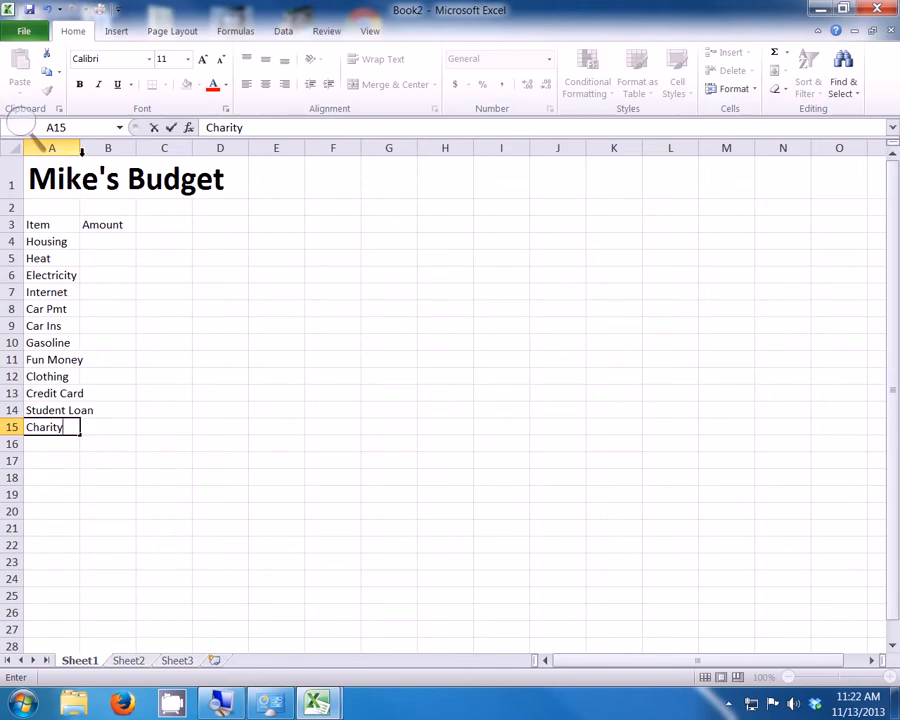
pyautogui.click(58, 446)
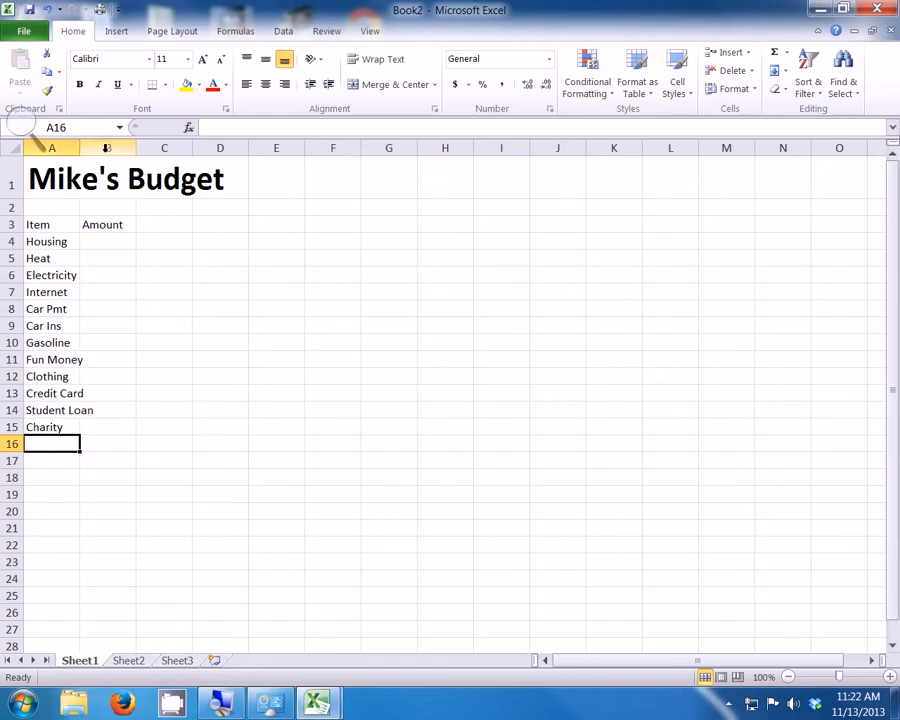
pyautogui.moveTo(80, 149); pyautogui.dragTo(99, 150)
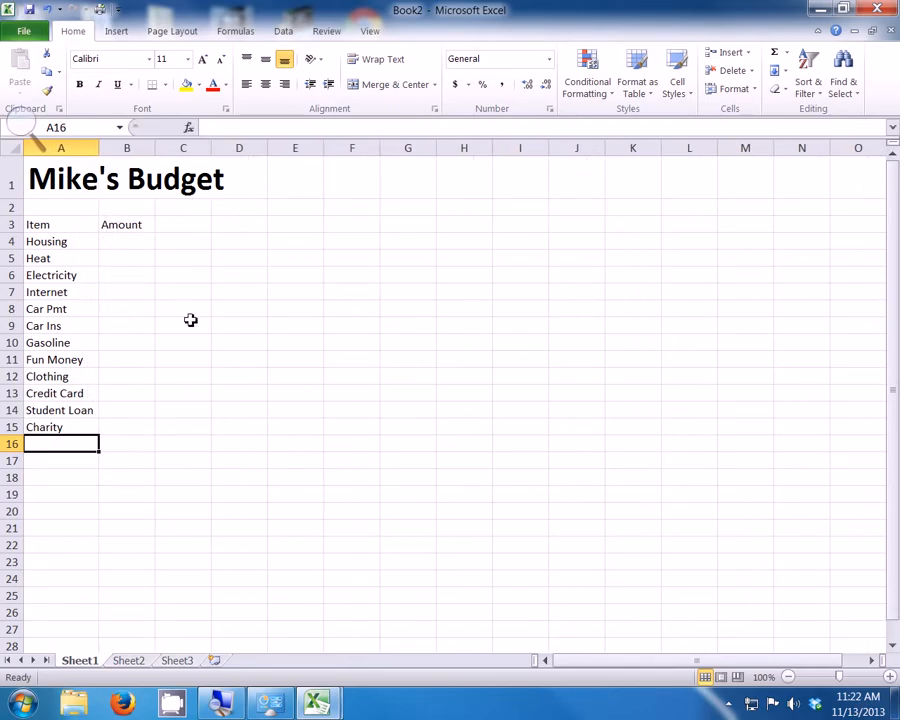
# - Enter the amounts 400 for Housing, 125 for Heat and 125 for Electricity in cells B4 to B6
pyautogui.click(121, 243)
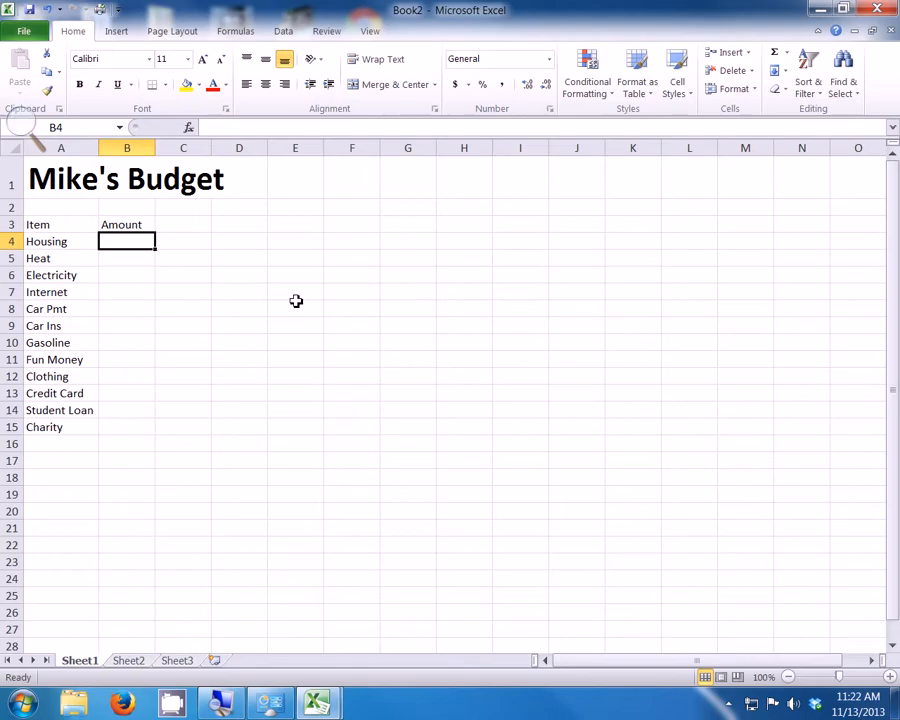
pyautogui.write('400')
pyautogui.press('Return')
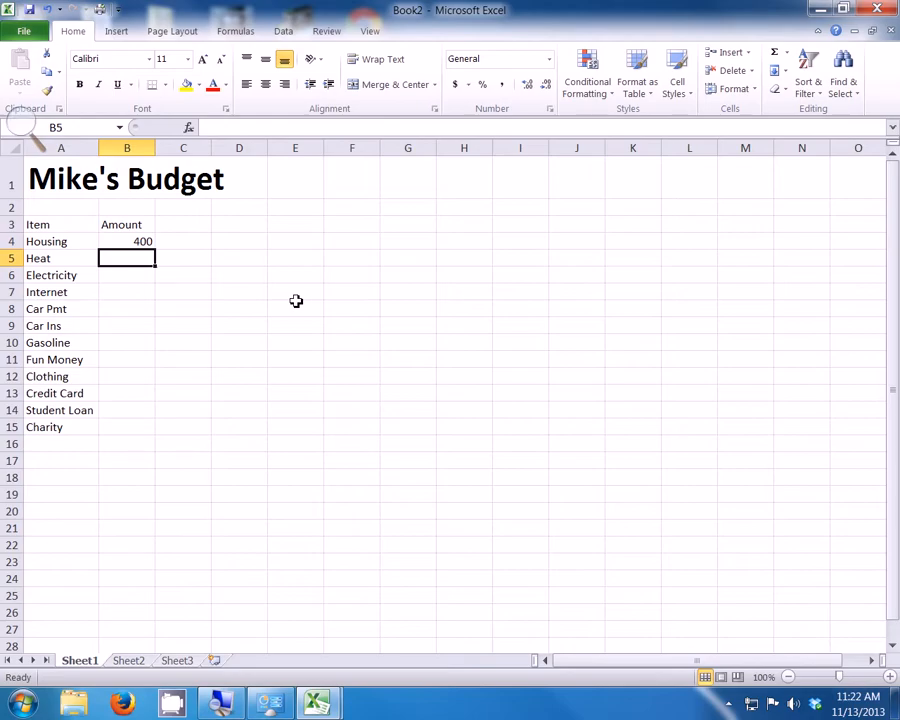
pyautogui.write('125')
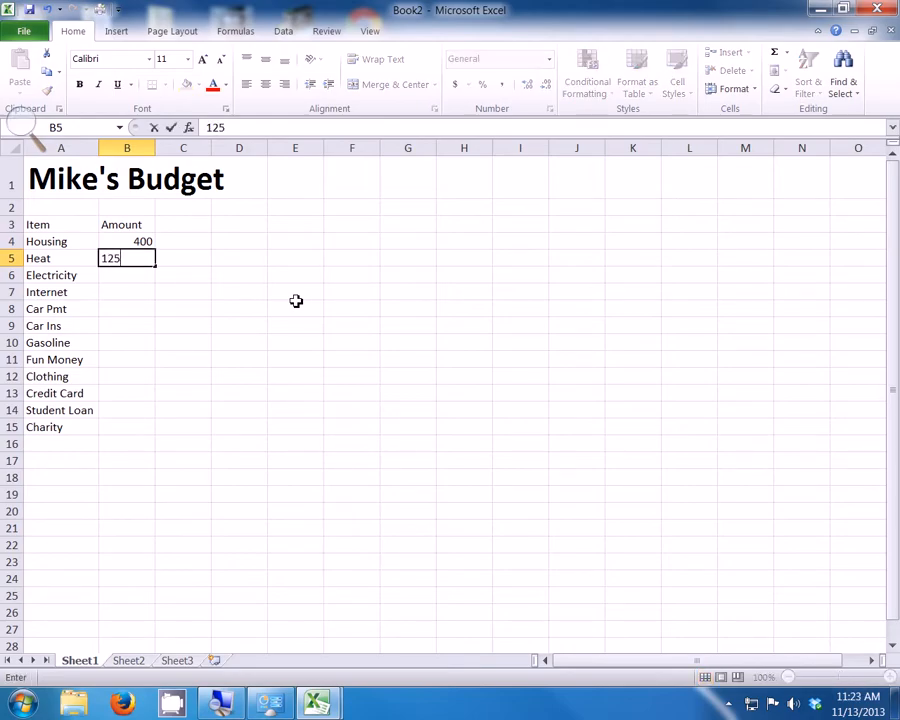
pyautogui.press('Return')
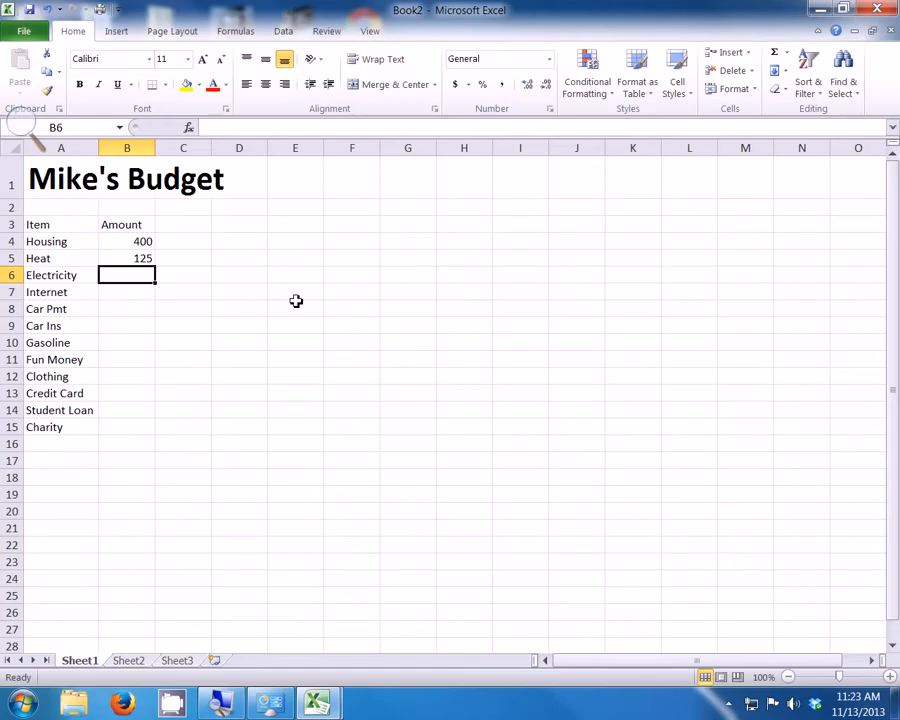
pyautogui.write('125')
pyautogui.press('Return')
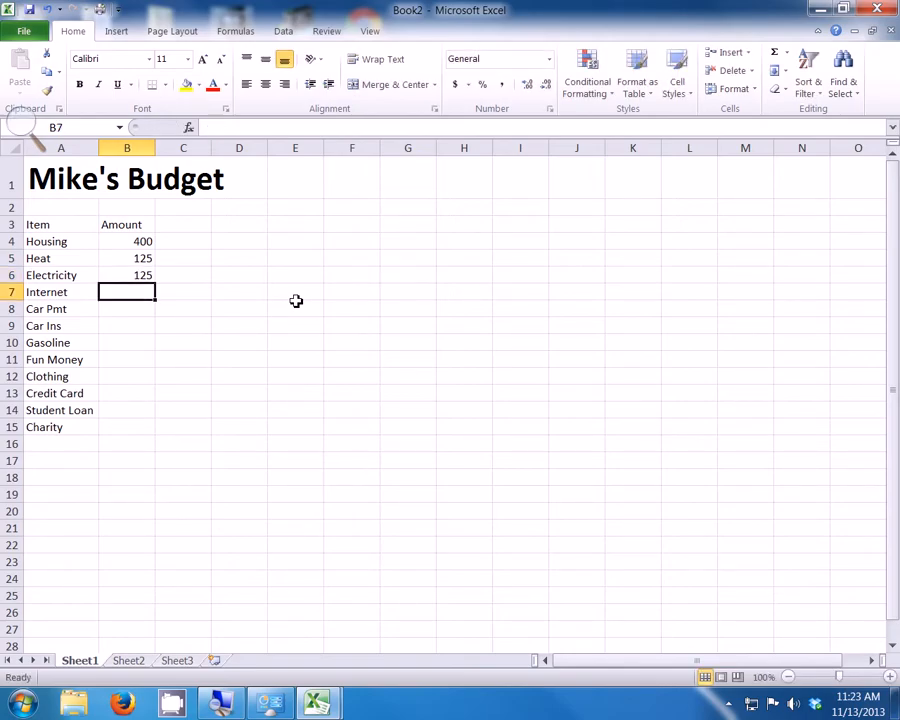
# - Enter the amounts 50 for Internet, 125 for Car Pmt and 80 for Car Ins in cells B7 to B9
pyautogui.write('50.')
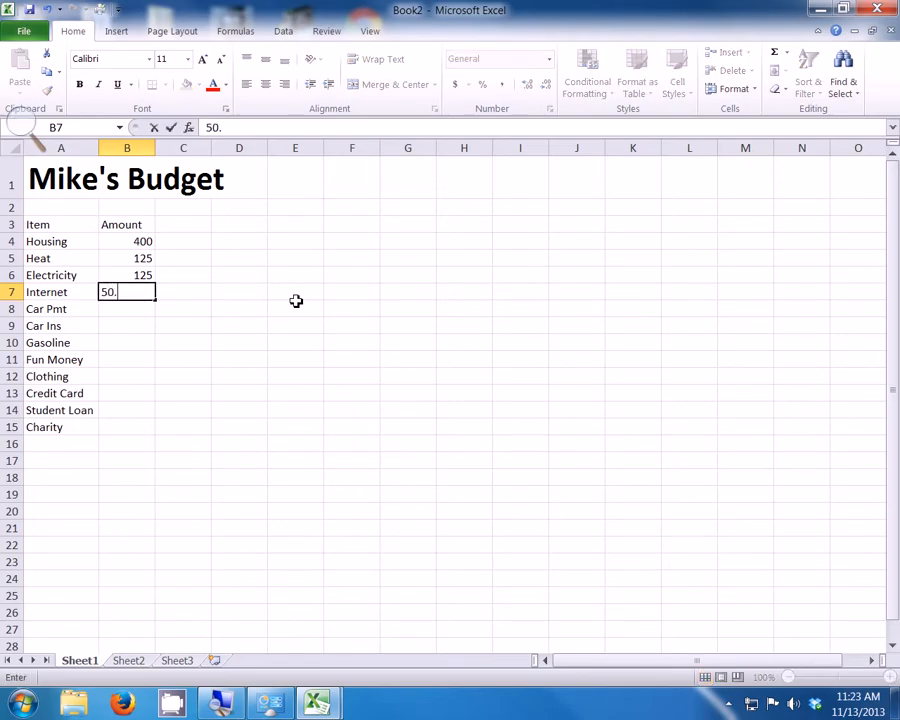
pyautogui.press('Return')
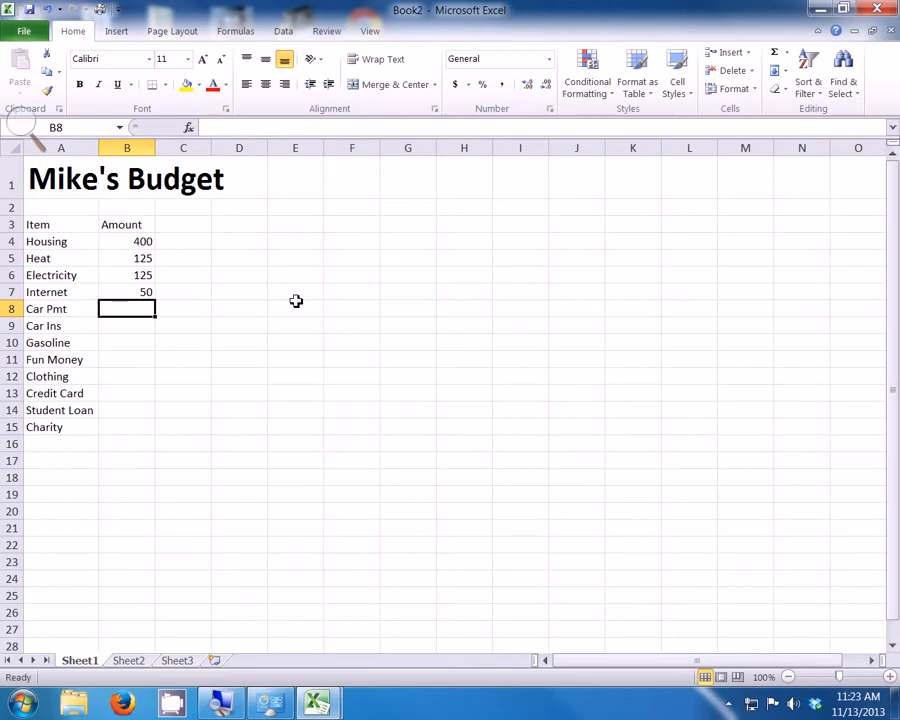
pyautogui.write('125')
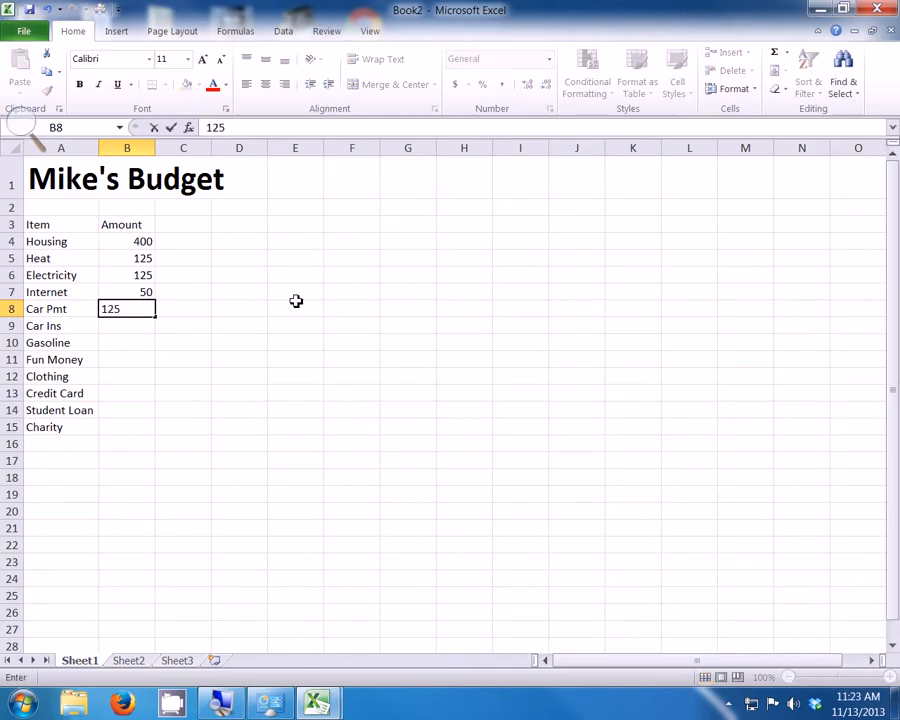
pyautogui.press('Return')
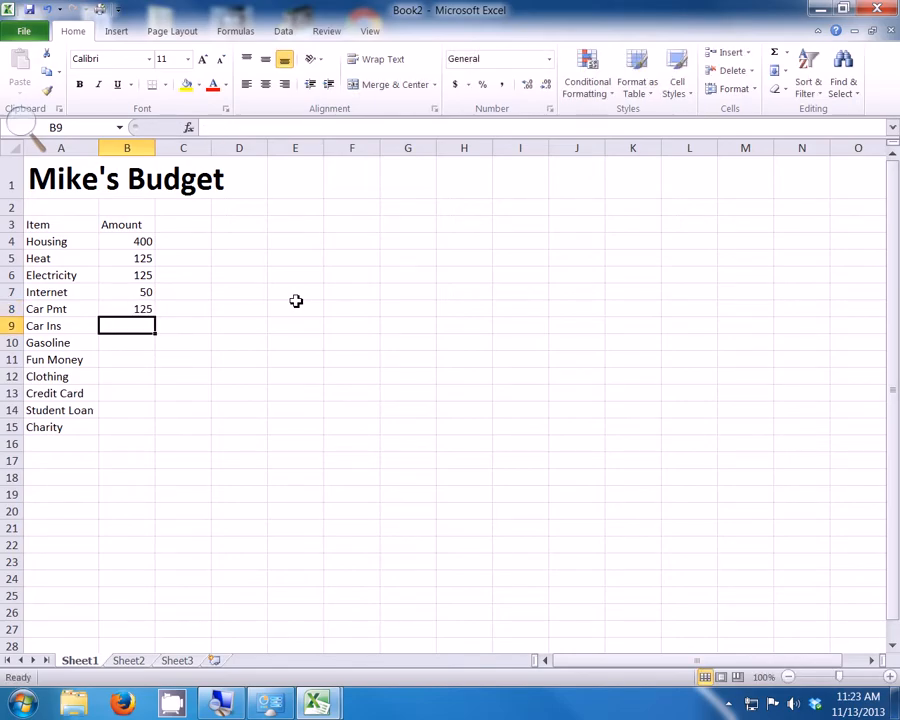
pyautogui.write('80')
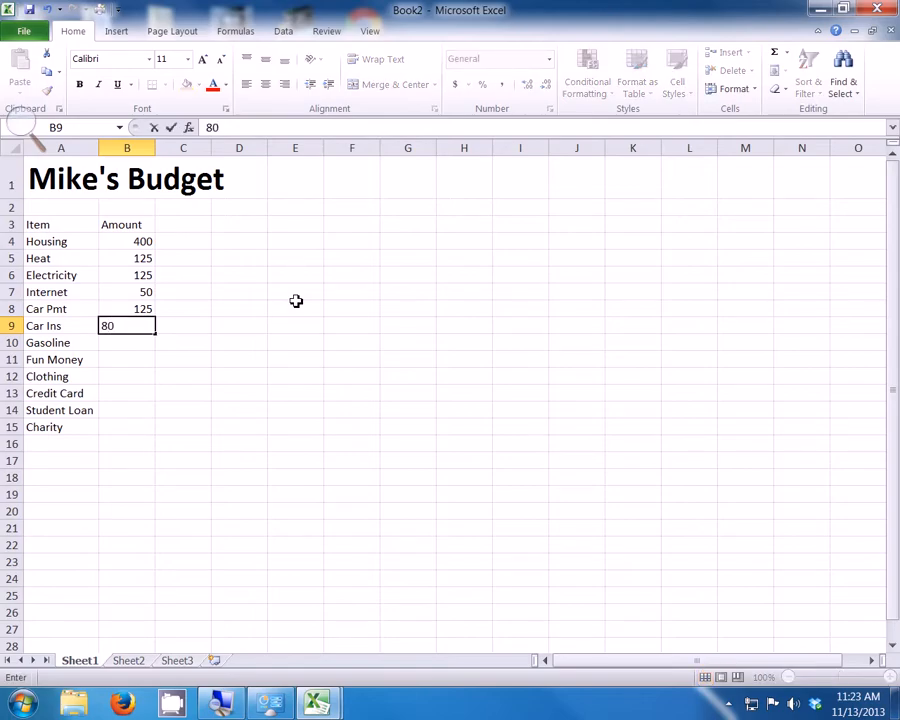
pyautogui.press('Return')
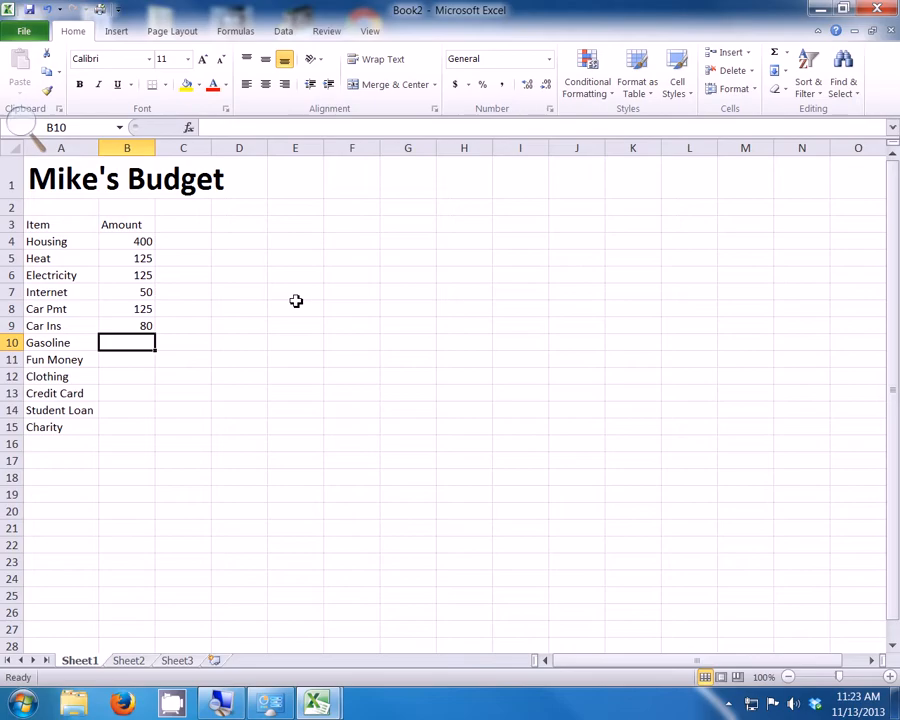
# - Enter the amounts 80 for Gasoline, 100 for Fun Money and 30 for Clothing in cells B10 to B12
pyautogui.write('80')
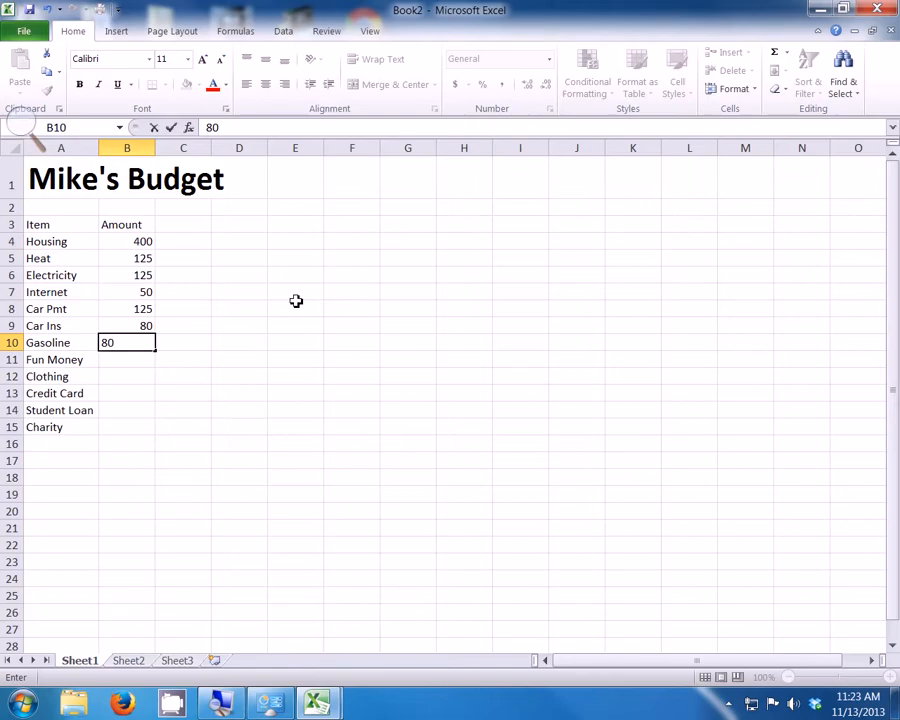
pyautogui.press('Return')
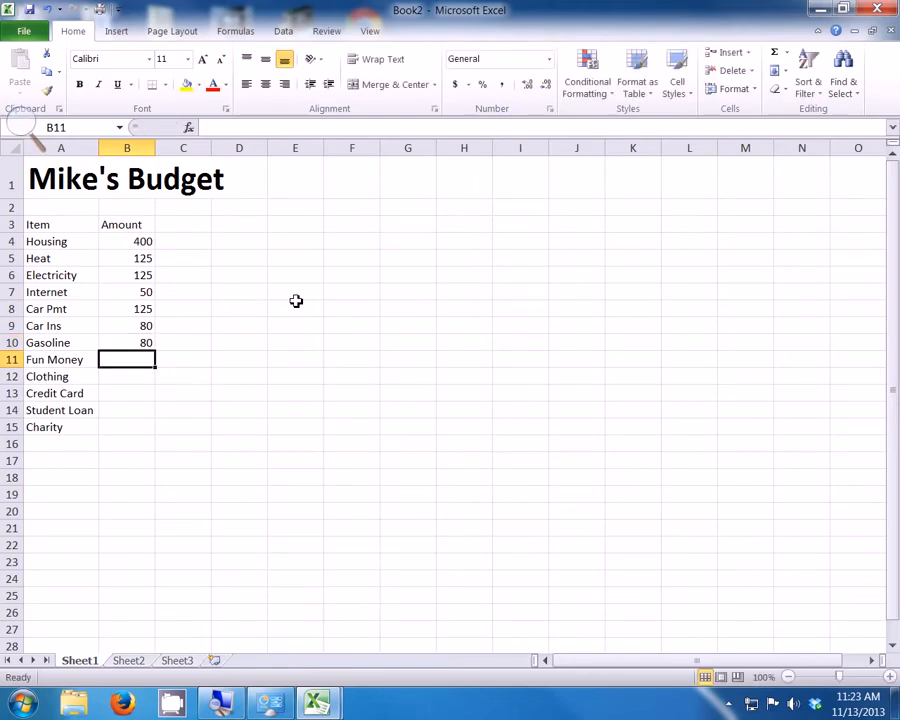
pyautogui.write('100')
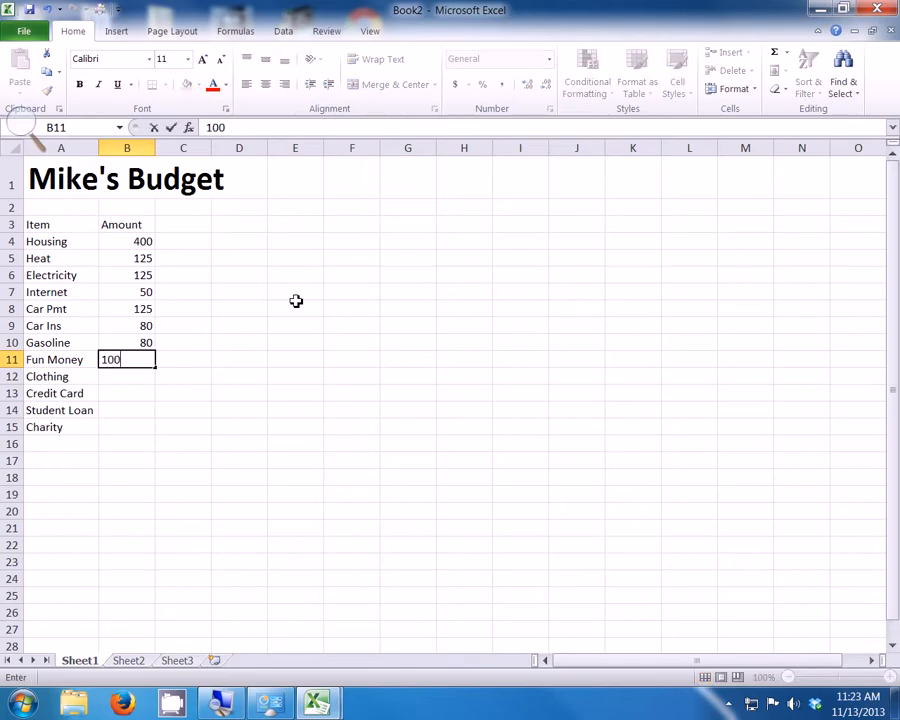
pyautogui.press('Return')
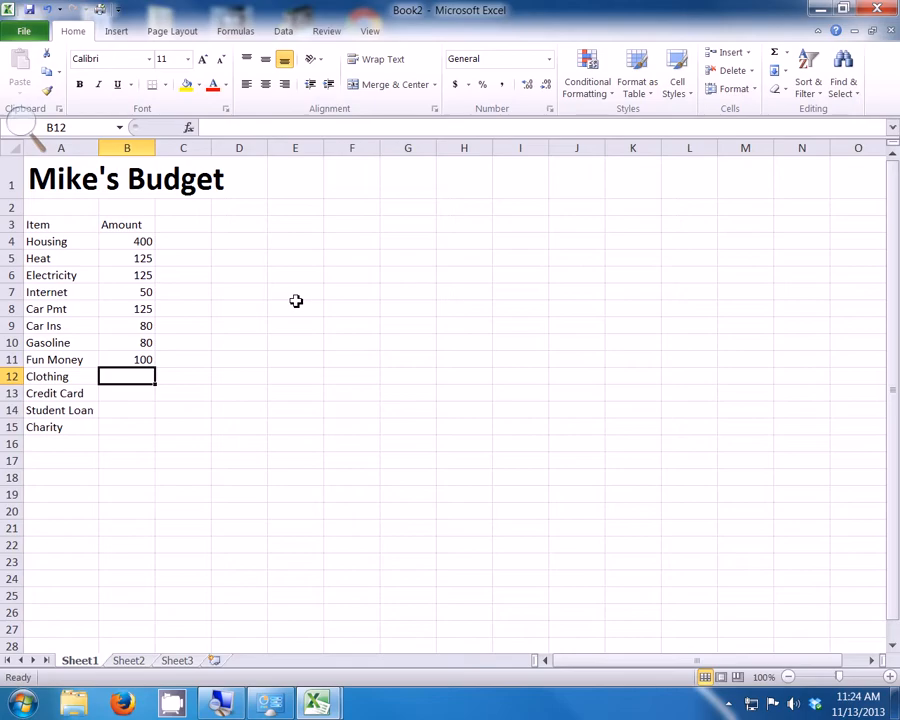
pyautogui.write('30')
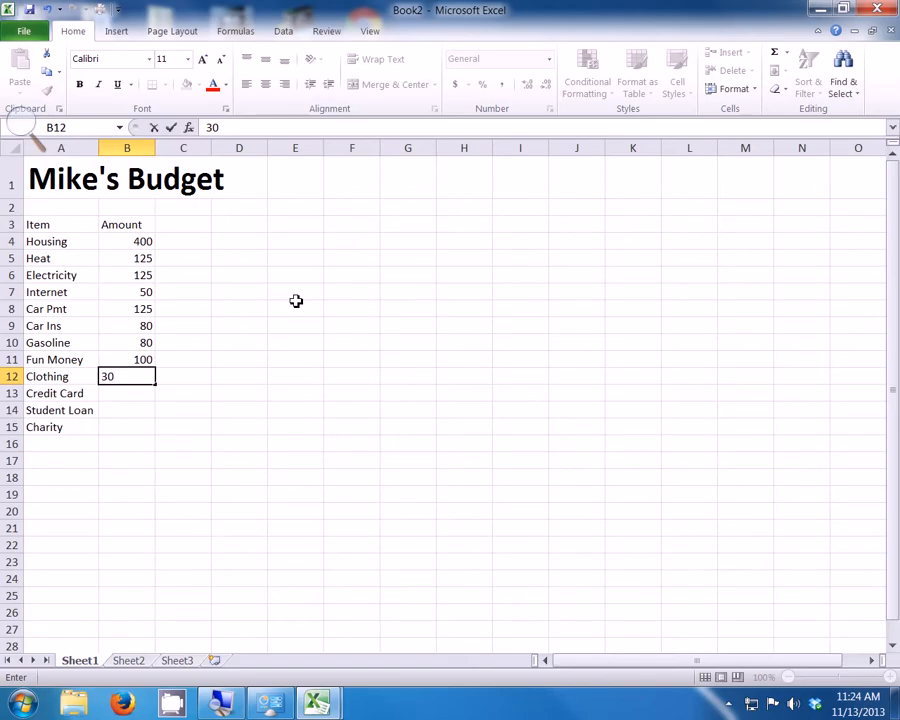
pyautogui.press('Return')
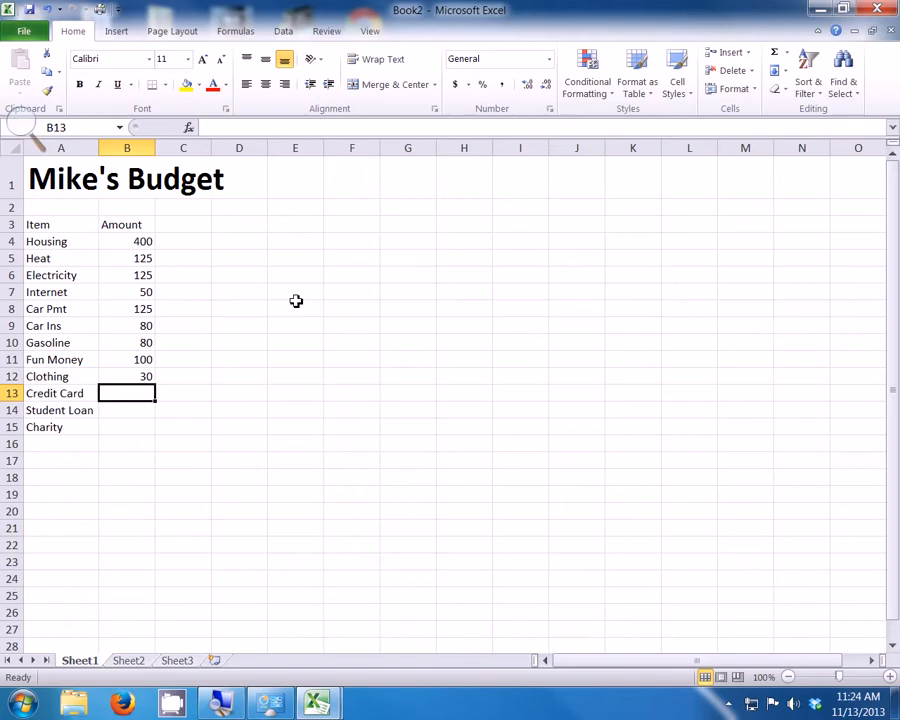
# - Enter the amounts 45 for Credit Card, 50 for Student Loan and 100 for Charity in cells B13 to B15
pyautogui.write('45')
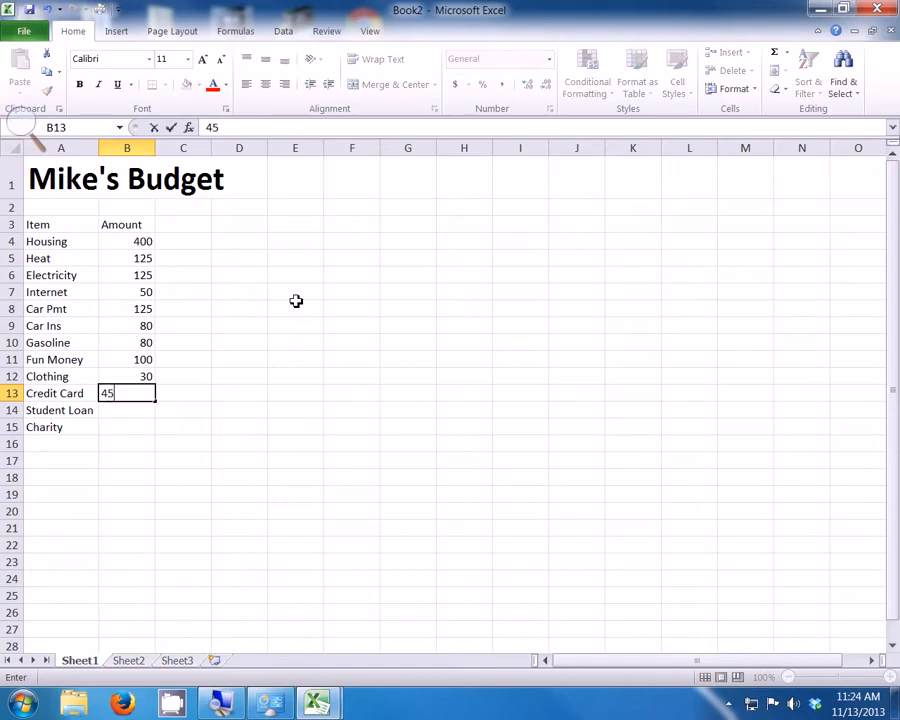
pyautogui.press('Return')
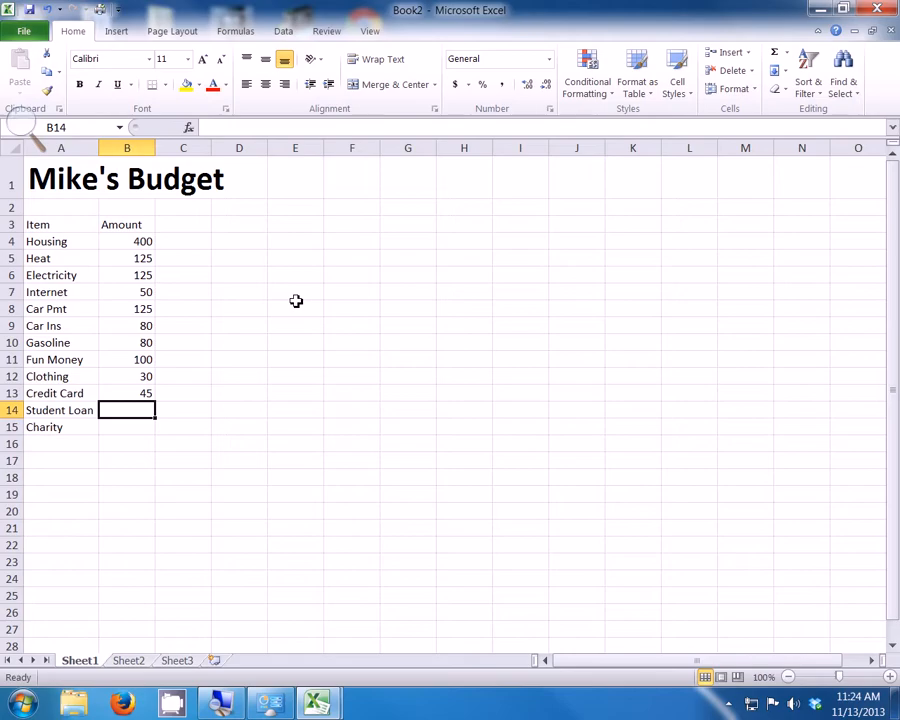
pyautogui.write('50')
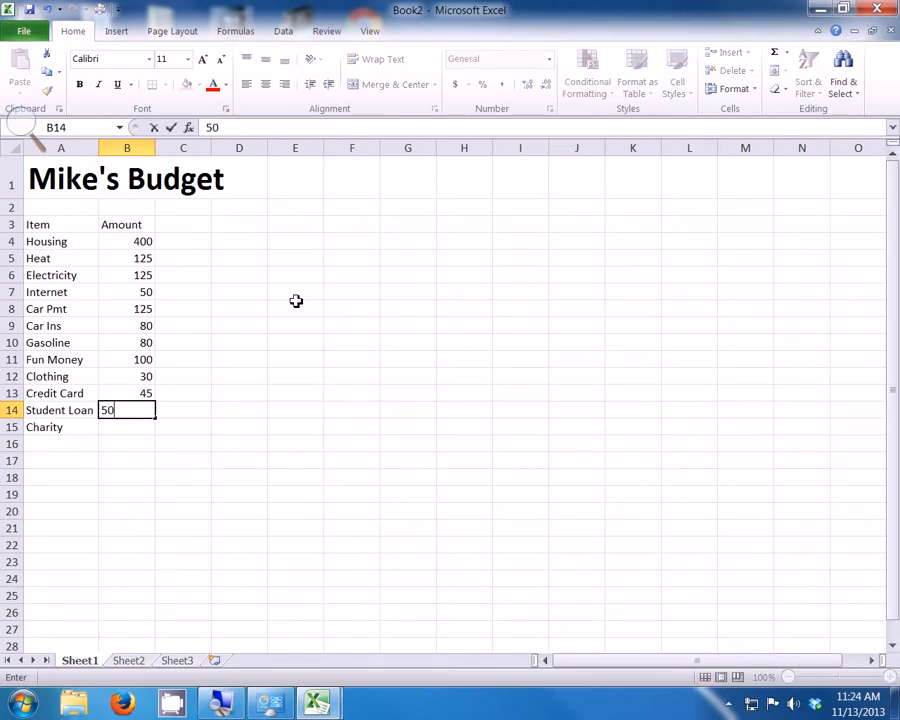
pyautogui.press('Return')
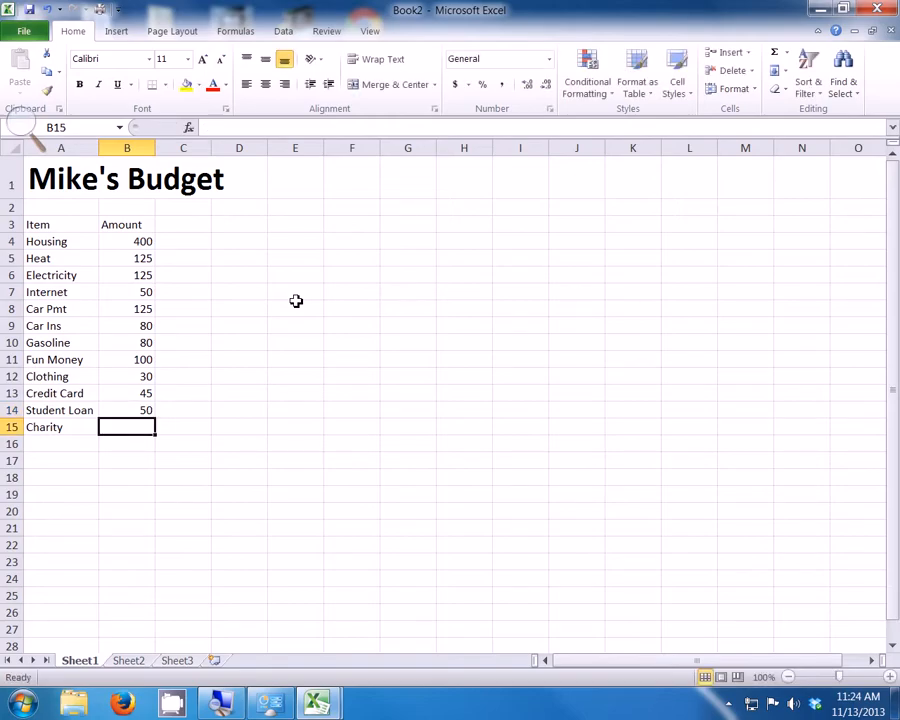
pyautogui.write('100')
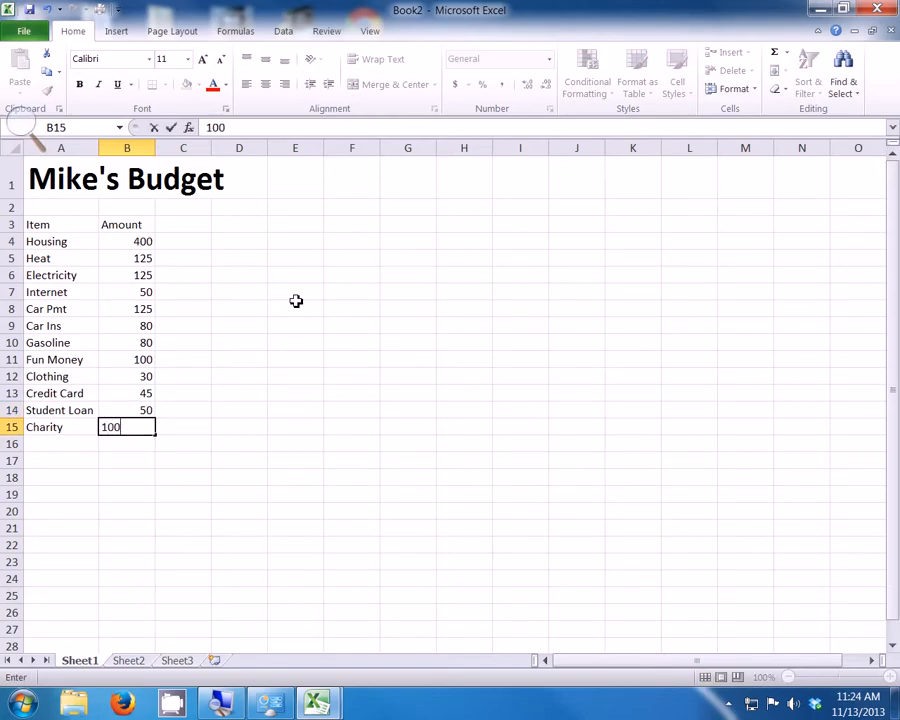
pyautogui.press('Return')
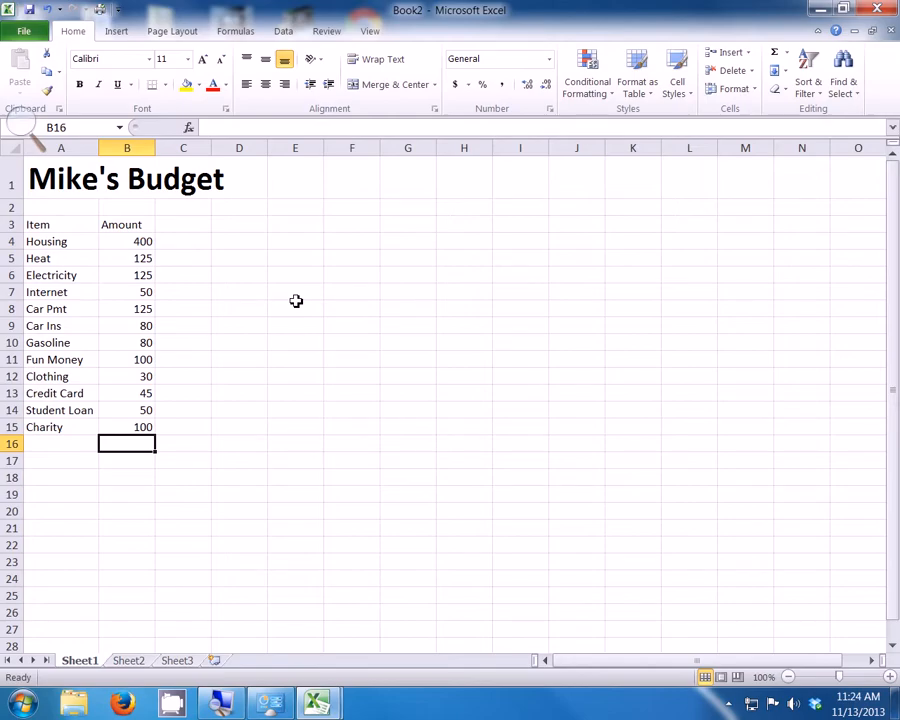
# - Add the label Total in cell A16 and make it bold and right-aligned
pyautogui.press('Left')
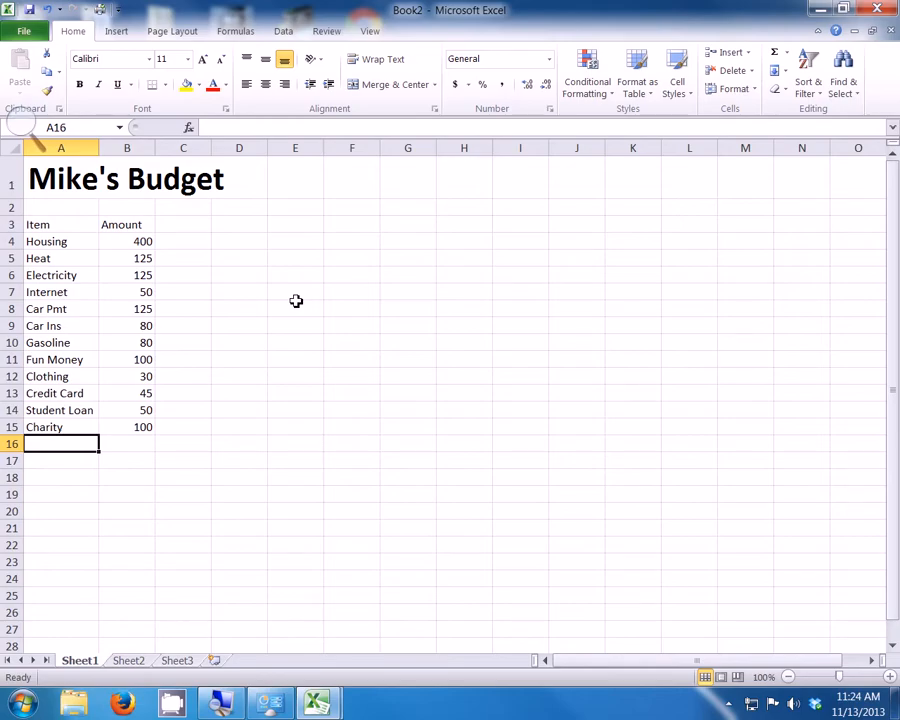
pyautogui.write('Total')
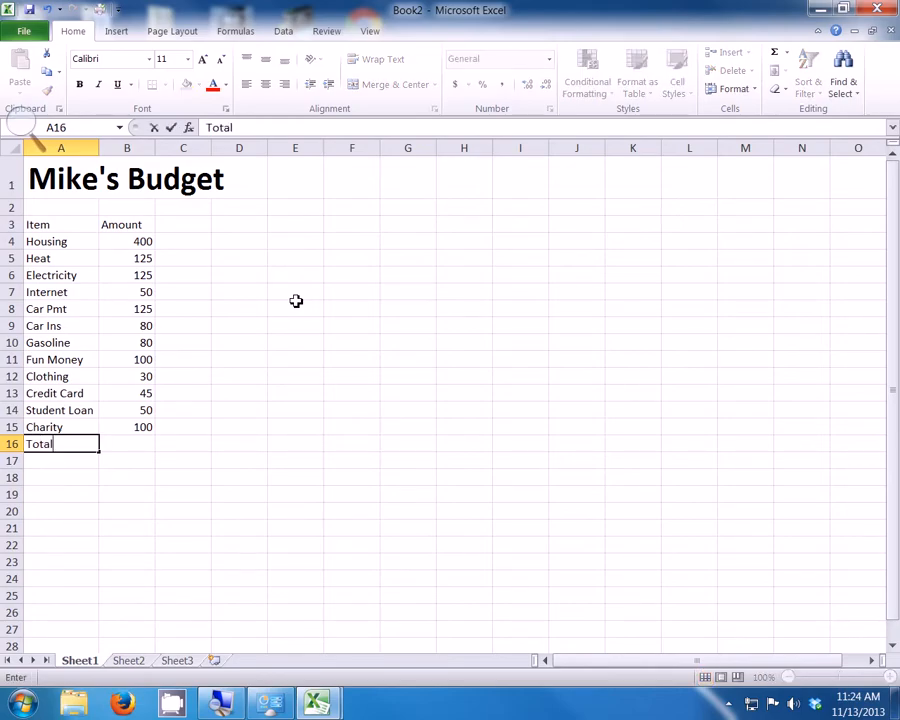
pyautogui.press('Return')
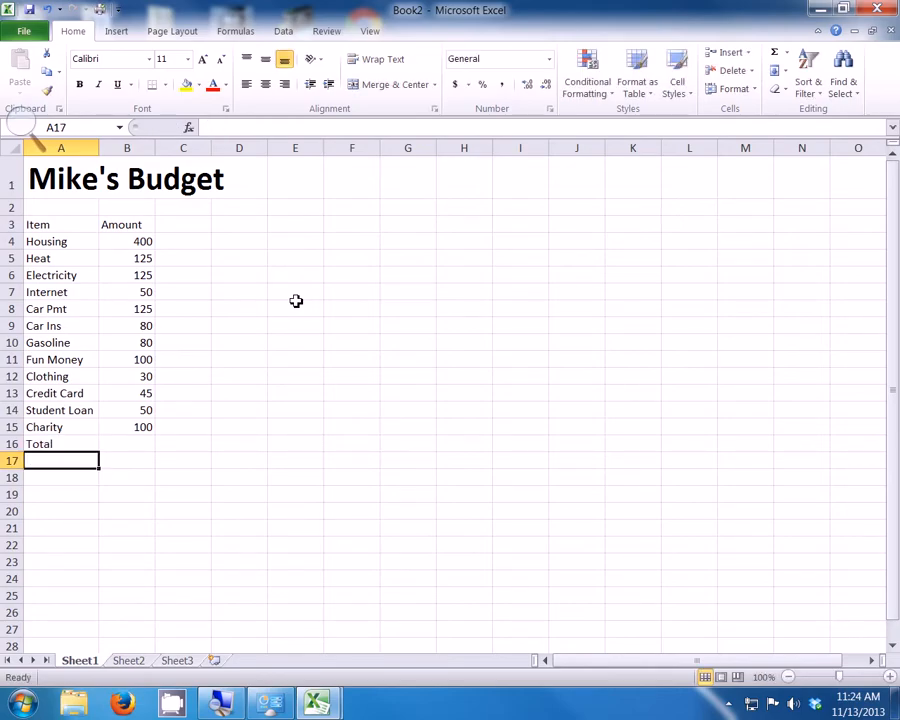
pyautogui.press('Up')
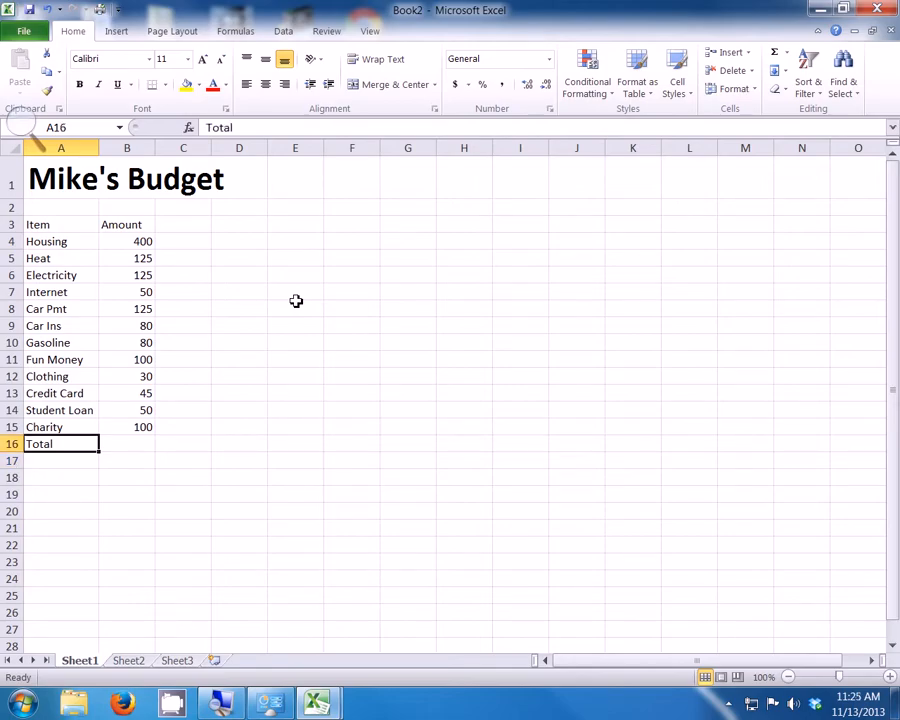
pyautogui.click(82, 87)
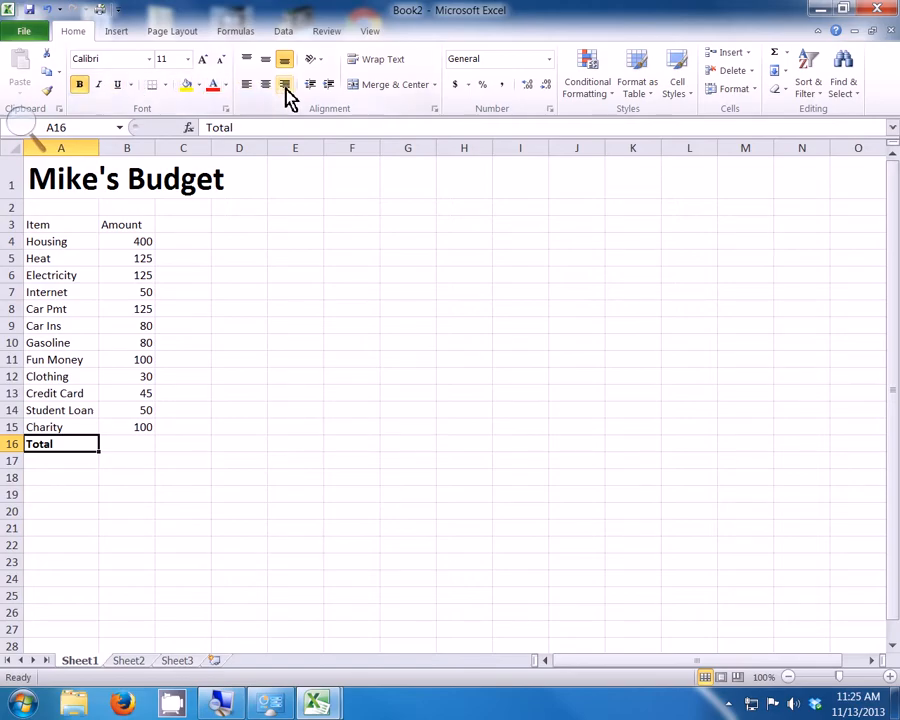
pyautogui.click(285, 86)
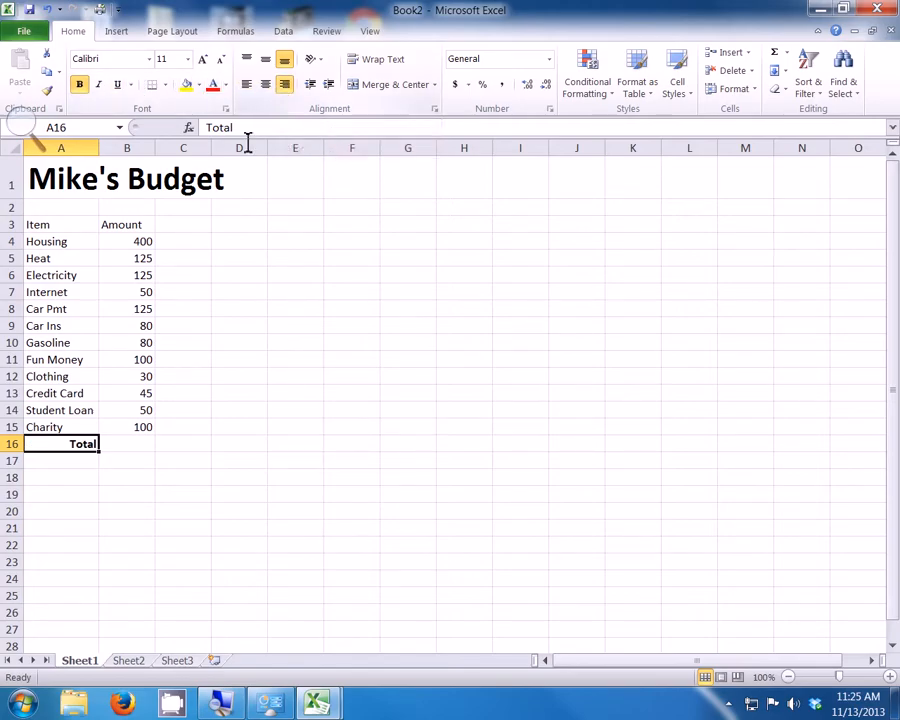
# - Sum the amounts B4:B15 in cell B16 with AutoSum and check the resulting formula
pyautogui.click(133, 441)
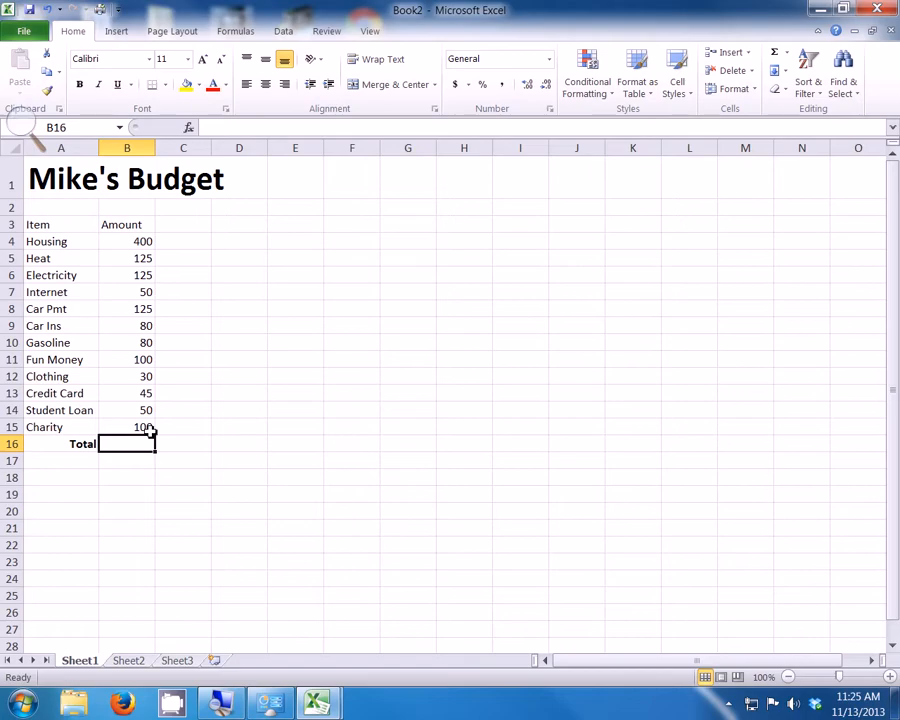
pyautogui.click(777, 62)
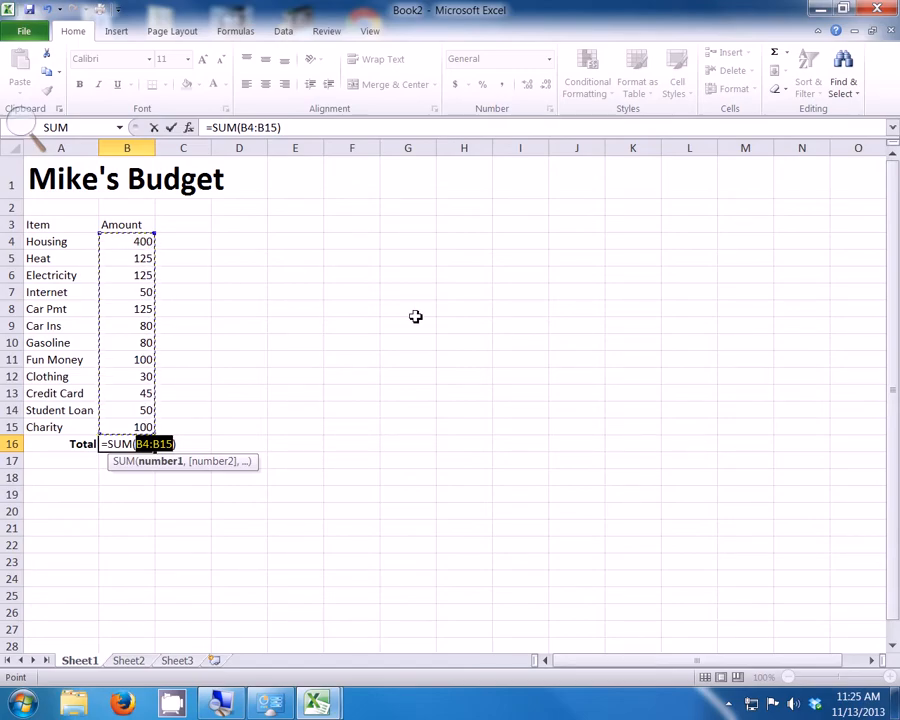
pyautogui.press('Return')
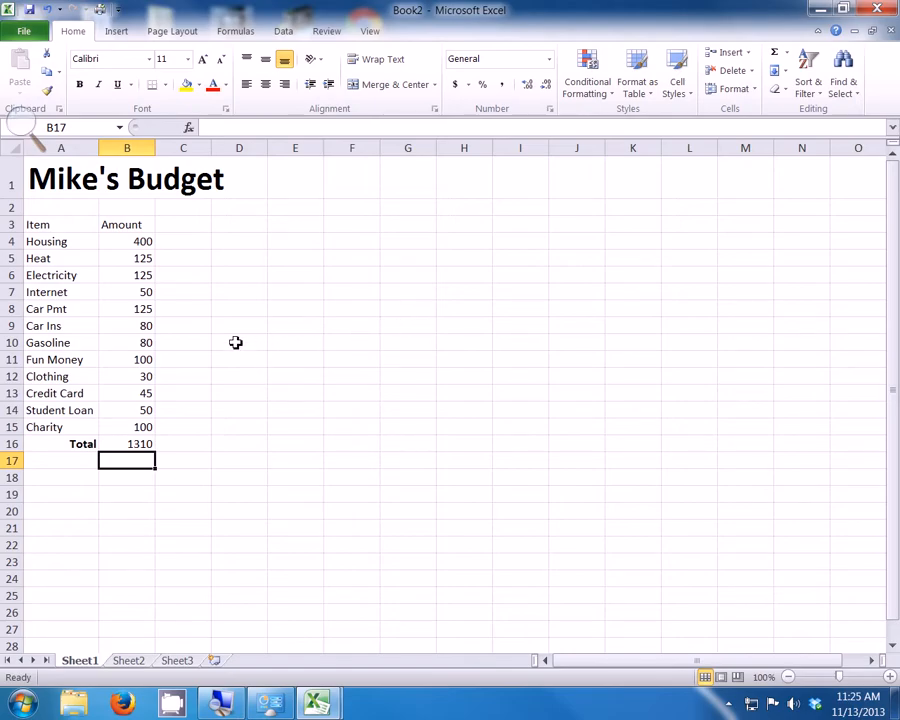
pyautogui.click(142, 448)
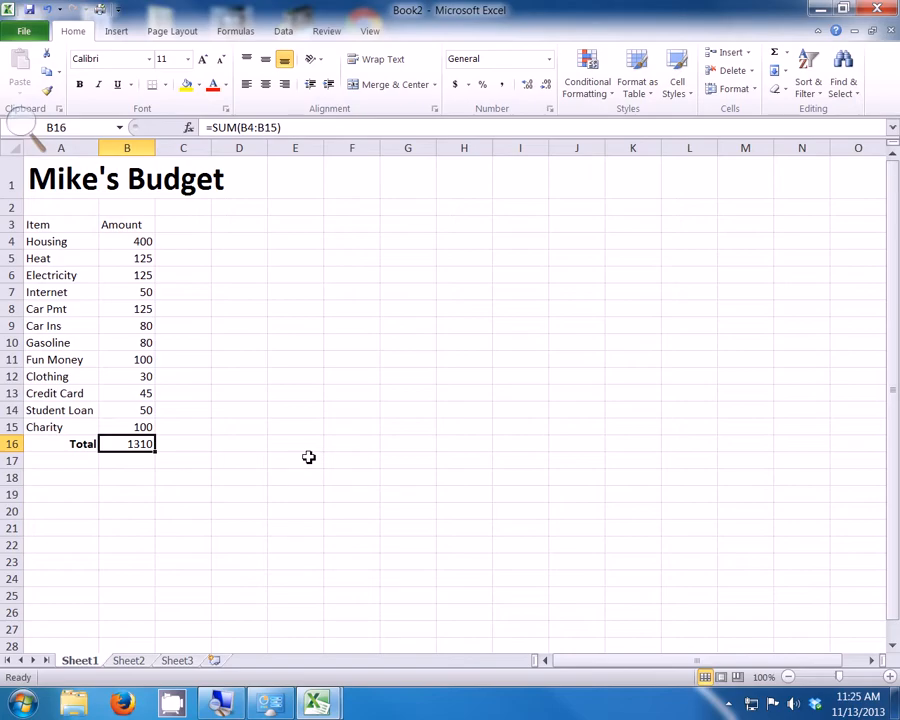
# - Format the amounts and the total in B4 to B16 as Currency with no decimal places
pyautogui.moveTo(142, 242); pyautogui.dragTo(131, 444)
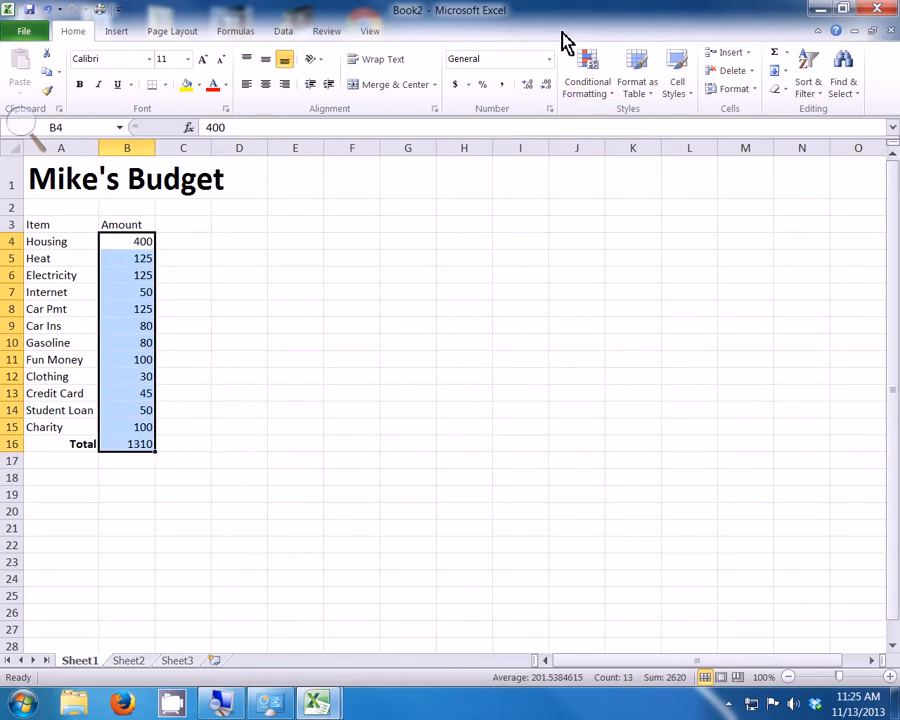
pyautogui.click(550, 62)
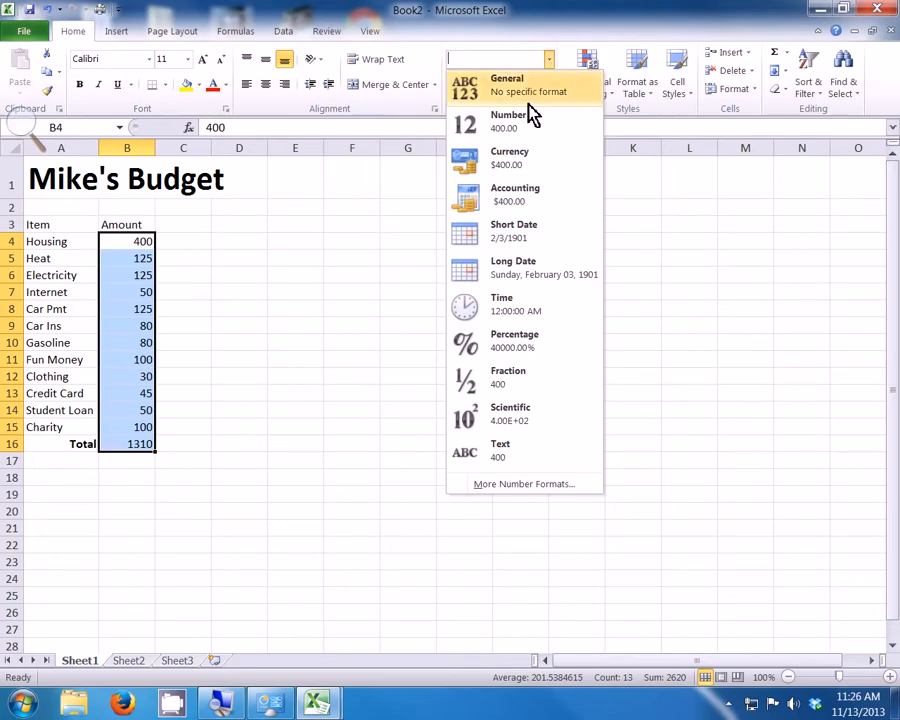
pyautogui.click(526, 166)
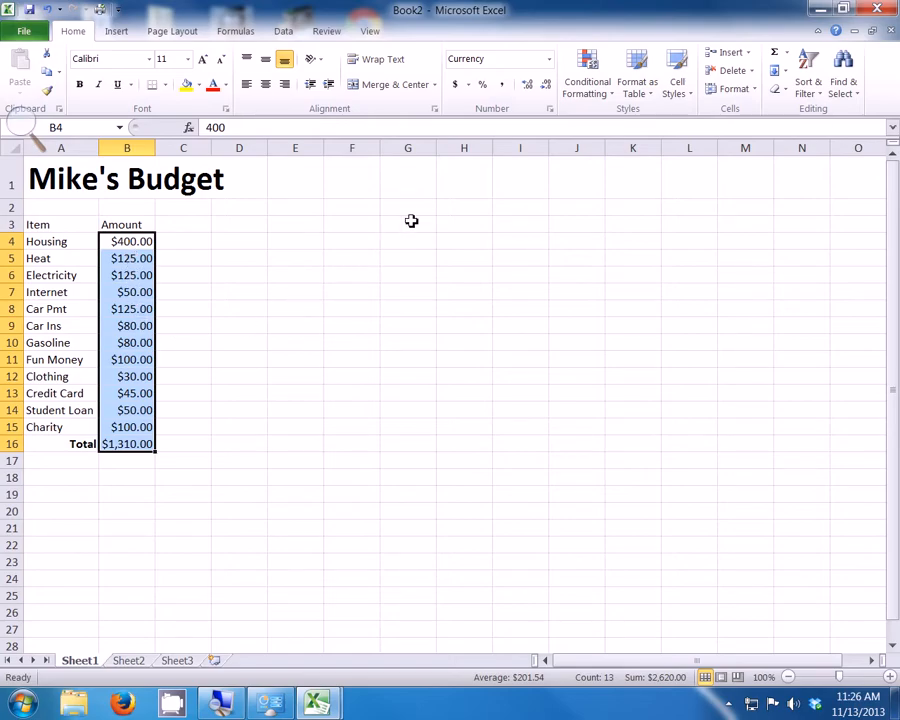
pyautogui.click(547, 90)
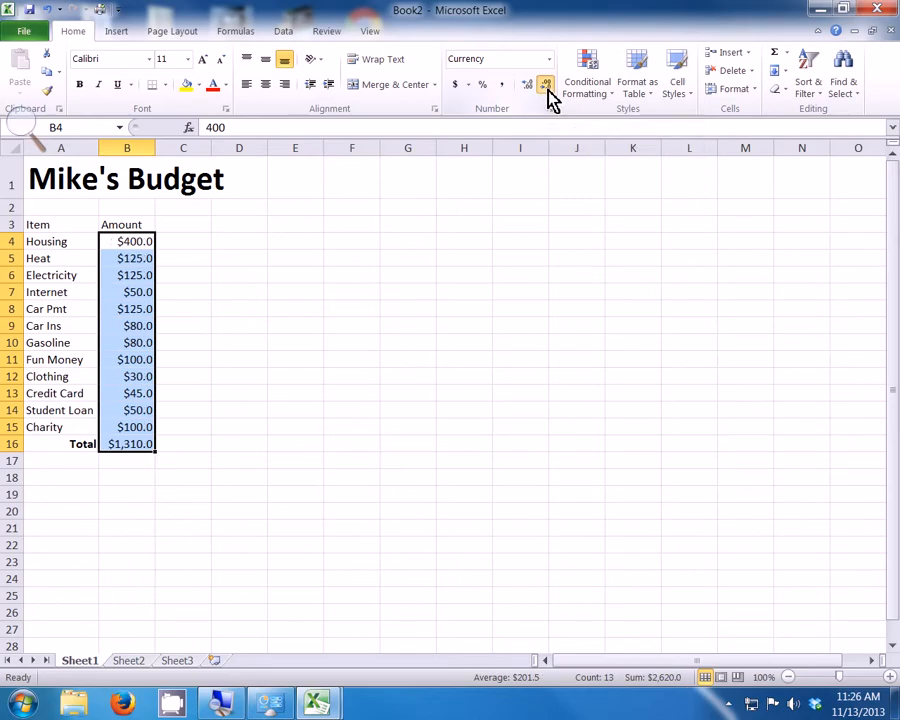
pyautogui.click(547, 88)
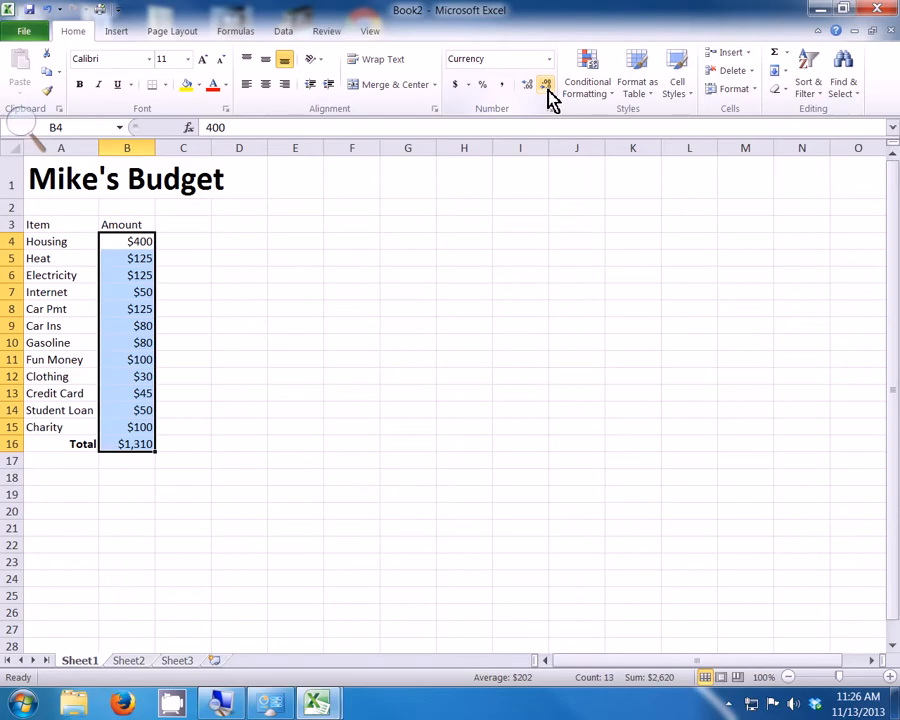
pyautogui.click(245, 494)
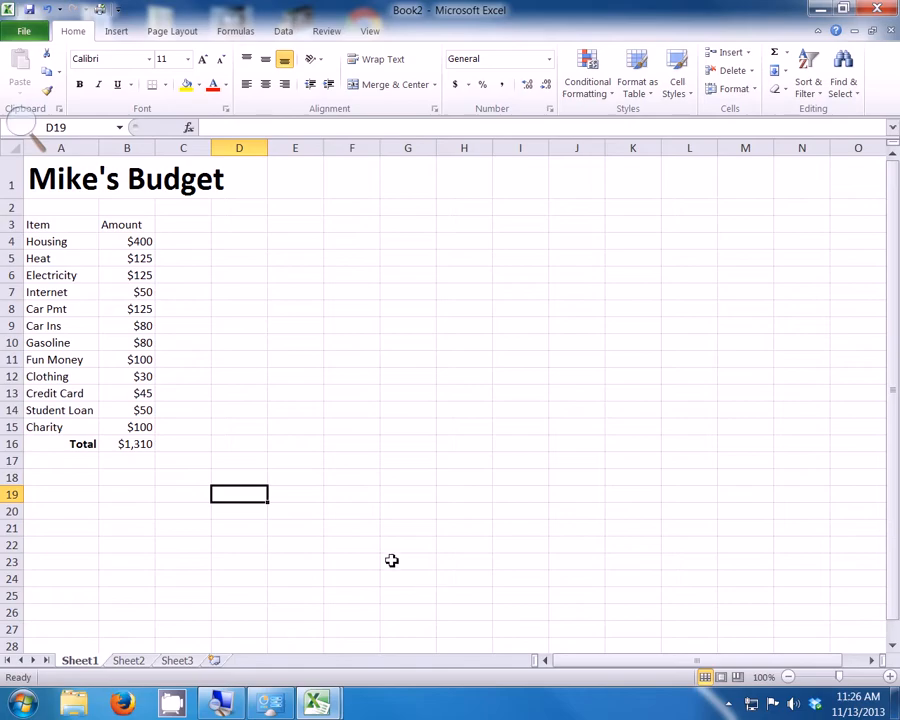
# - Insert an exploded 3-D pie chart of A4:B15 and apply the layout with a chart title, legend above and percentage labels
pyautogui.moveTo(46, 241); pyautogui.dragTo(150, 427)
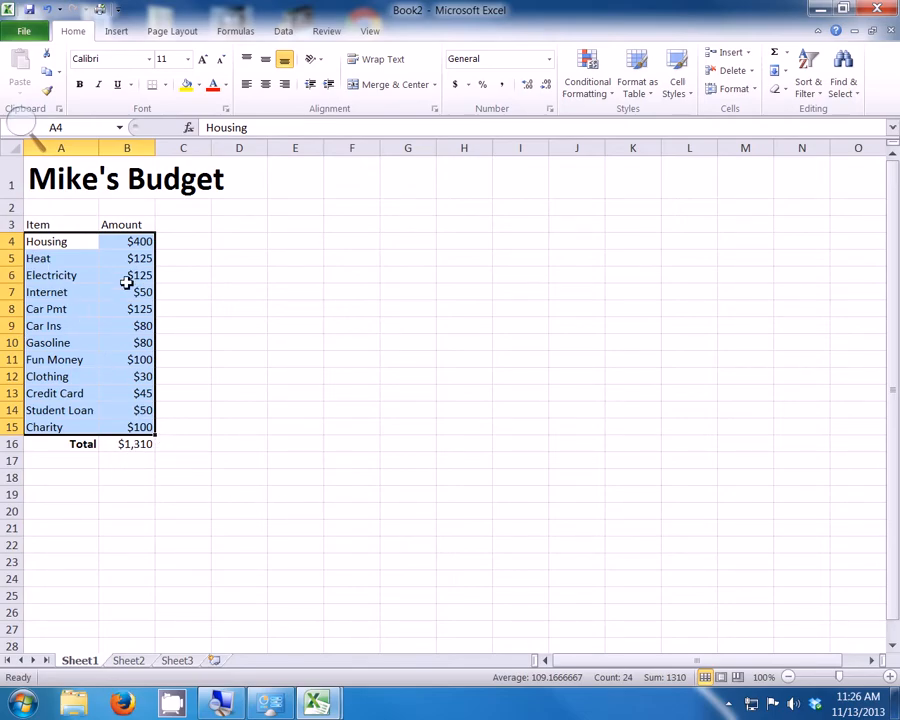
pyautogui.click(119, 33)
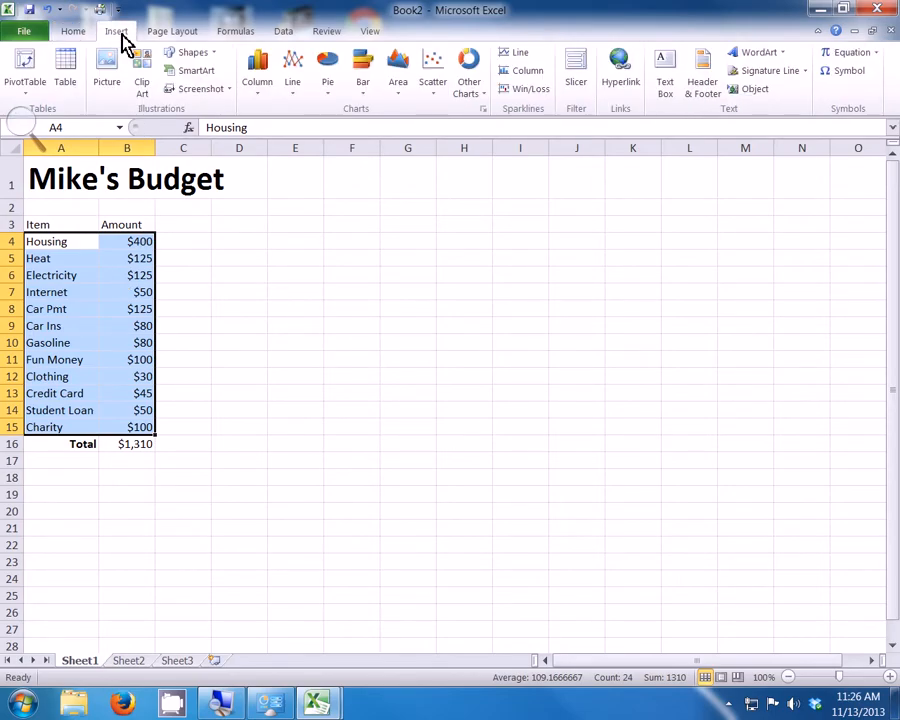
pyautogui.click(330, 75)
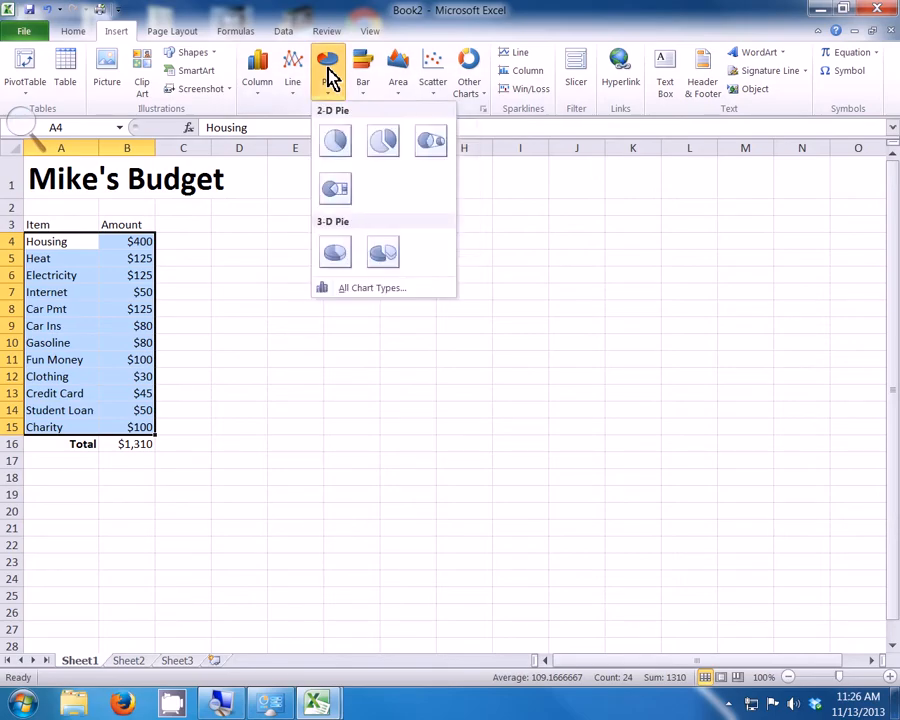
pyautogui.click(390, 265)
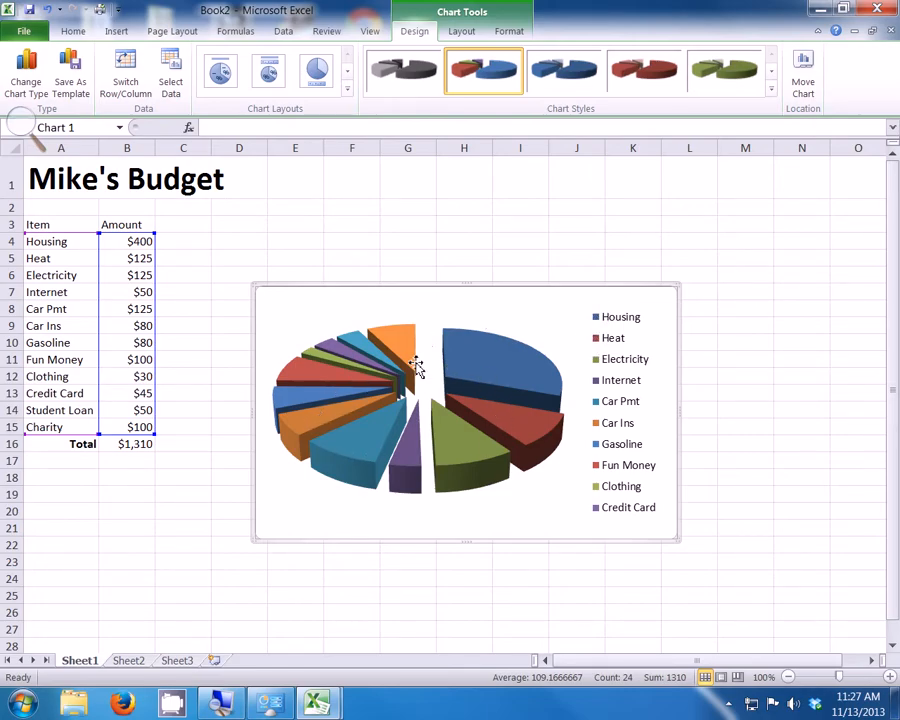
pyautogui.click(276, 86)
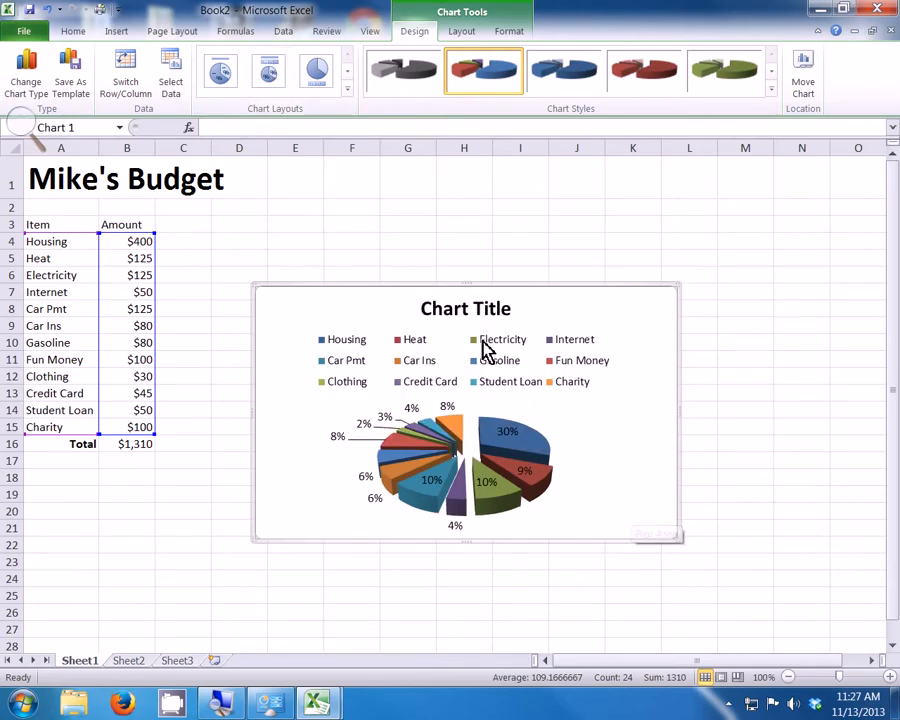
# - Change the pie chart's title to My Budget
pyautogui.click(477, 312)
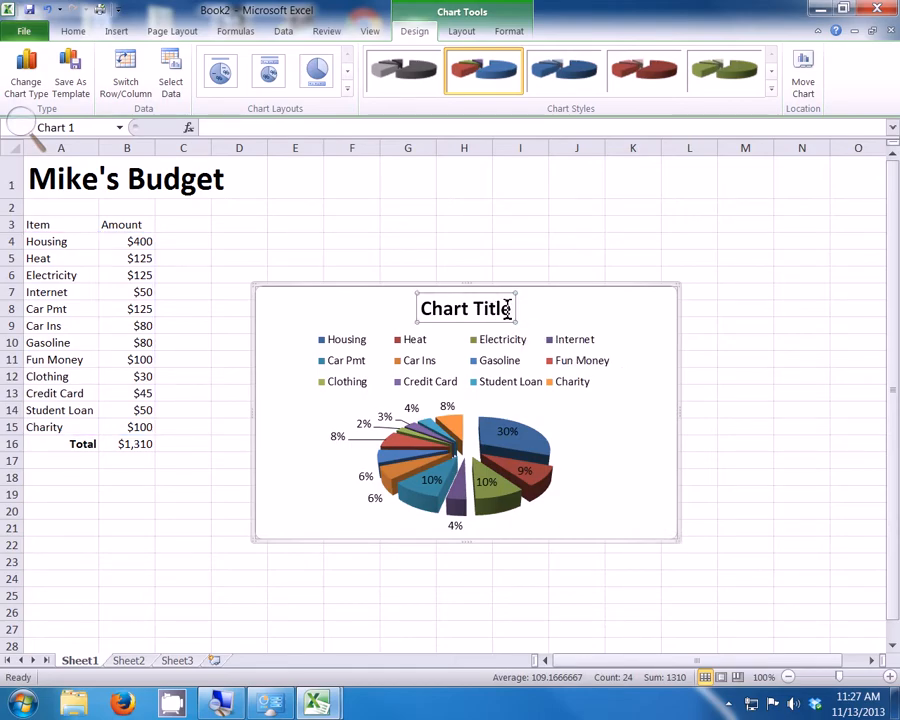
pyautogui.moveTo(513, 309); pyautogui.dragTo(443, 307)
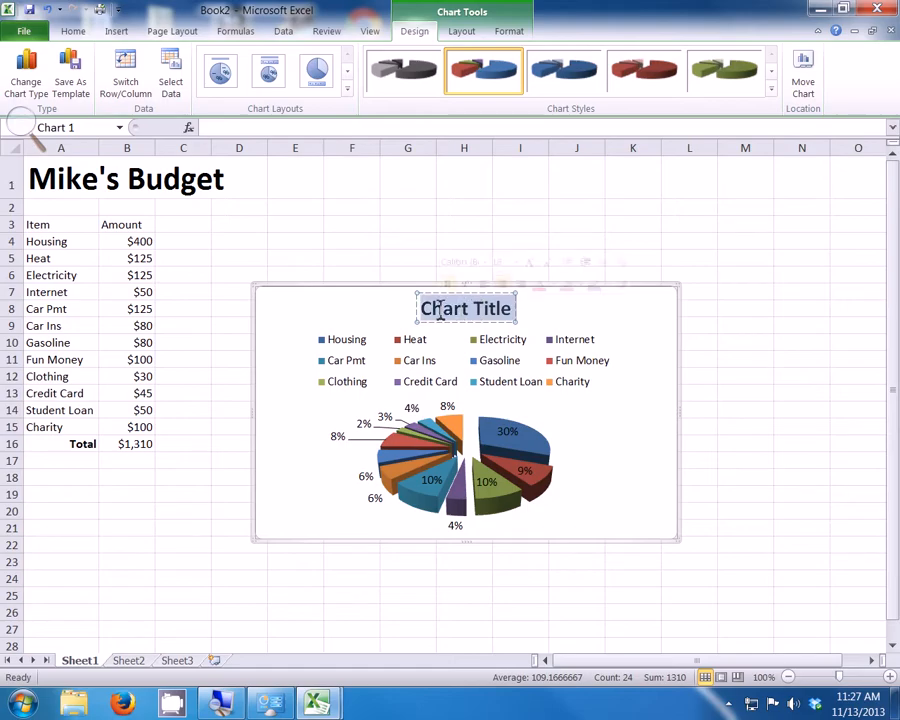
pyautogui.write('Budge')
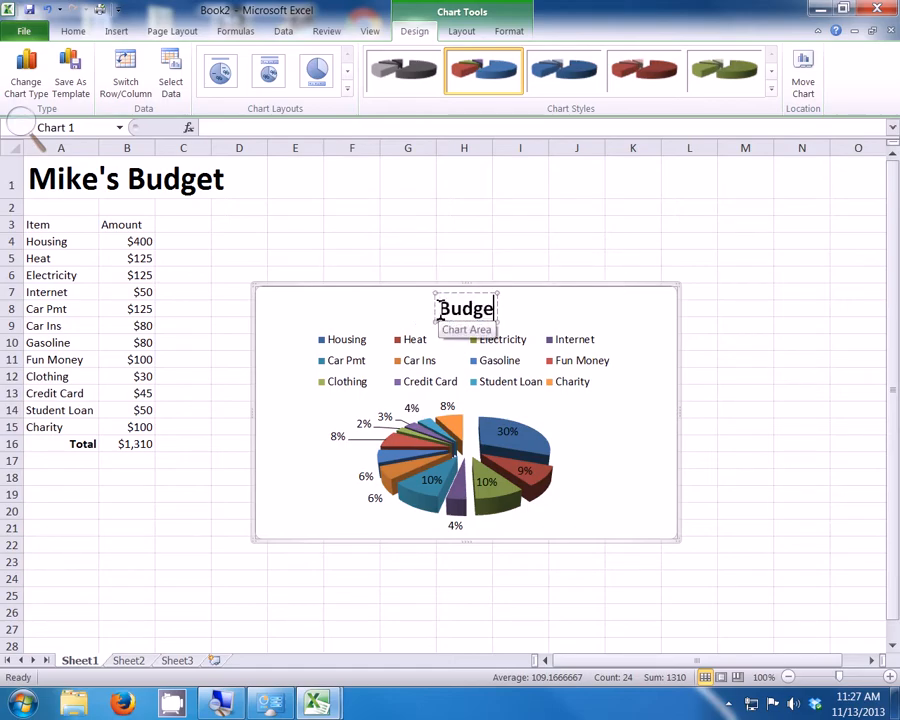
pyautogui.write('t')
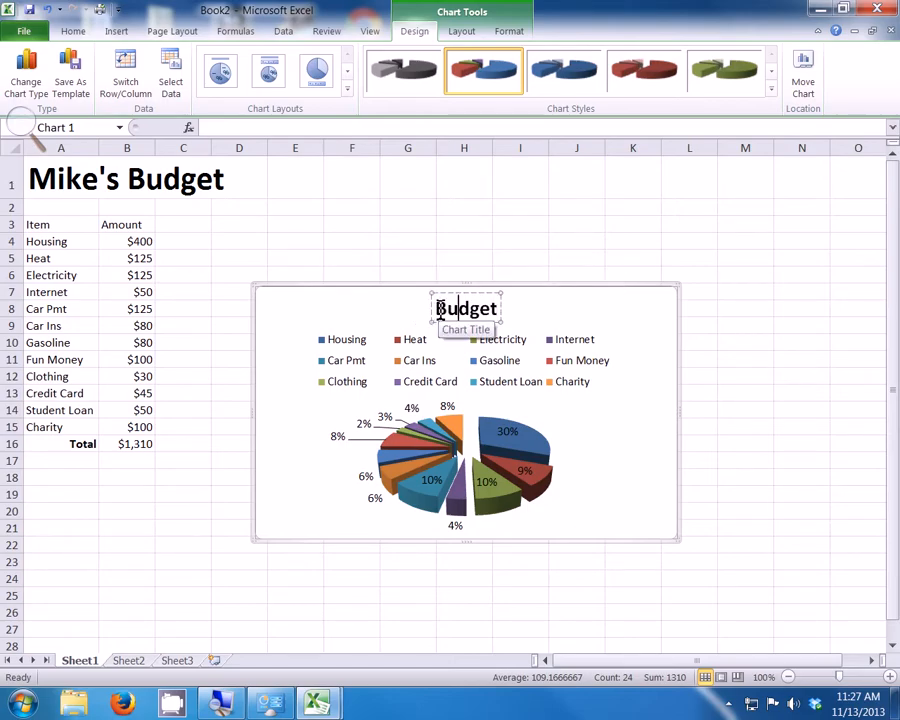
pyautogui.click(437, 309)
pyautogui.write('My')
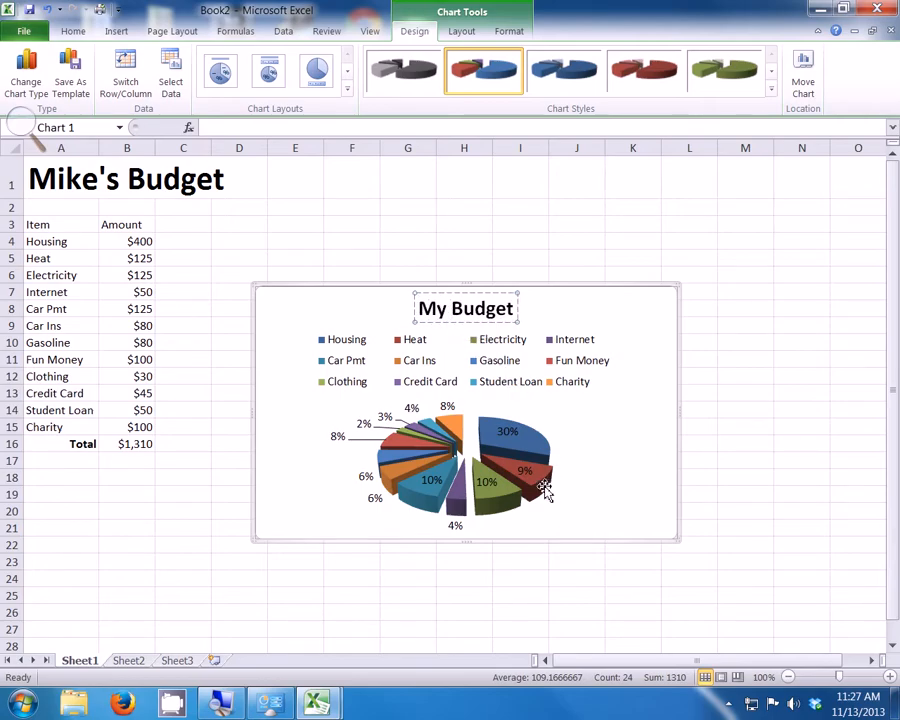
pyautogui.click(622, 460)
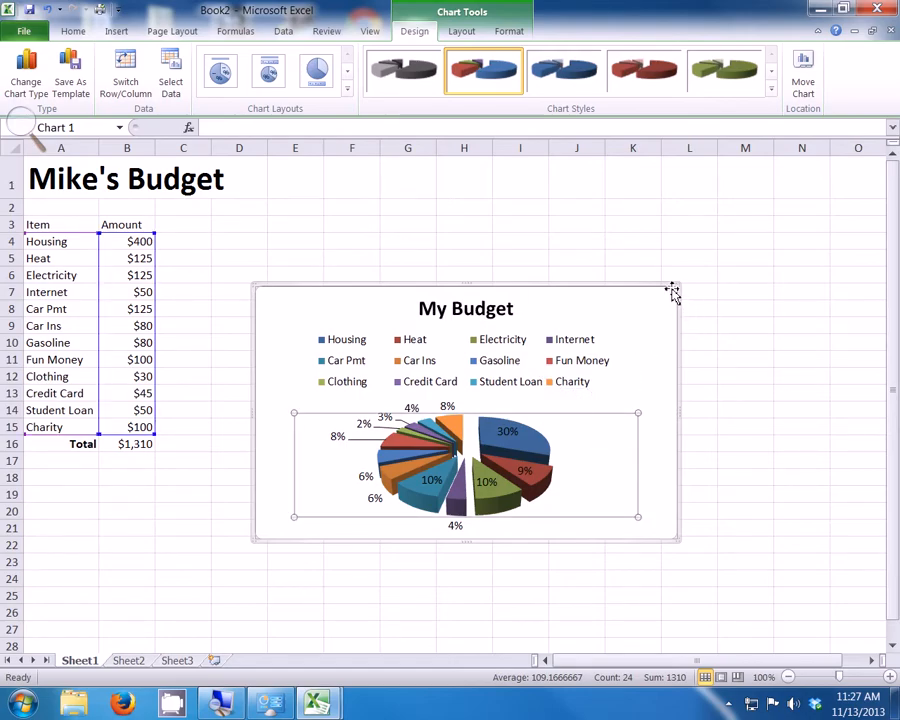
# - Move the pie chart to a new sheet named My Budget Chart
pyautogui.click(627, 340)
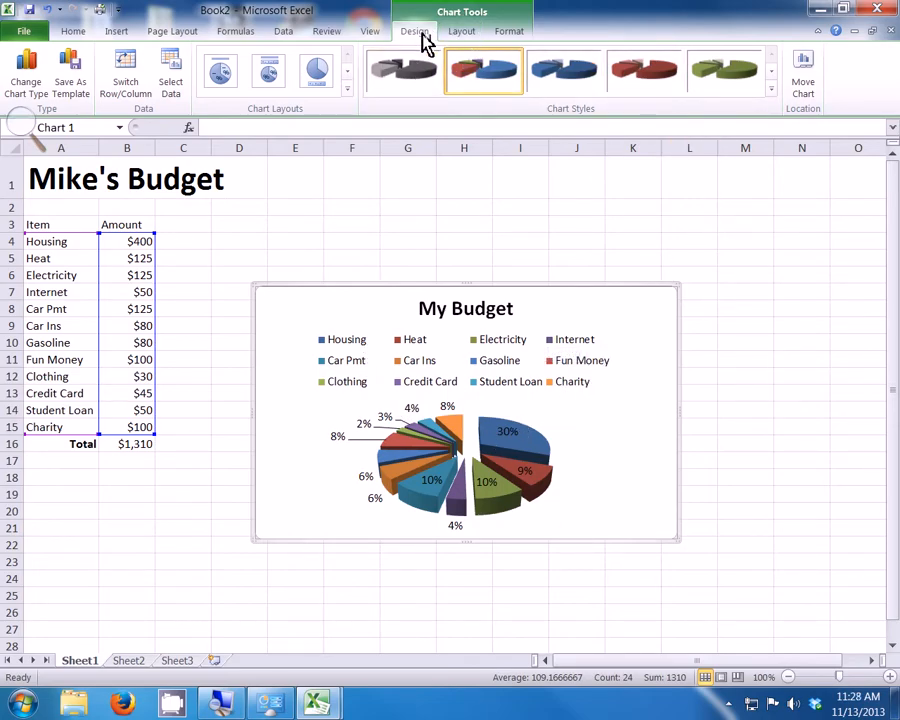
pyautogui.click(806, 88)
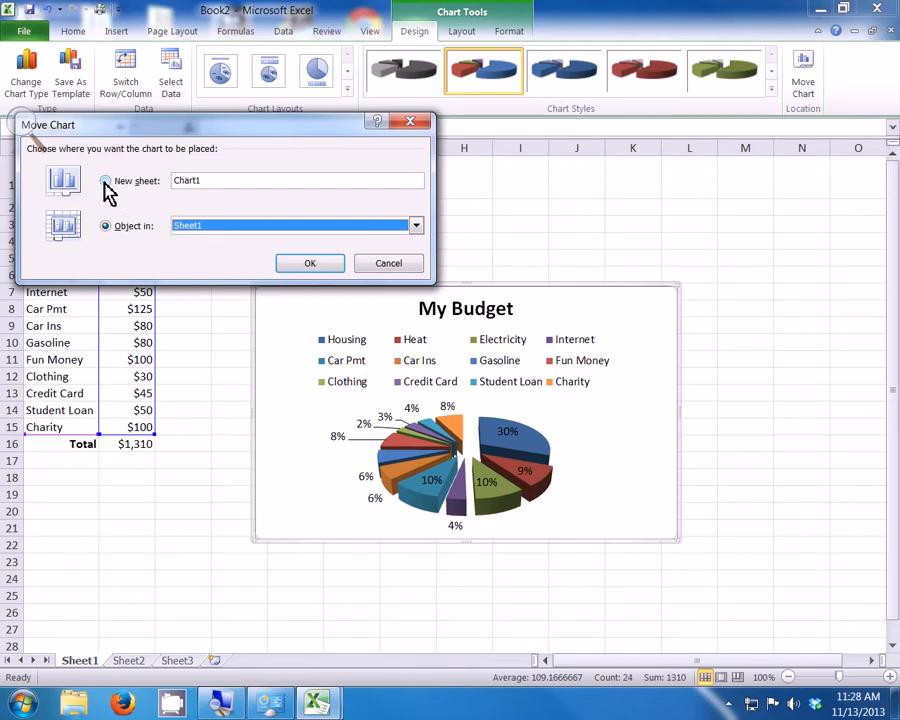
pyautogui.click(106, 182)
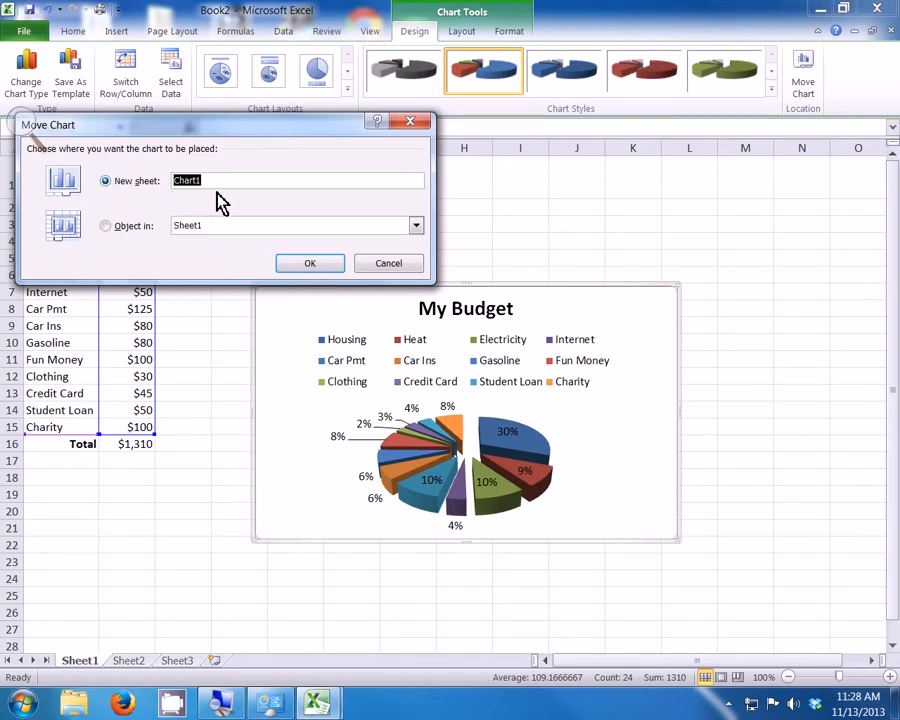
pyautogui.write('My Budget')
pyautogui.click(312, 266)
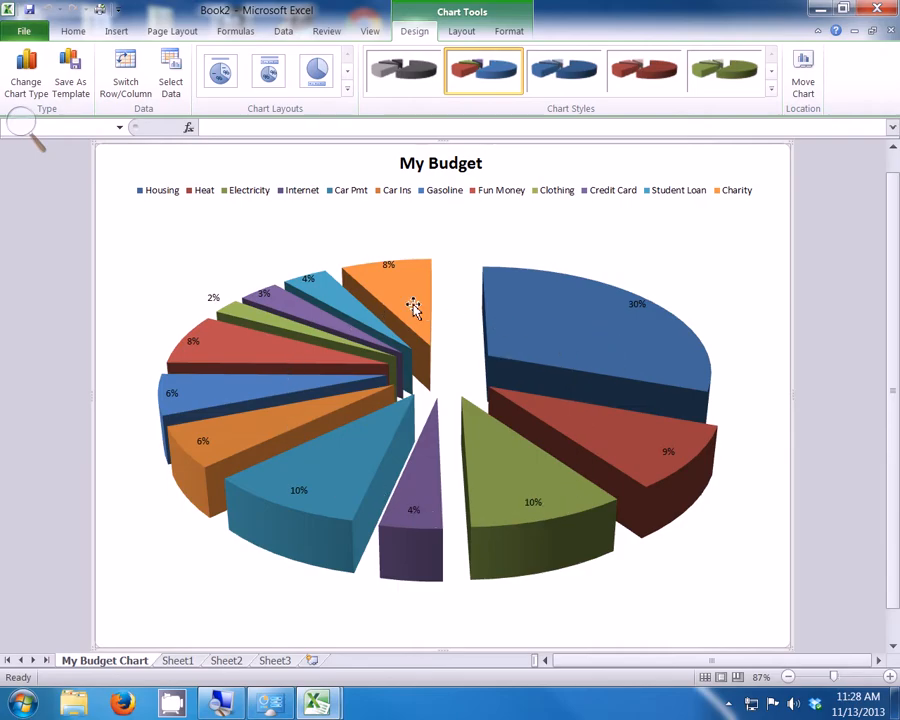
# - Set the pie chart's legend position to Bottom
pyautogui.click(370, 206)
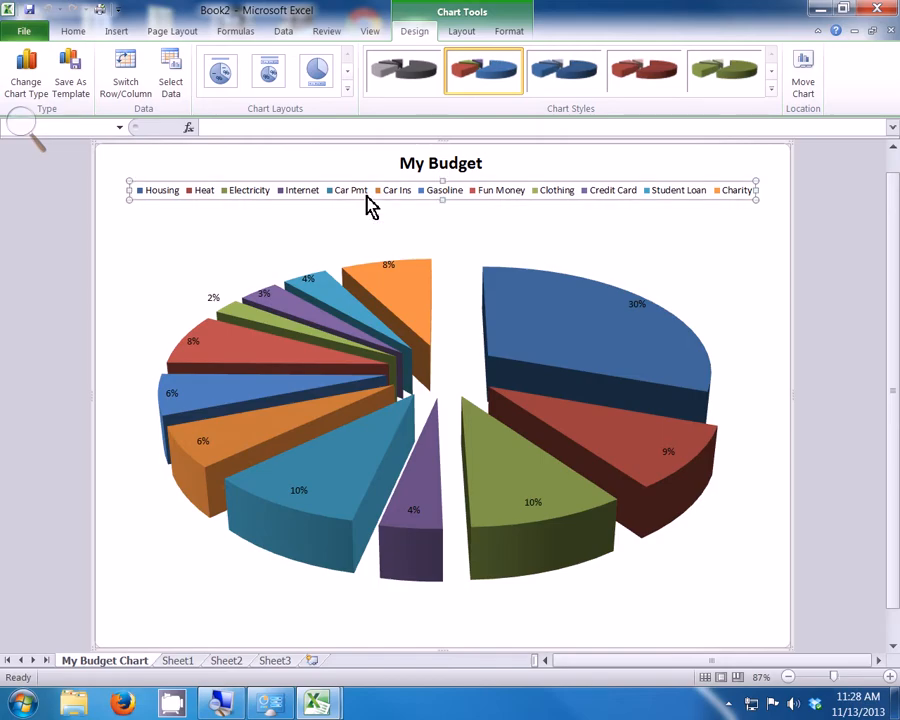
pyautogui.rightClick(370, 206)
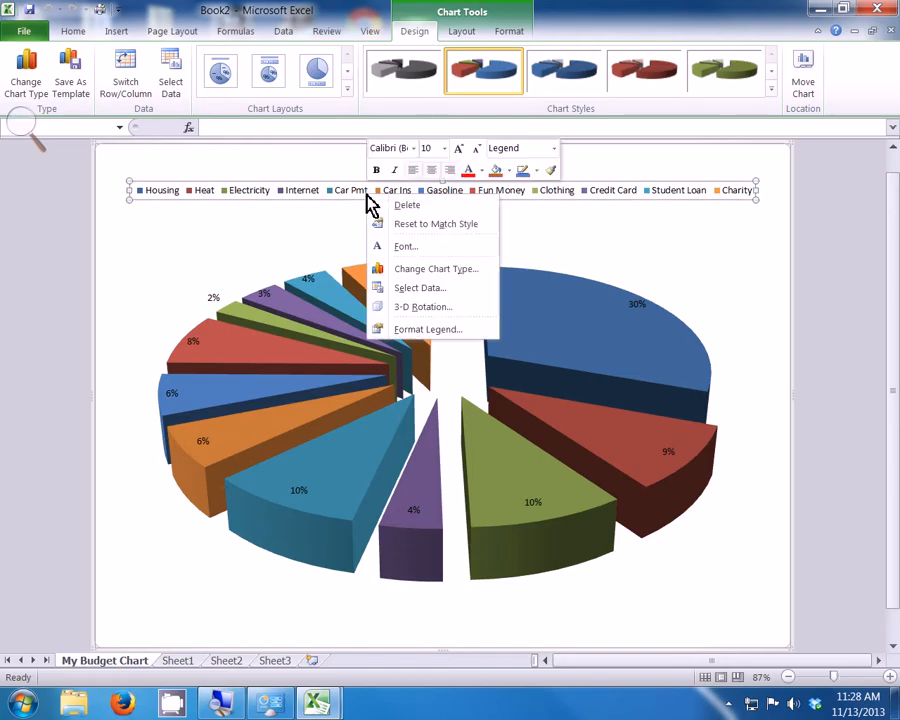
pyautogui.click(430, 329)
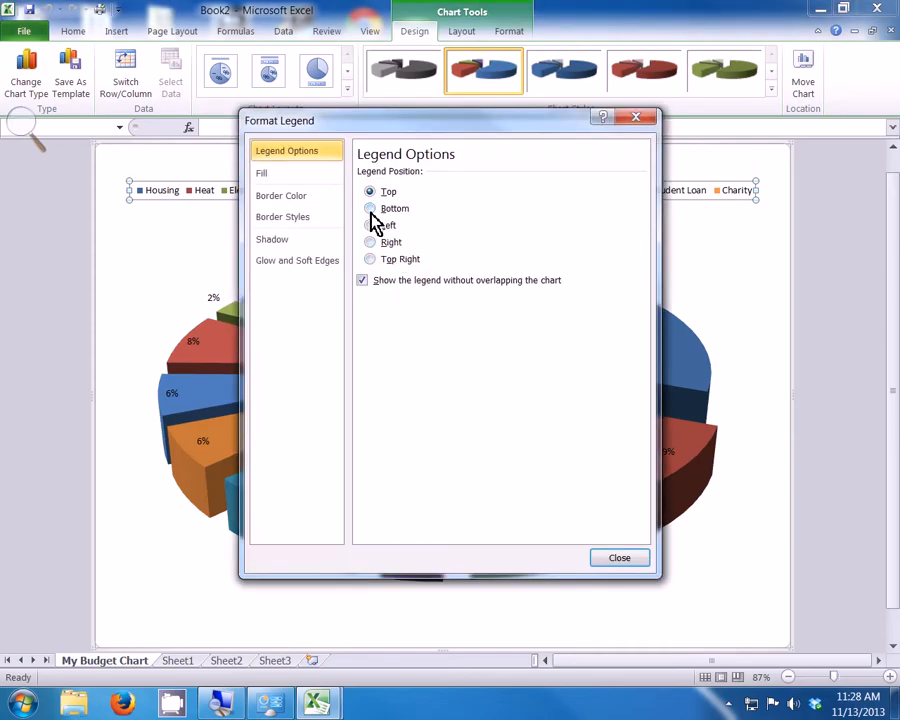
pyautogui.click(371, 210)
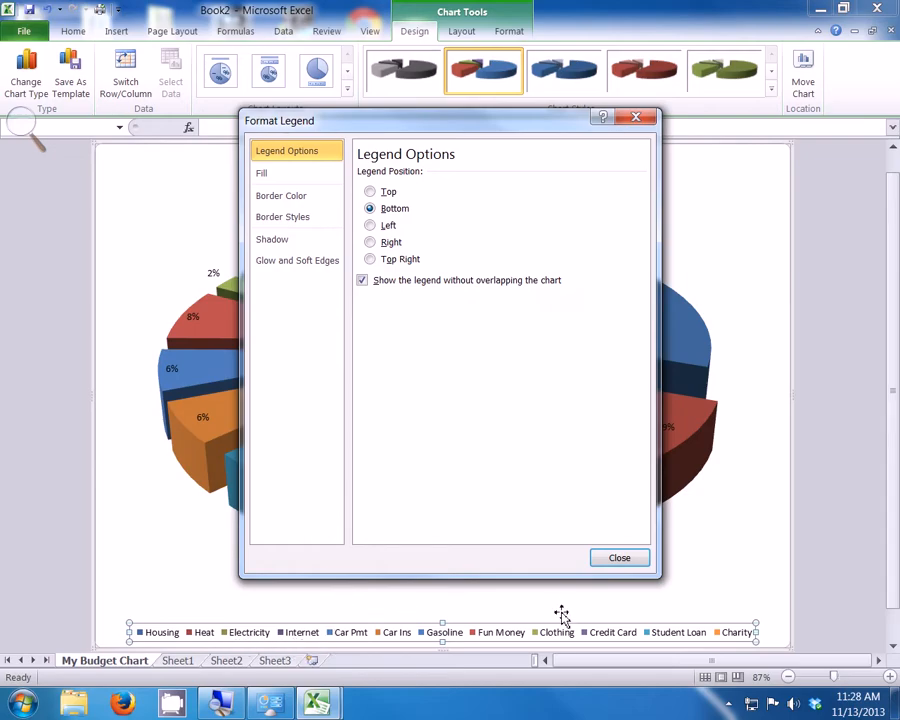
pyautogui.click(621, 561)
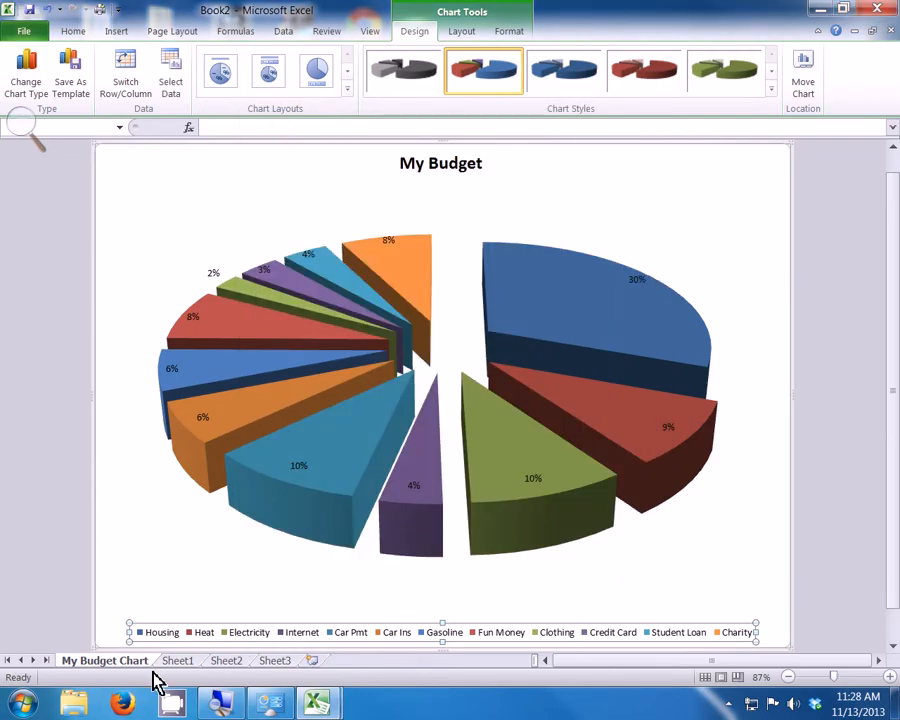
# - Rename Sheet1, which holds the budget figures, to Budget Data
pyautogui.click(181, 661)
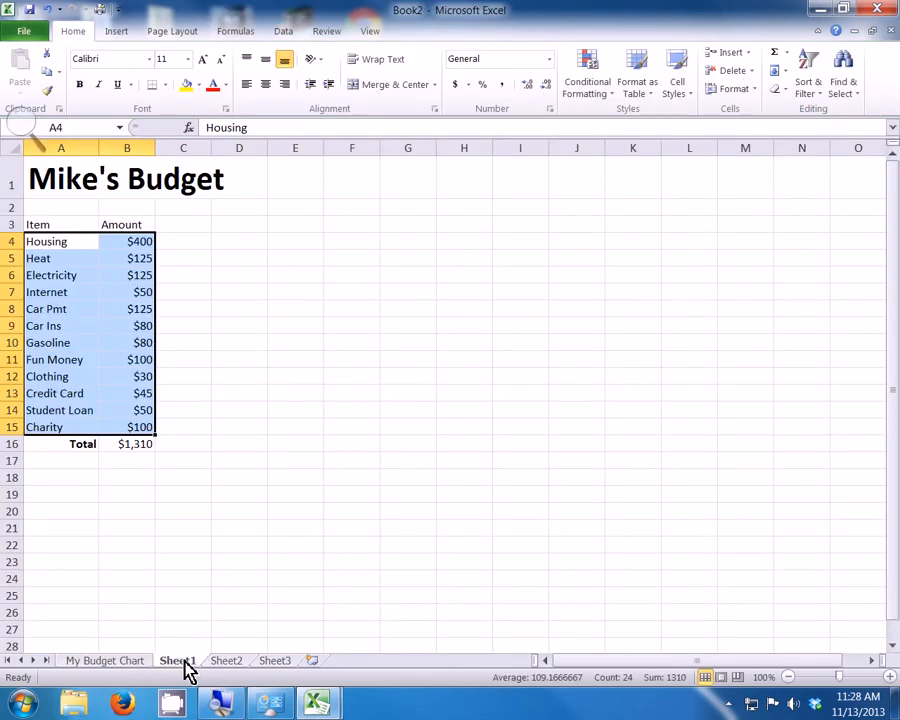
pyautogui.doubleClick(181, 662)
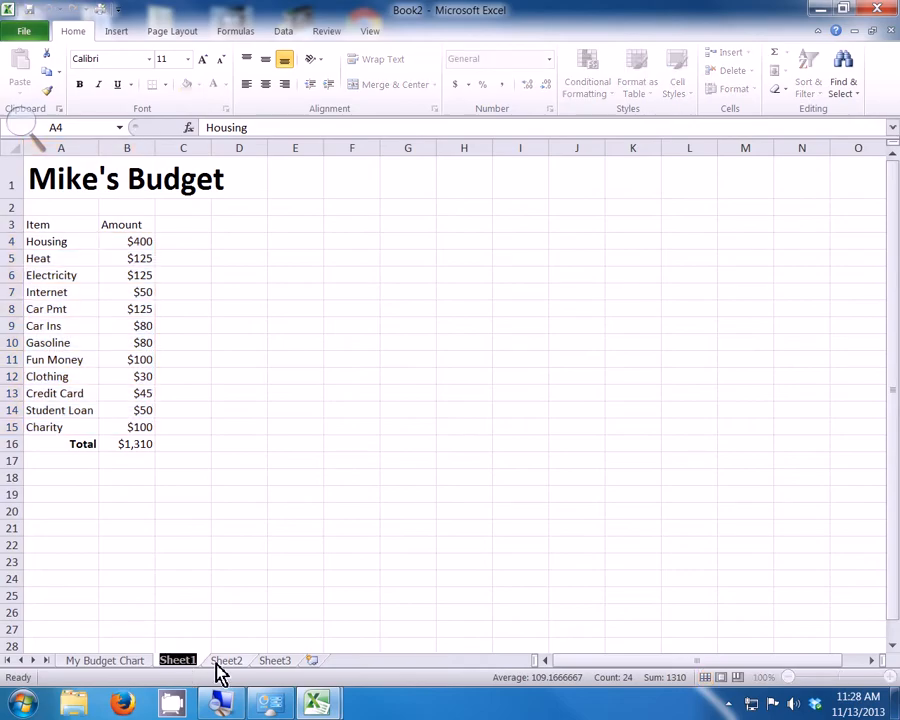
pyautogui.press('BackSpace')
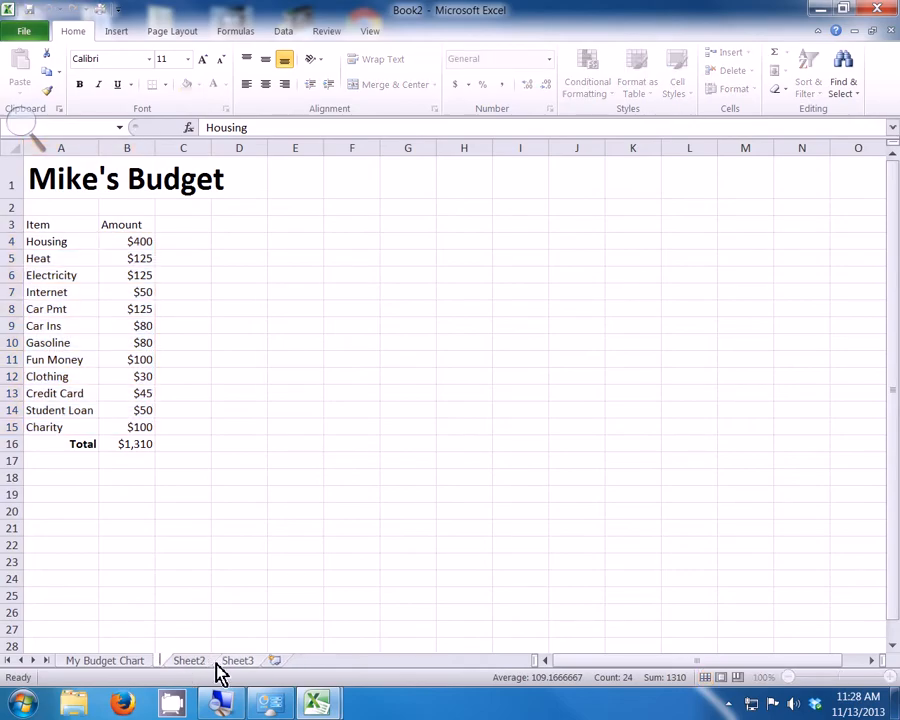
pyautogui.press('Return')
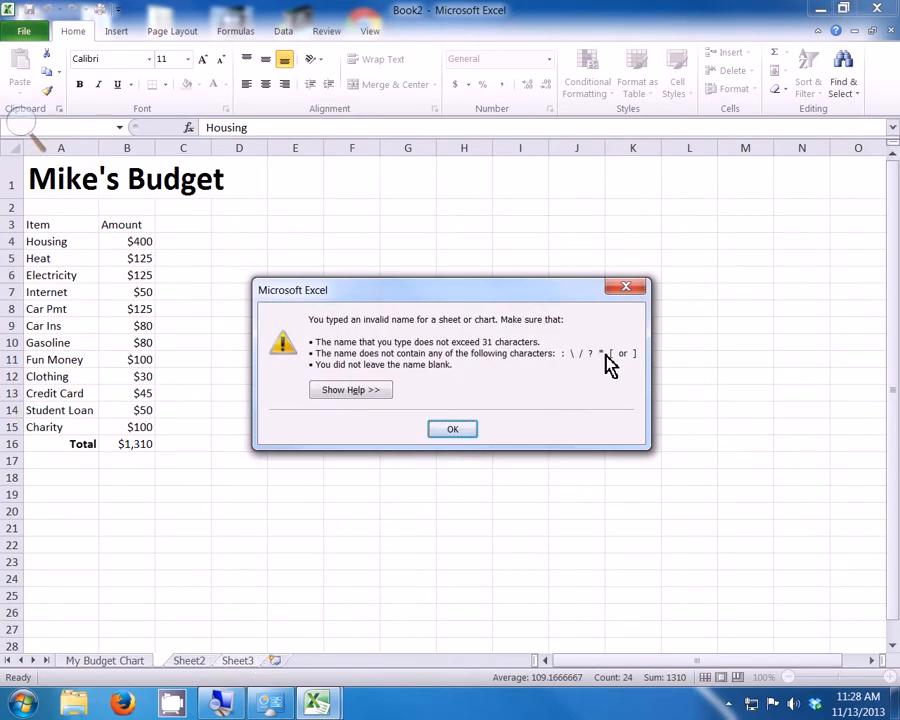
pyautogui.click(629, 289)
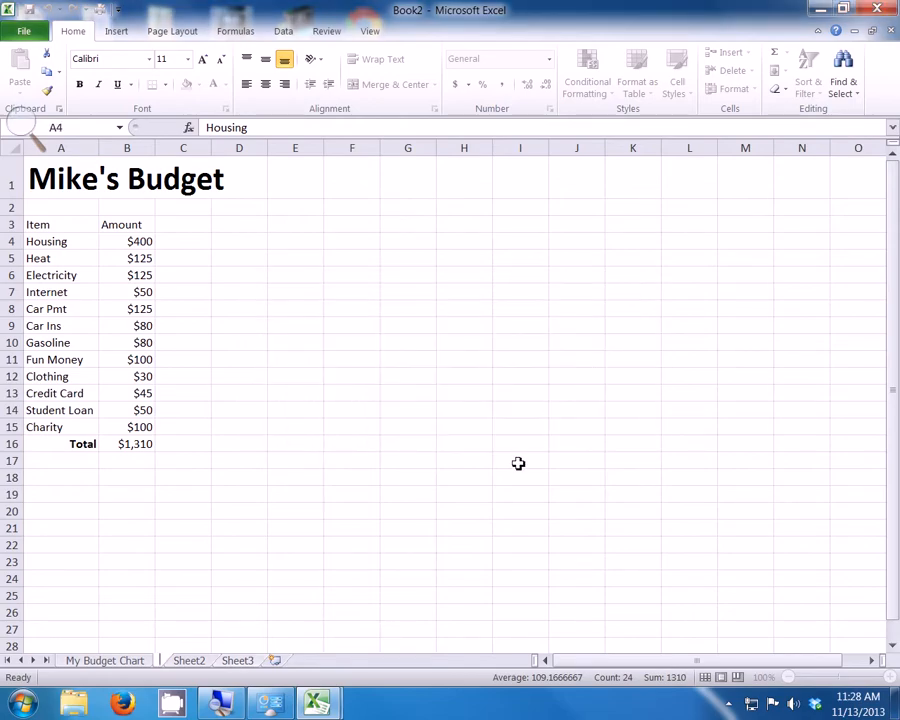
pyautogui.write('Bud')
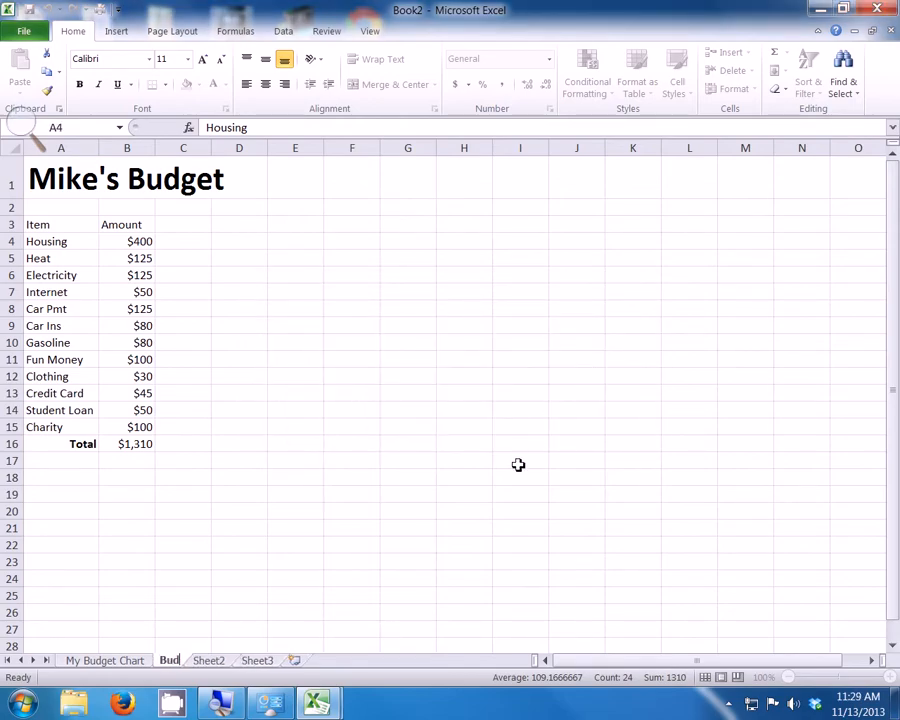
pyautogui.write('get Data')
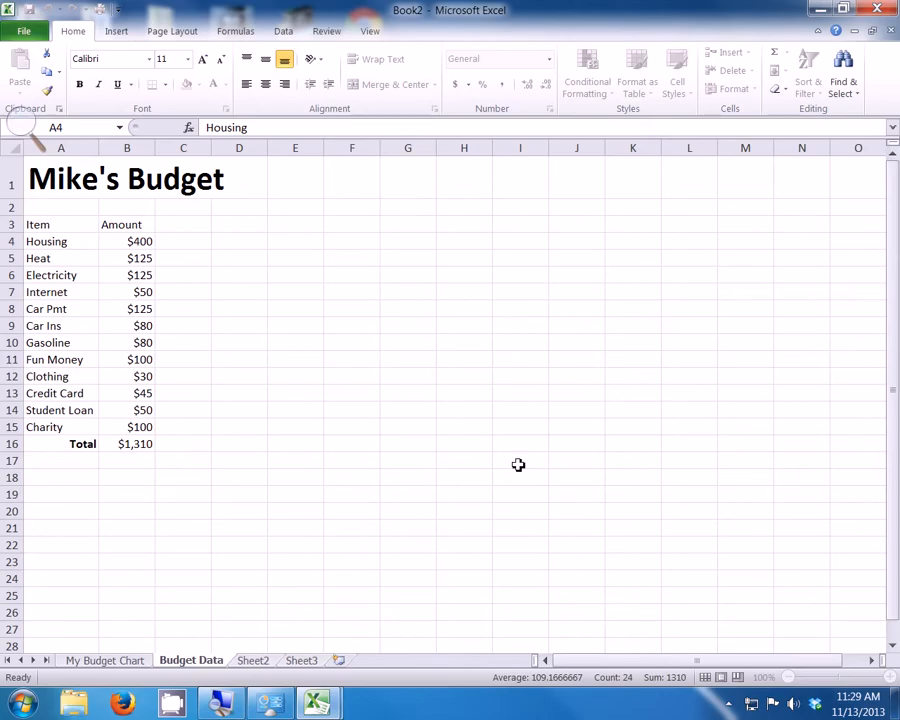
pyautogui.press('Return')
pyautogui.click(820, 12)
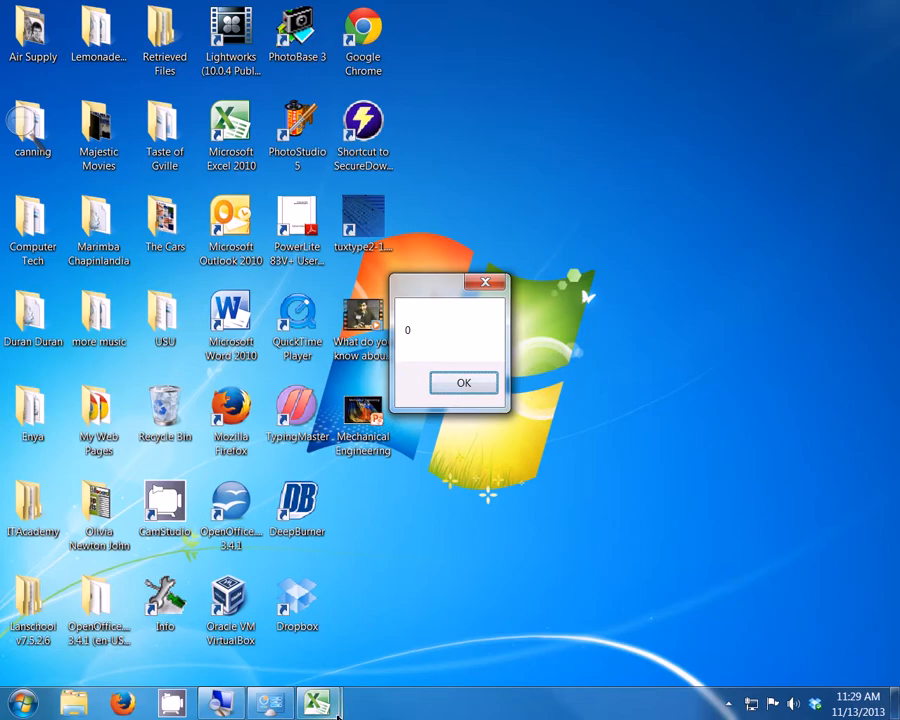
pyautogui.moveTo(333, 710)
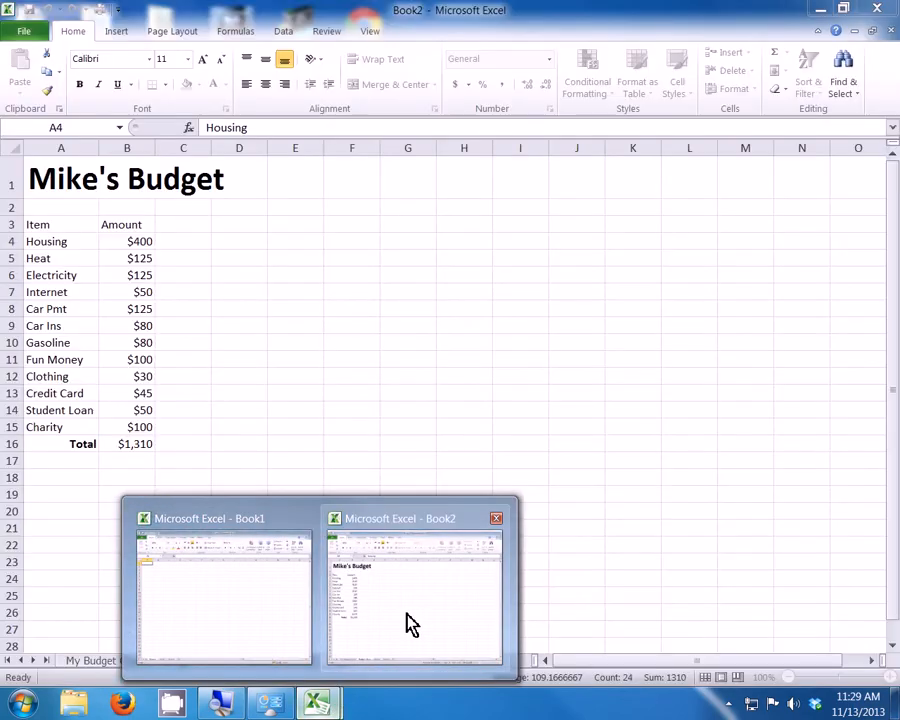
pyautogui.click(407, 616)
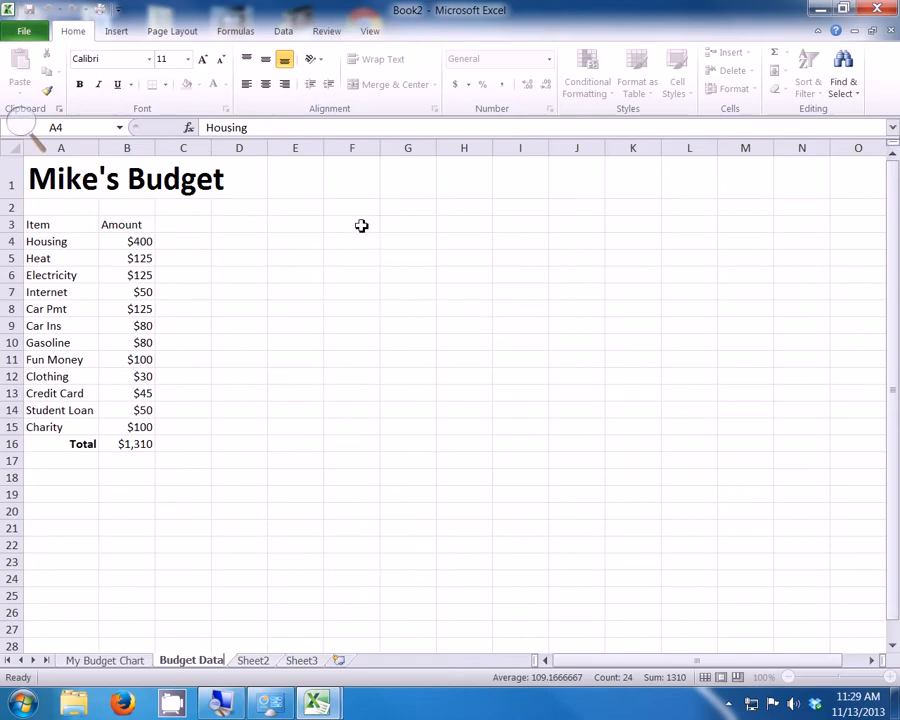
# - Enter the headers Jobs, Hours, Wages and Gross Income in cells E3 to H3 of the Budget Data sheet
pyautogui.click(312, 225)
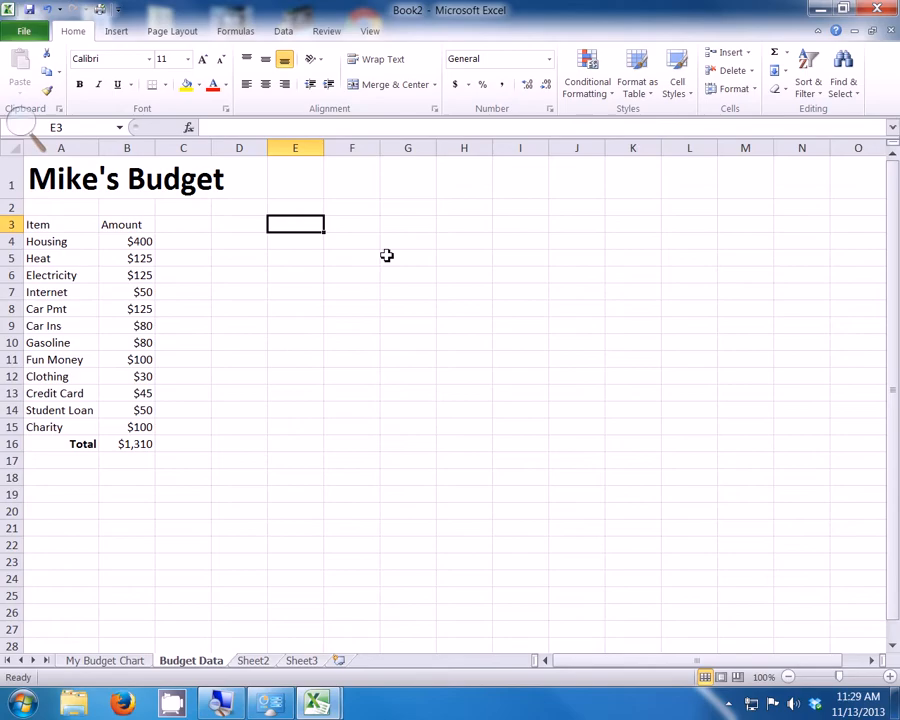
pyautogui.write('Jobs')
pyautogui.press('Tab')
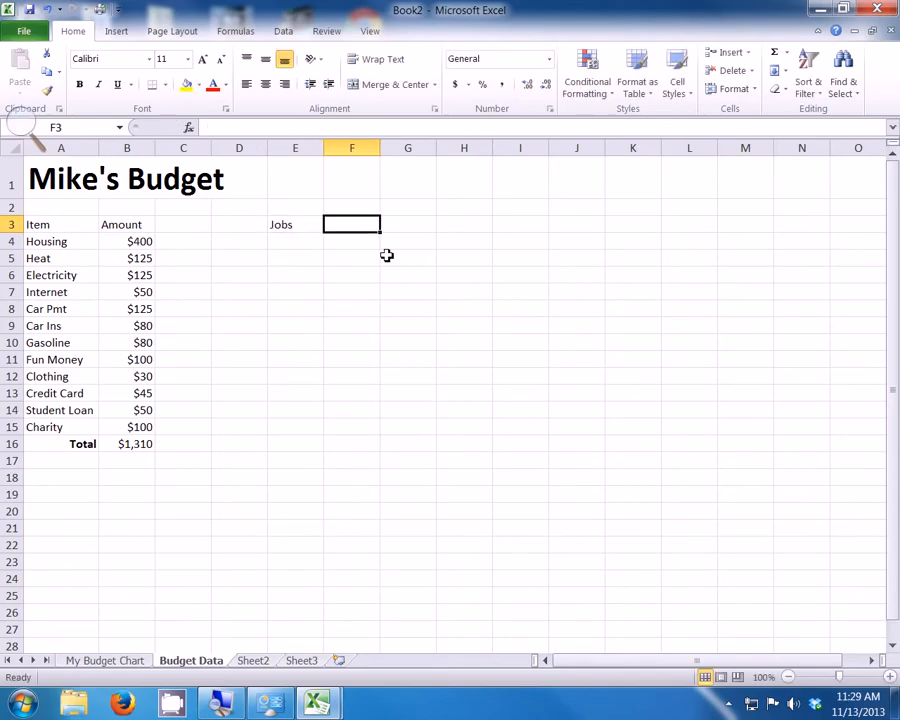
pyautogui.write('Hours')
pyautogui.press('Tab')
pyautogui.write('W')
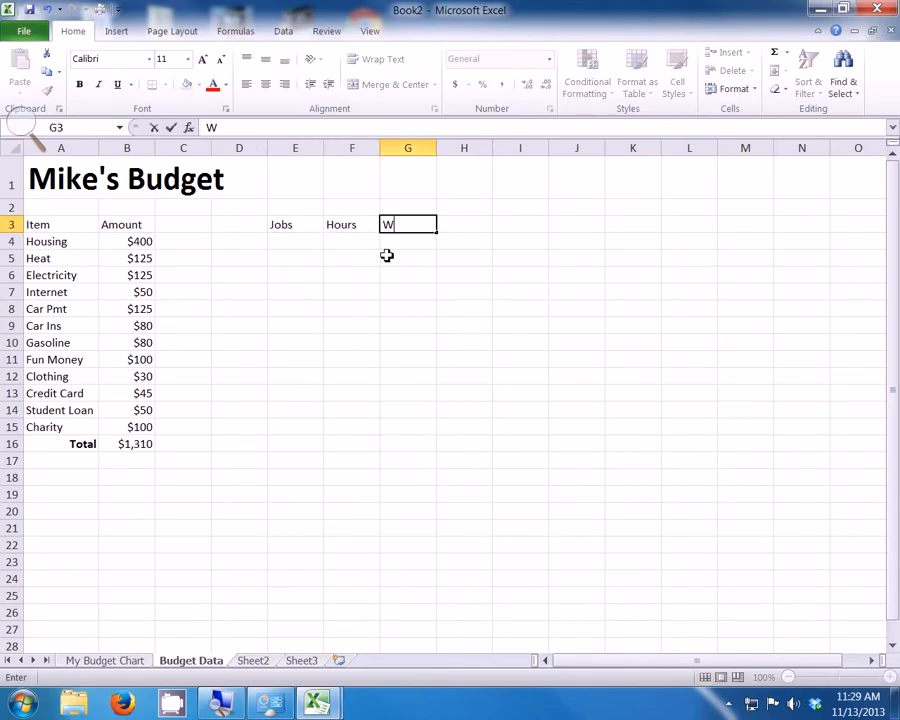
pyautogui.write('ages')
pyautogui.press('Tab')
pyautogui.write('G')
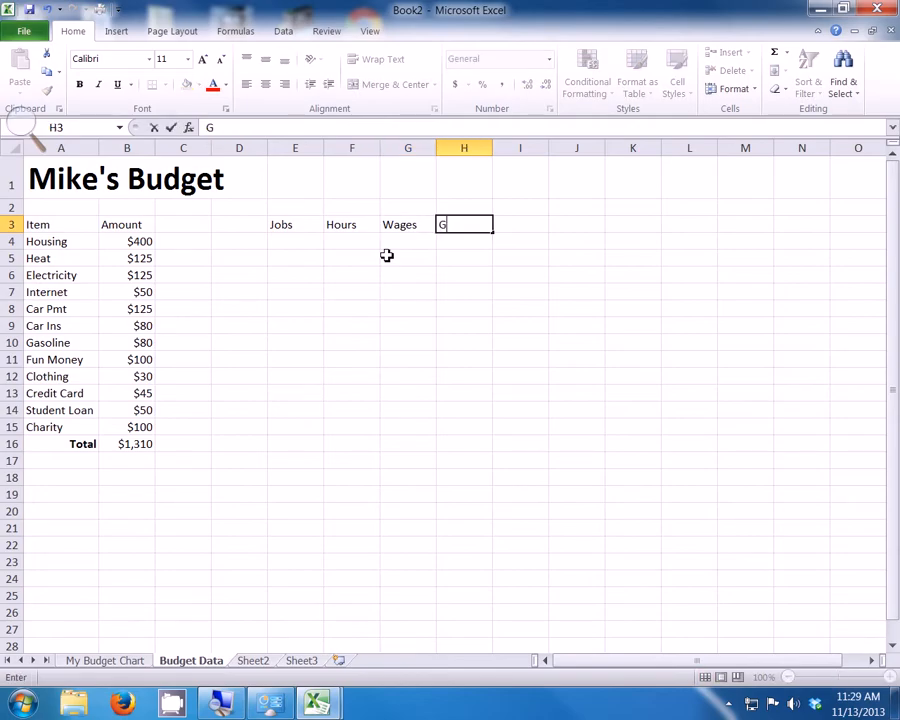
pyautogui.write('ross Income')
pyautogui.press('Return')
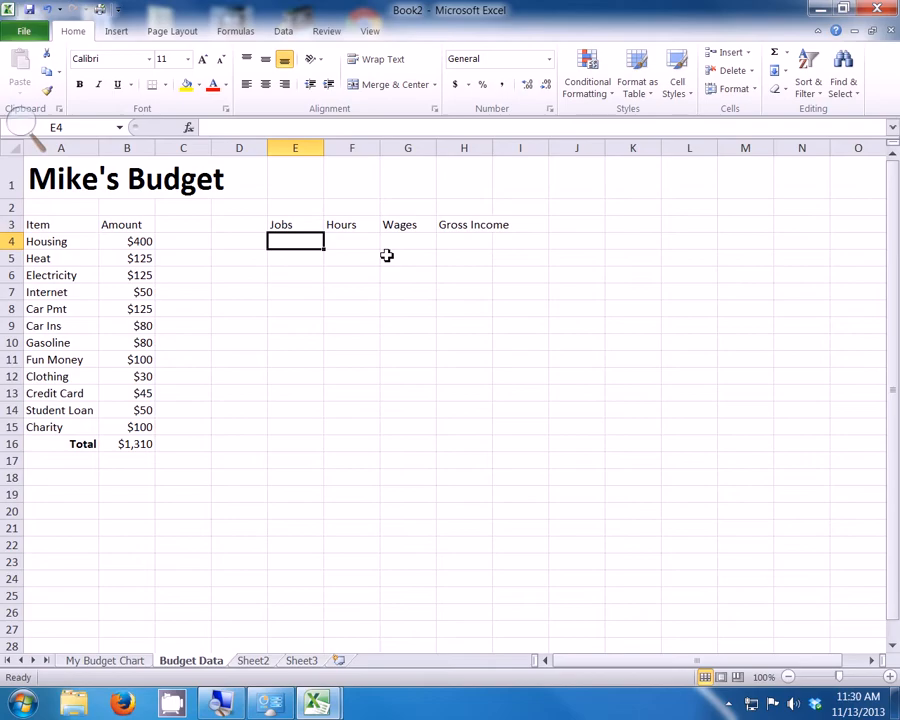
# - Enter the job names McDonalds, Macey's and Walmart in cells E4 to E6 under Jobs
pyautogui.write('McDonalds')
pyautogui.press('Return')
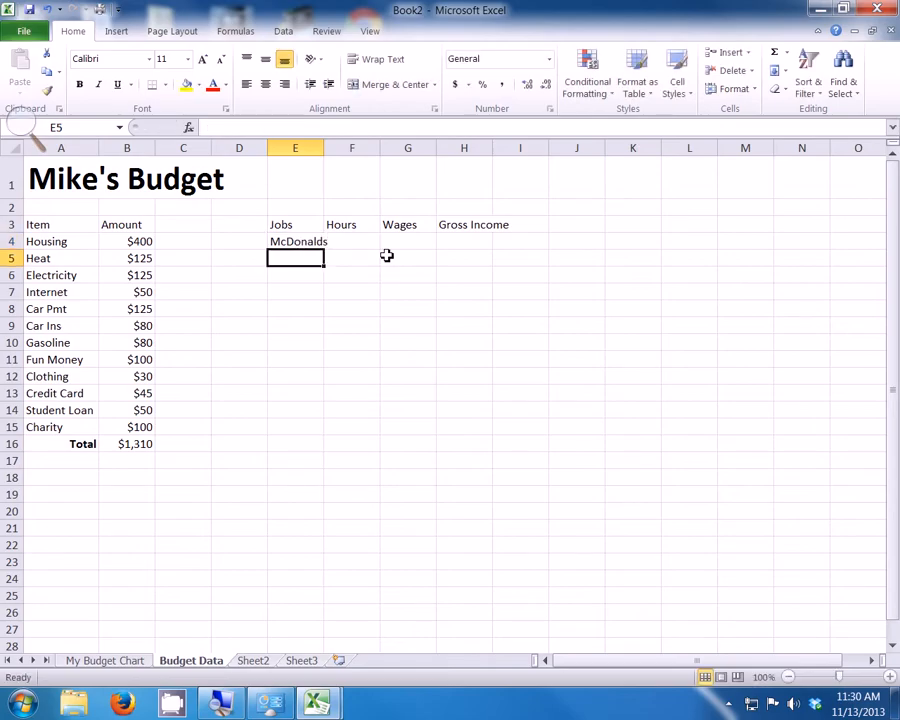
pyautogui.write('Macey')
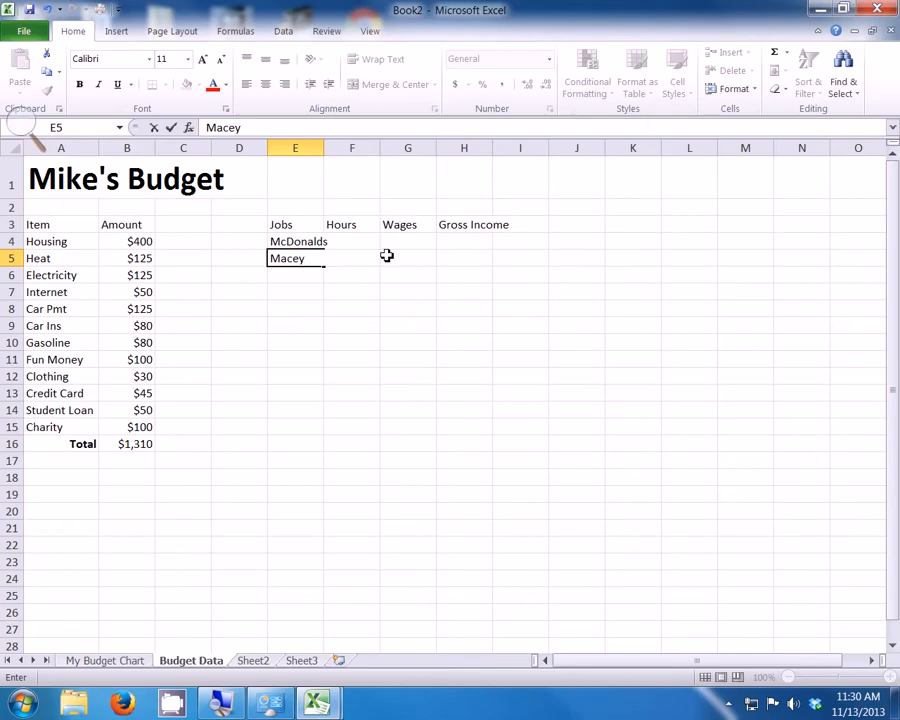
pyautogui.write("'s")
pyautogui.press('Return')
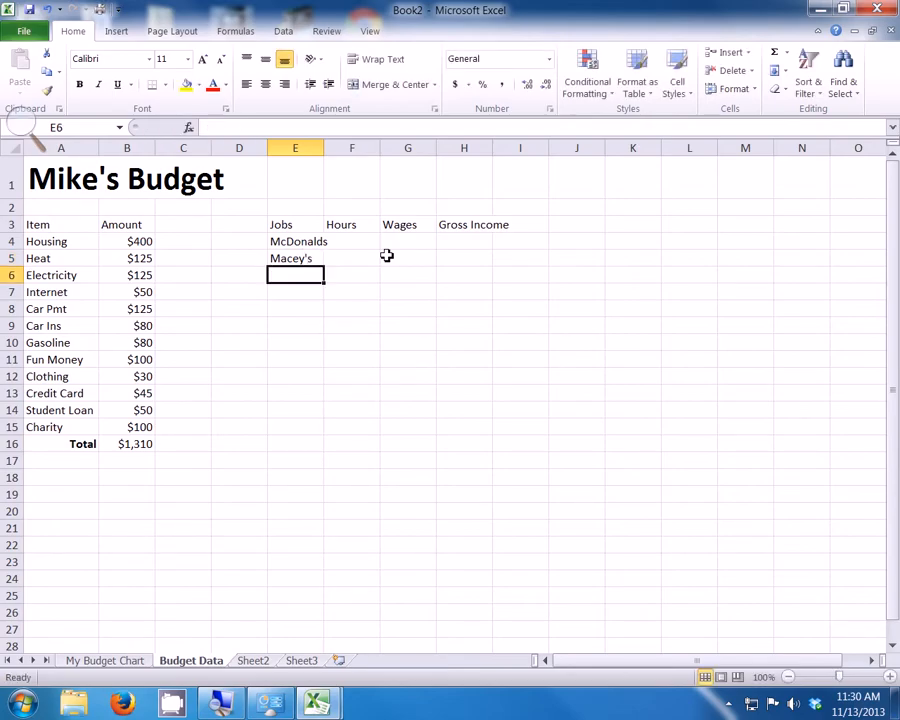
pyautogui.write('Walmart')
pyautogui.press('Return')
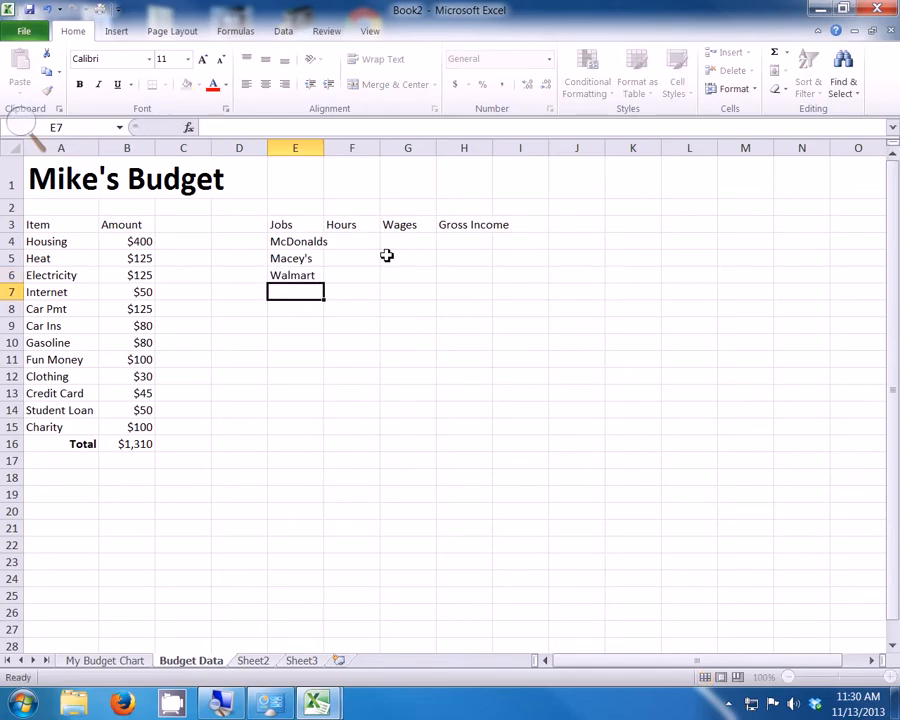
# - Enter Home Depot, C.N.A. and Teacher in cells E7 to E9 and widen column E to fit the job names
pyautogui.write('Hom')
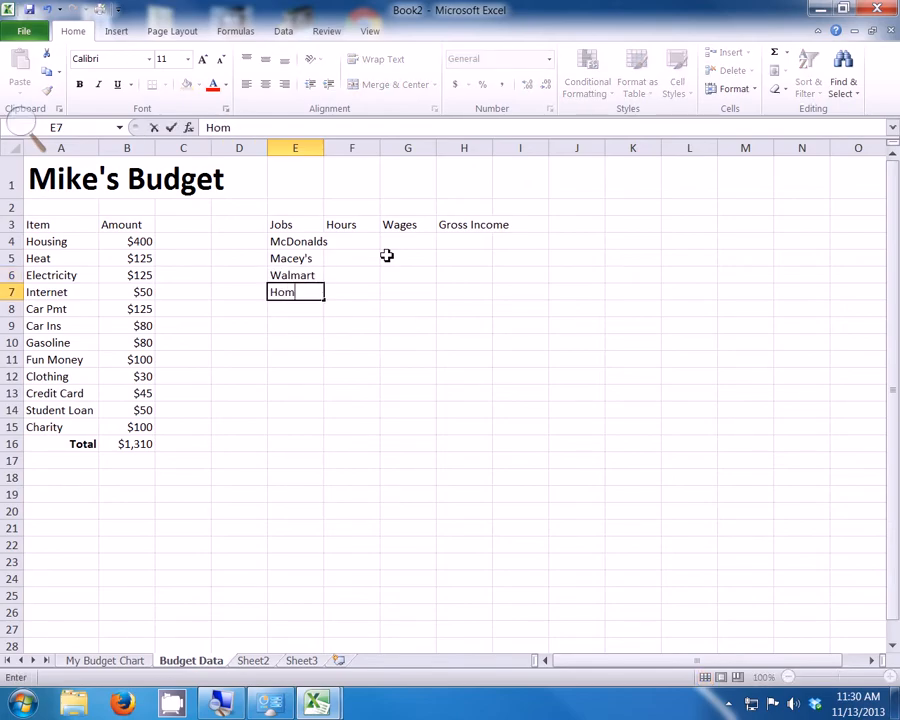
pyautogui.write('e Depot')
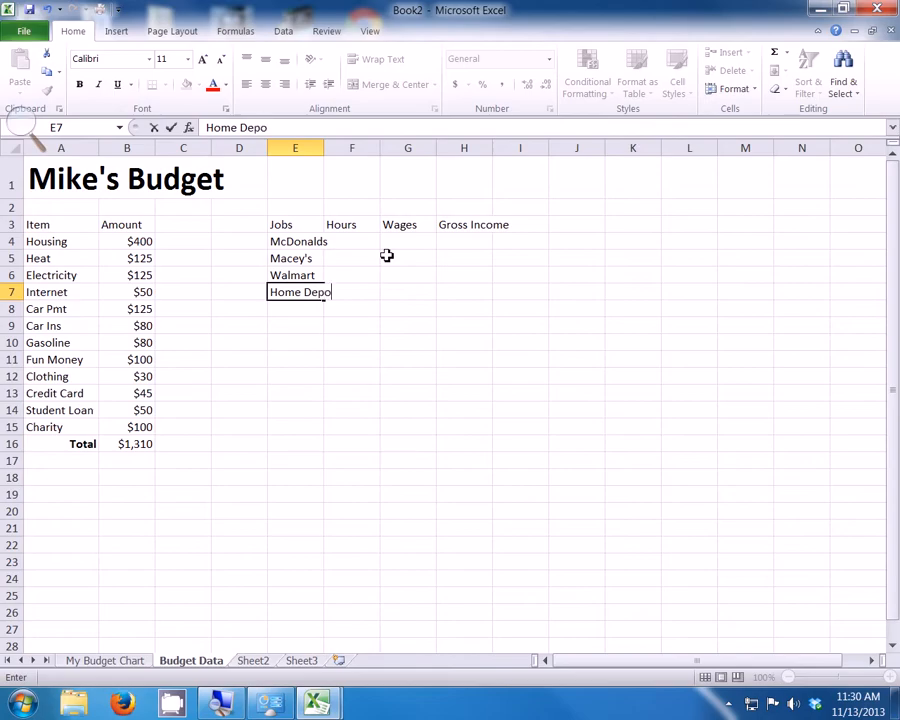
pyautogui.press('Return')
pyautogui.write('C.N.A')
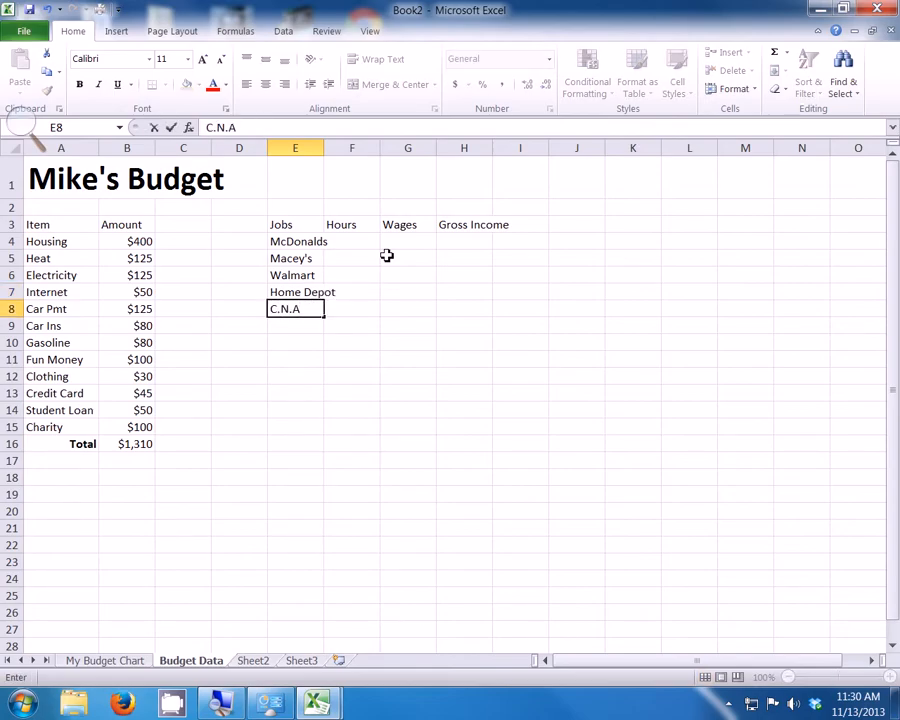
pyautogui.write('.')
pyautogui.press('Return')
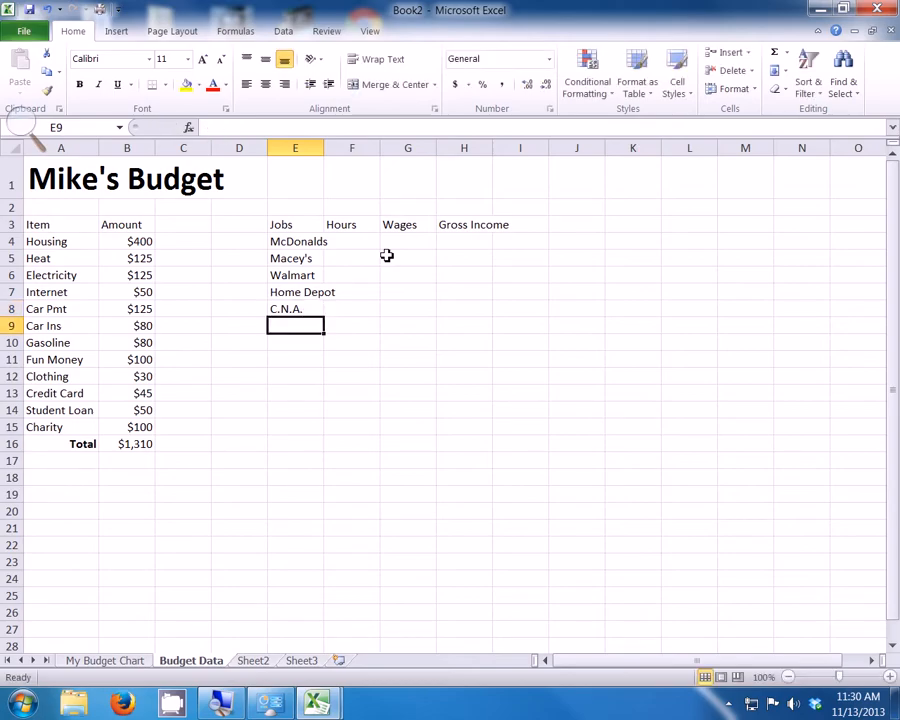
pyautogui.write('T')
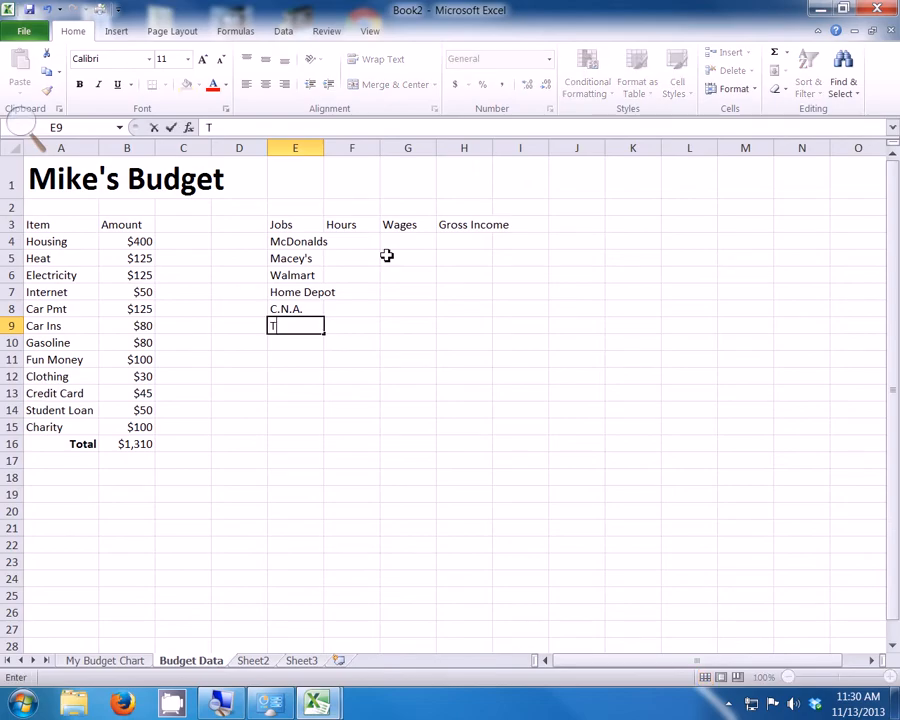
pyautogui.write('eacher')
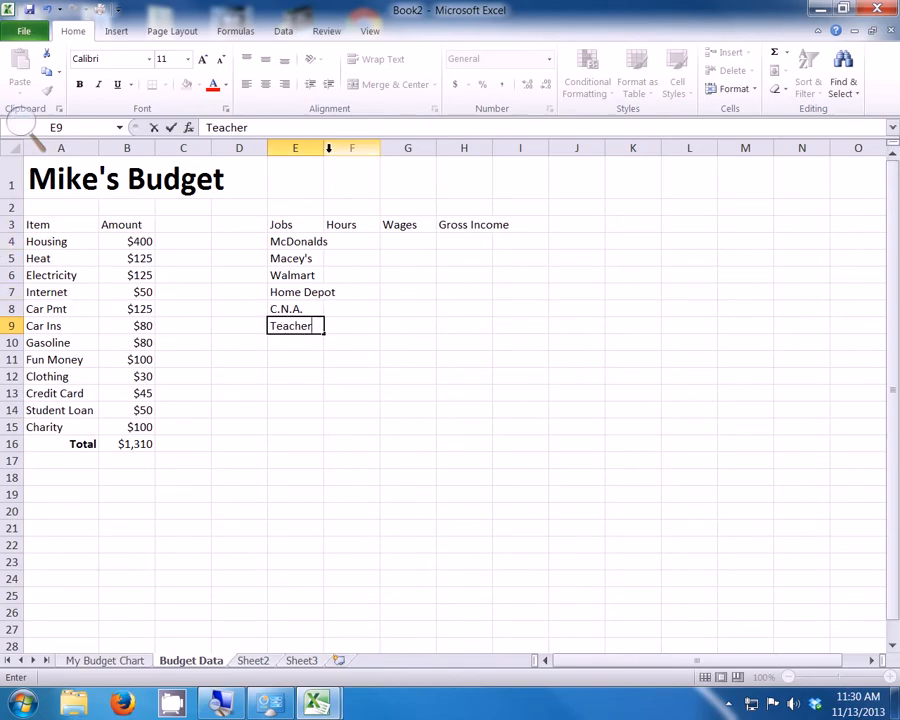
pyautogui.click(356, 325)
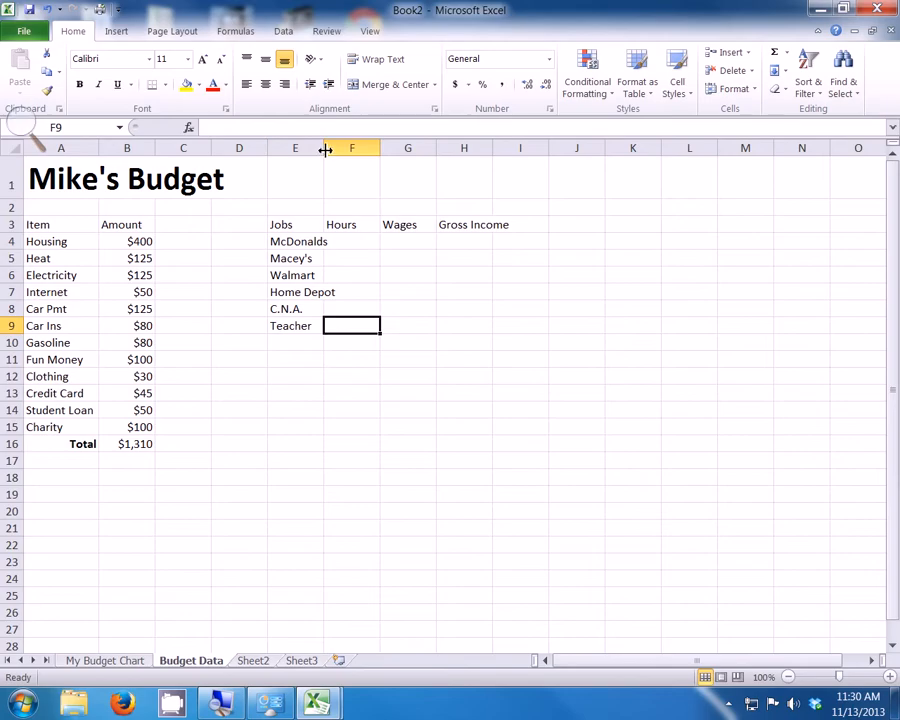
pyautogui.moveTo(325, 149); pyautogui.dragTo(342, 148)
# - Enter 32 hours for each of the six jobs in cells F4 to F9
pyautogui.click(362, 242)
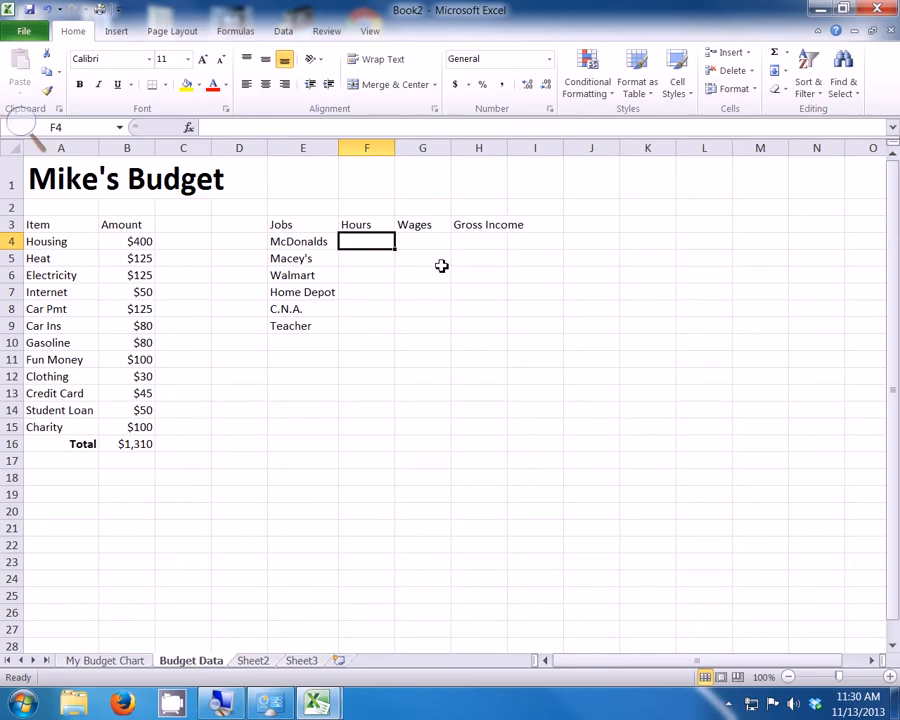
pyautogui.write('32')
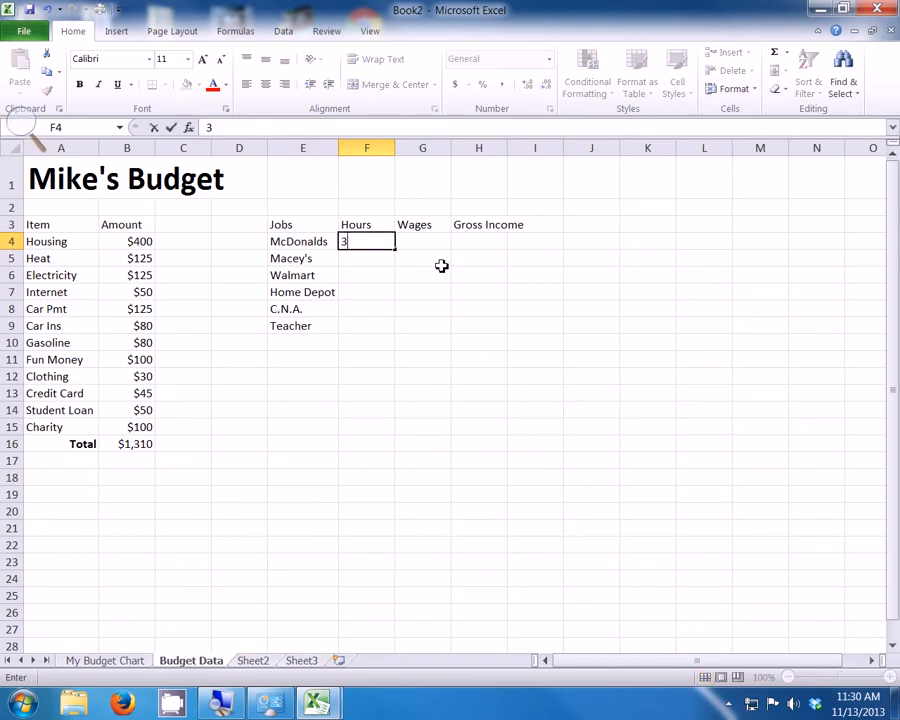
pyautogui.press('Return')
pyautogui.write('32')
pyautogui.press('Return')
pyautogui.write('32')
pyautogui.press('Return')
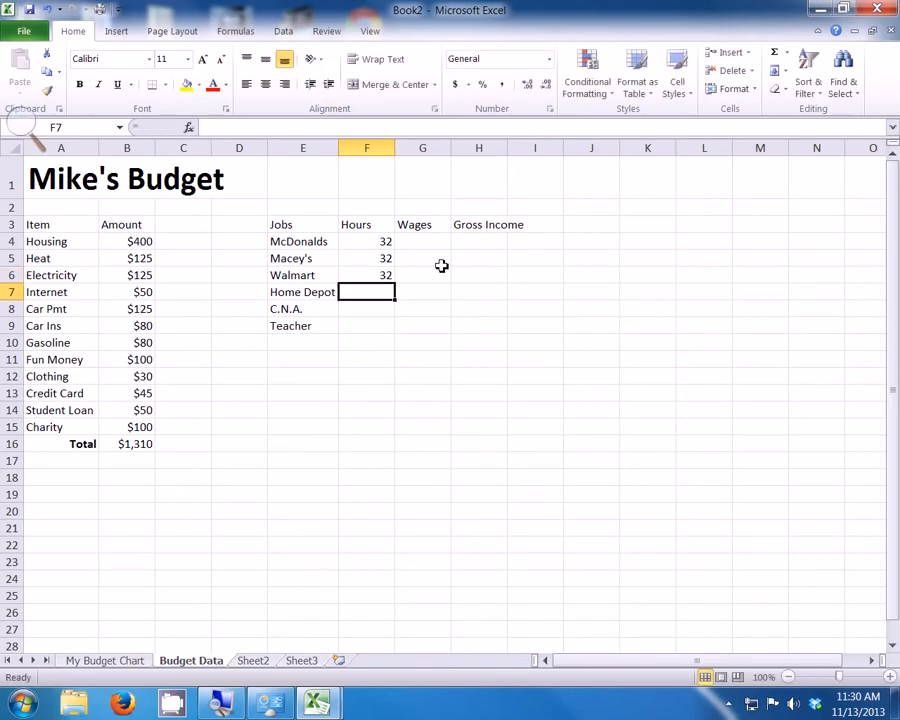
pyautogui.write('32')
pyautogui.press('Return')
pyautogui.write('32')
pyautogui.press('Return')
pyautogui.write('32')
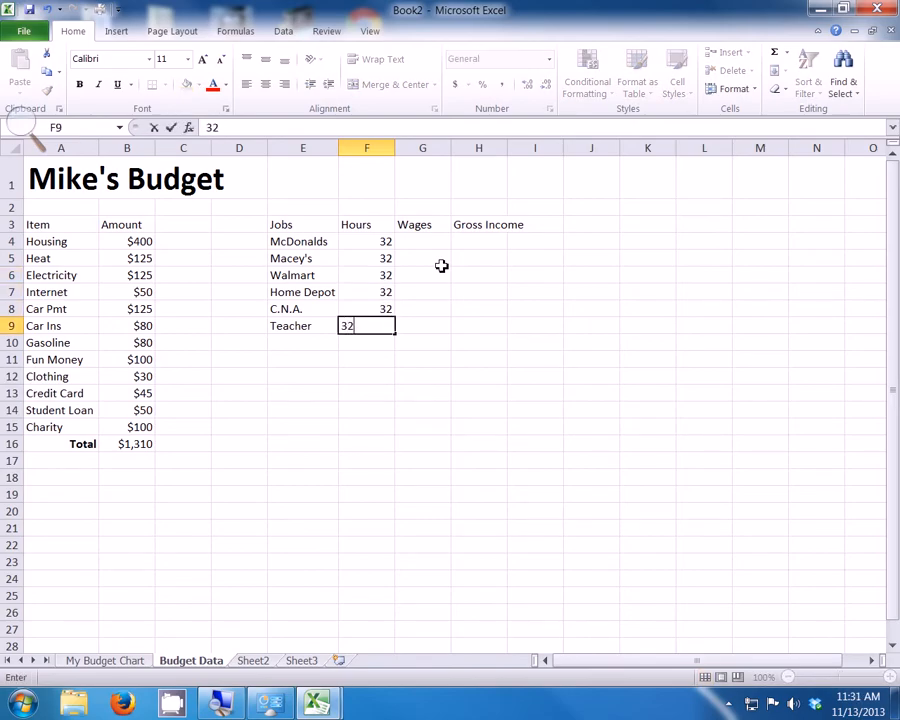
pyautogui.press('Right')
# - Enter the wages 7.25 for McDonalds, 8.30 for Macey's and 9.13 for Walmart in cells G4 to G6
pyautogui.press('Up')
pyautogui.press('Up')
pyautogui.press('Up')
pyautogui.press('Up')
pyautogui.press('Up')
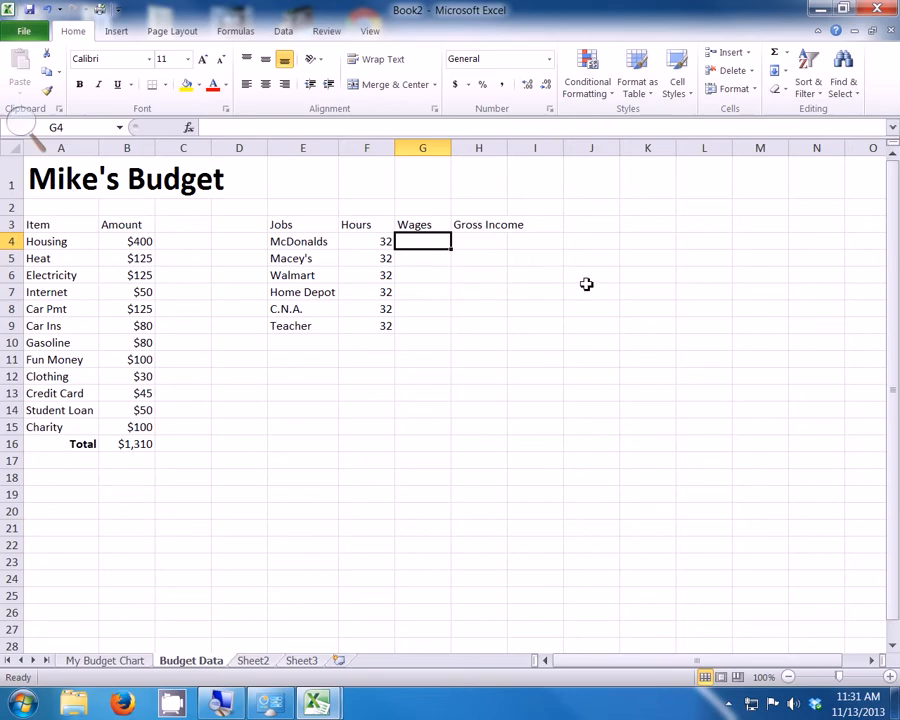
pyautogui.write('7.25')
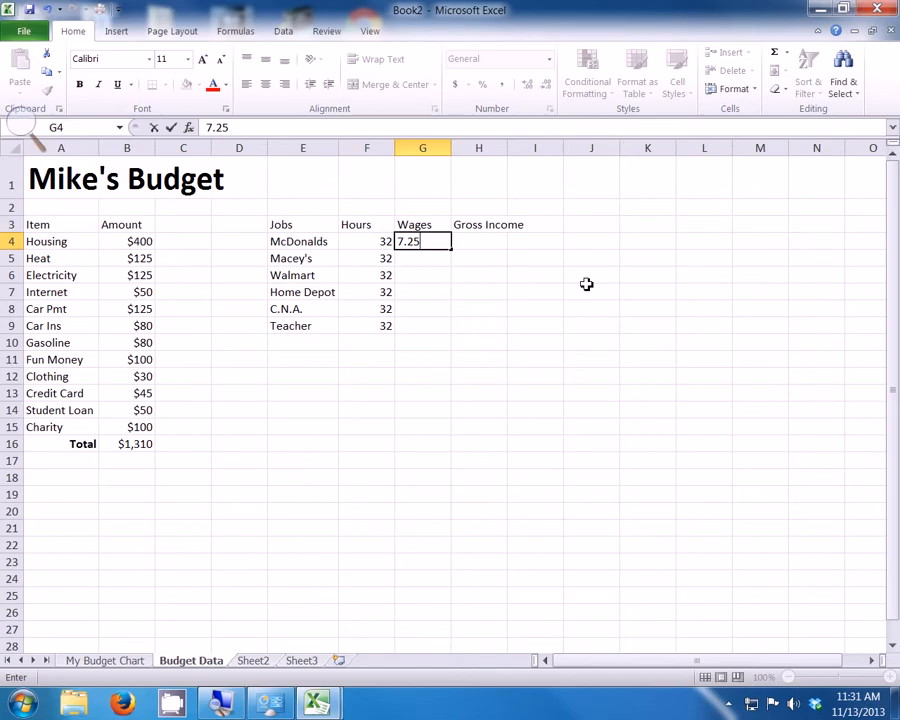
pyautogui.press('Return')
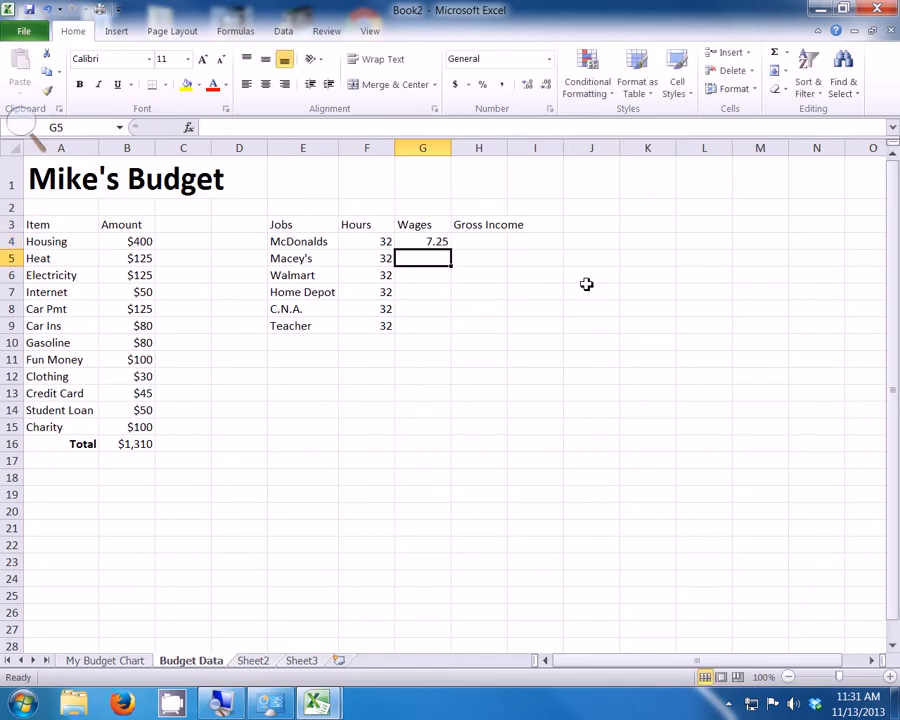
pyautogui.write('8.')
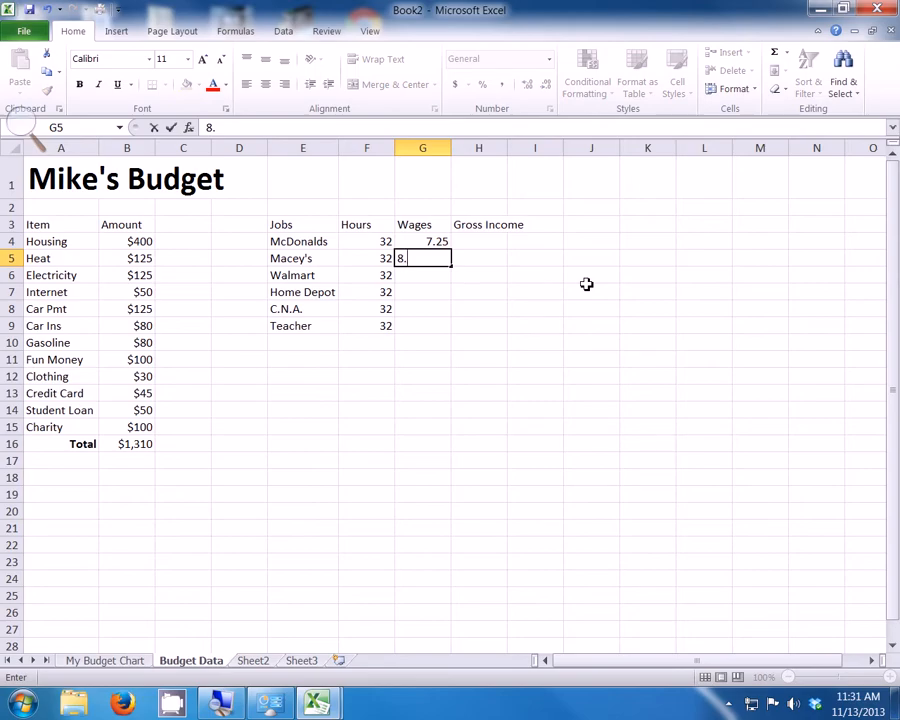
pyautogui.write('30')
pyautogui.press('Return')
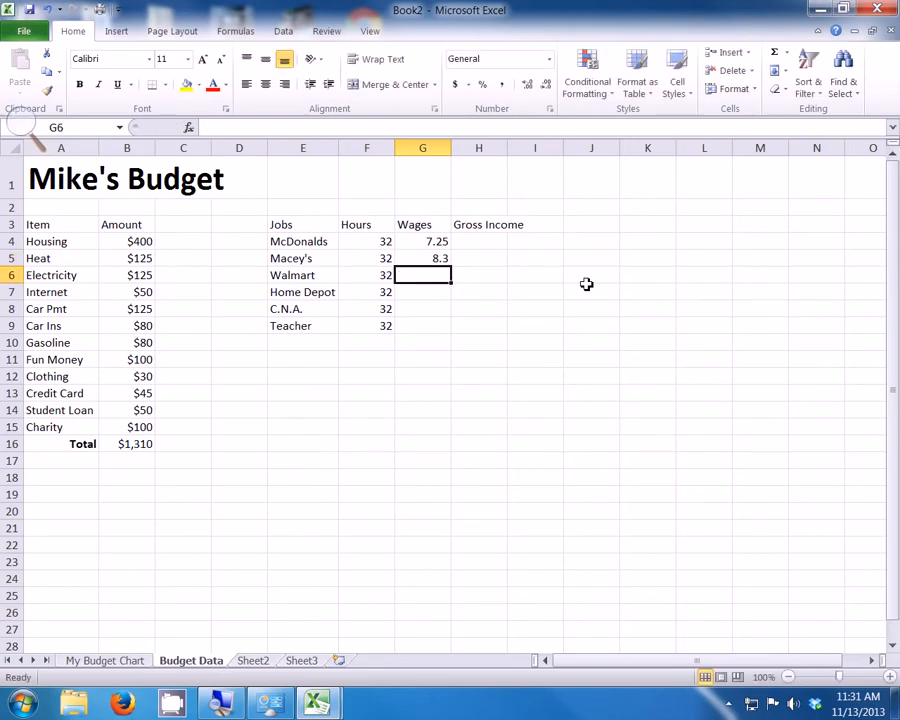
pyautogui.write('9')
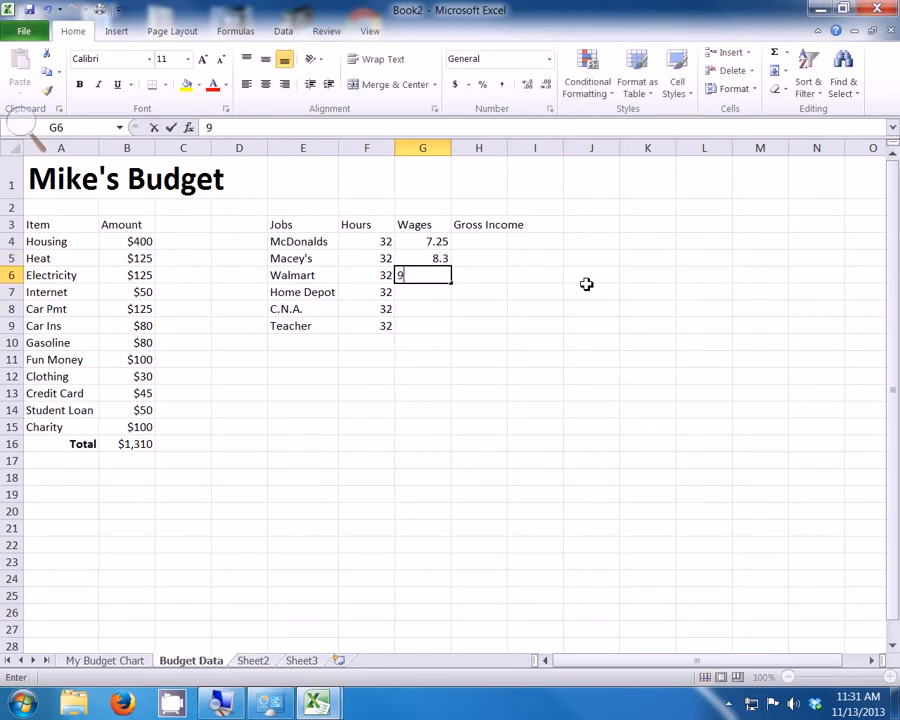
pyautogui.write('.123')
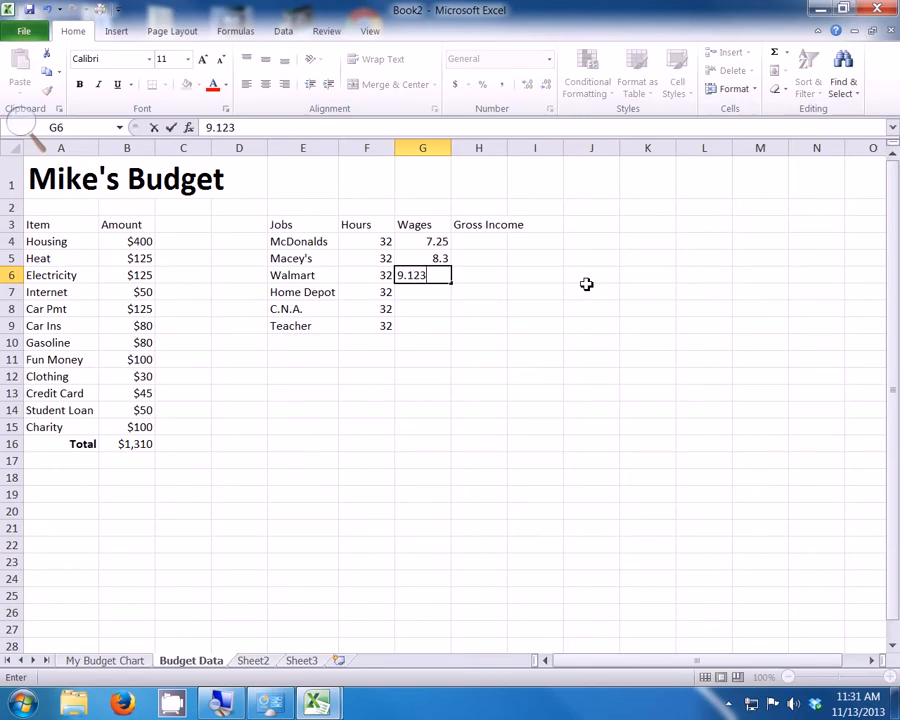
pyautogui.press('BackSpace')
pyautogui.press('BackSpace')
pyautogui.write('3')
pyautogui.press('Return')
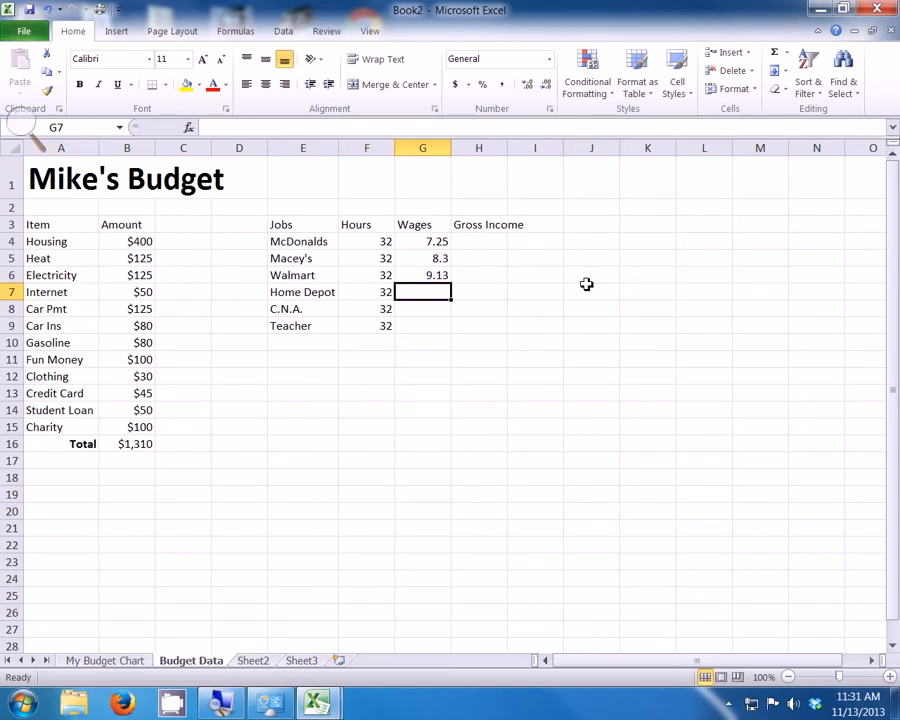
# - Enter the wages 10.79 for Home Depot, 11 for C.N.A. and 16.00 for Teacher in cells G7 to G9
pyautogui.write('10.79')
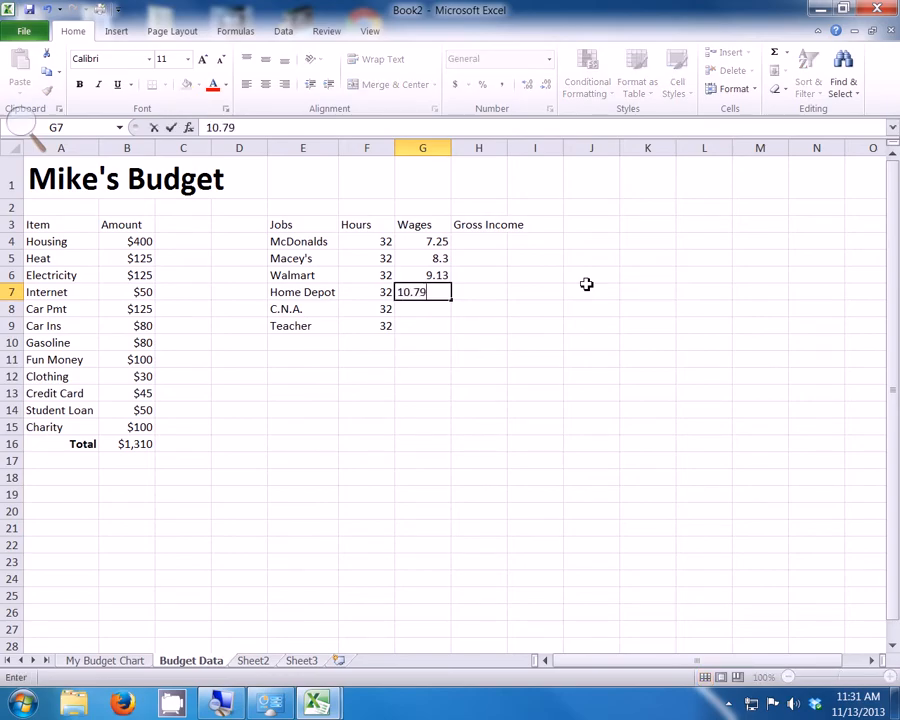
pyautogui.press('Return')
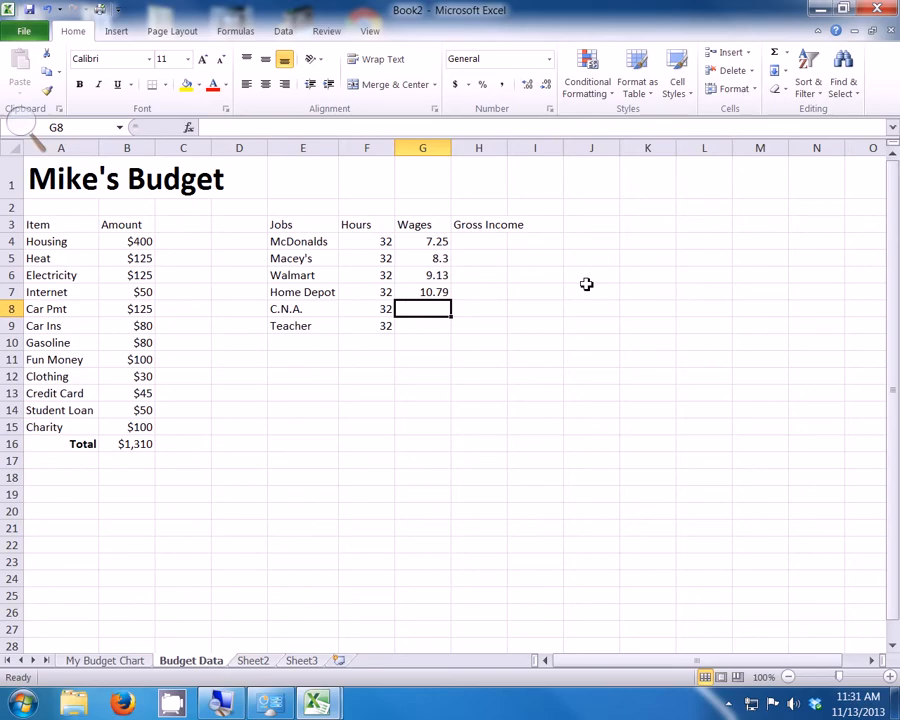
pyautogui.write('11')
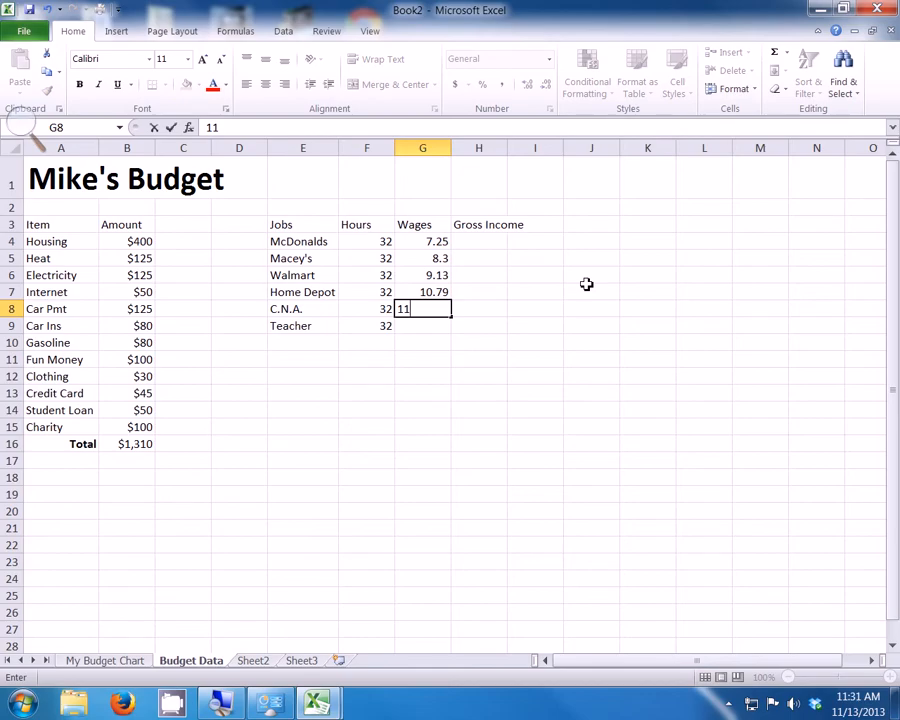
pyautogui.press('Return')
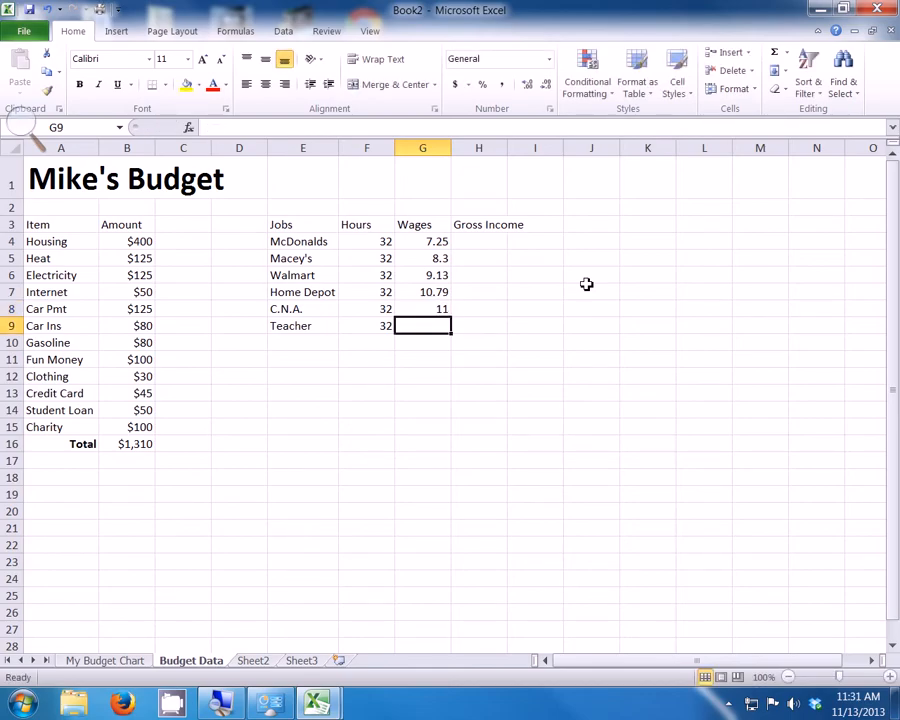
pyautogui.write('16.00')
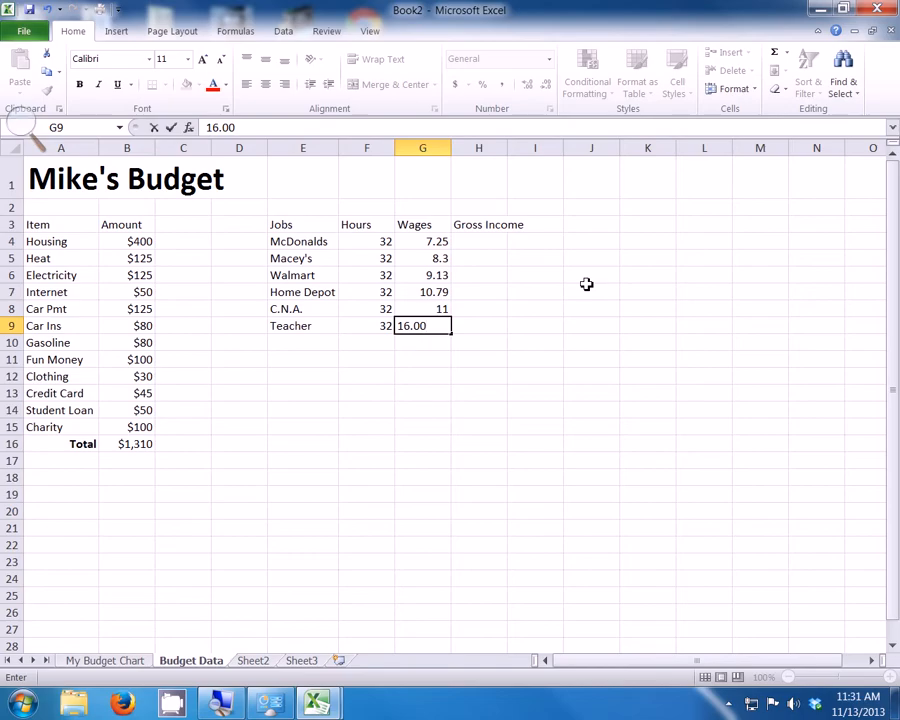
pyautogui.press('Tab')
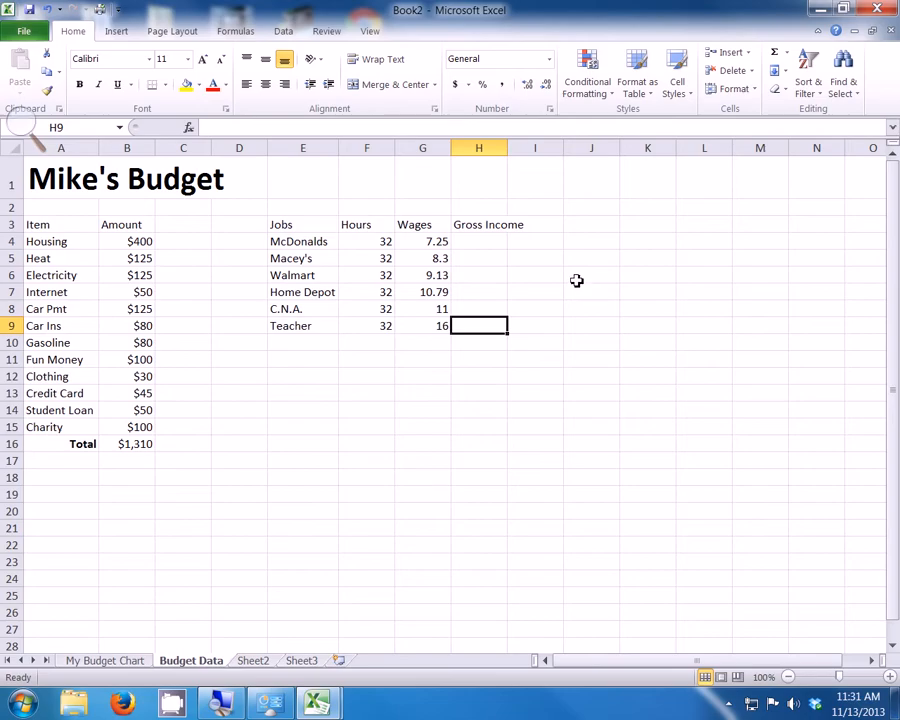
# - Enter the gross-income formula =F4*G4*4 for McDonalds in cell H4
pyautogui.click(485, 245)
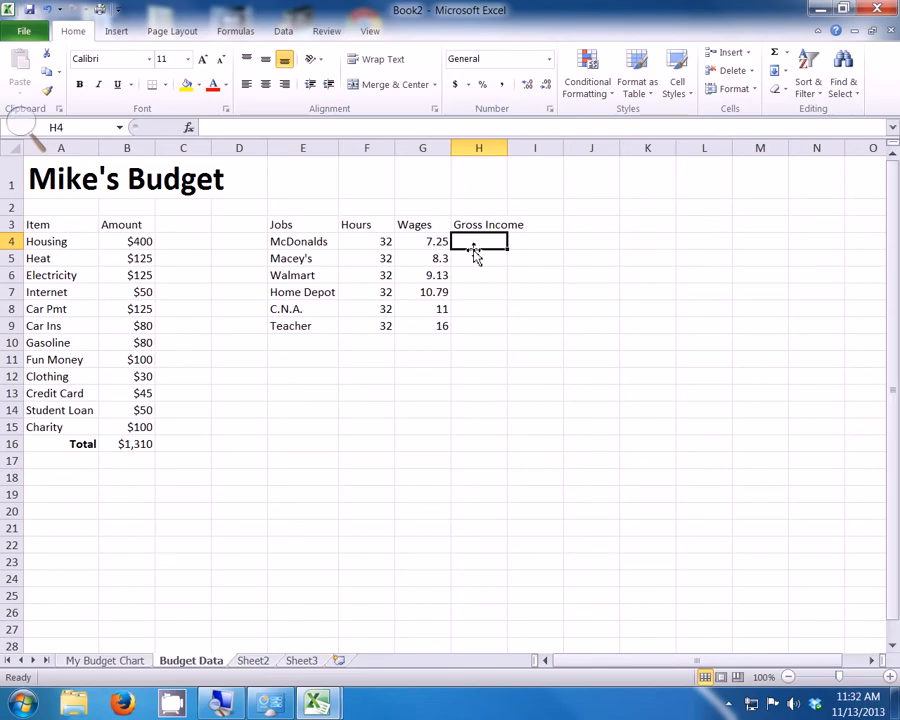
pyautogui.click(218, 127)
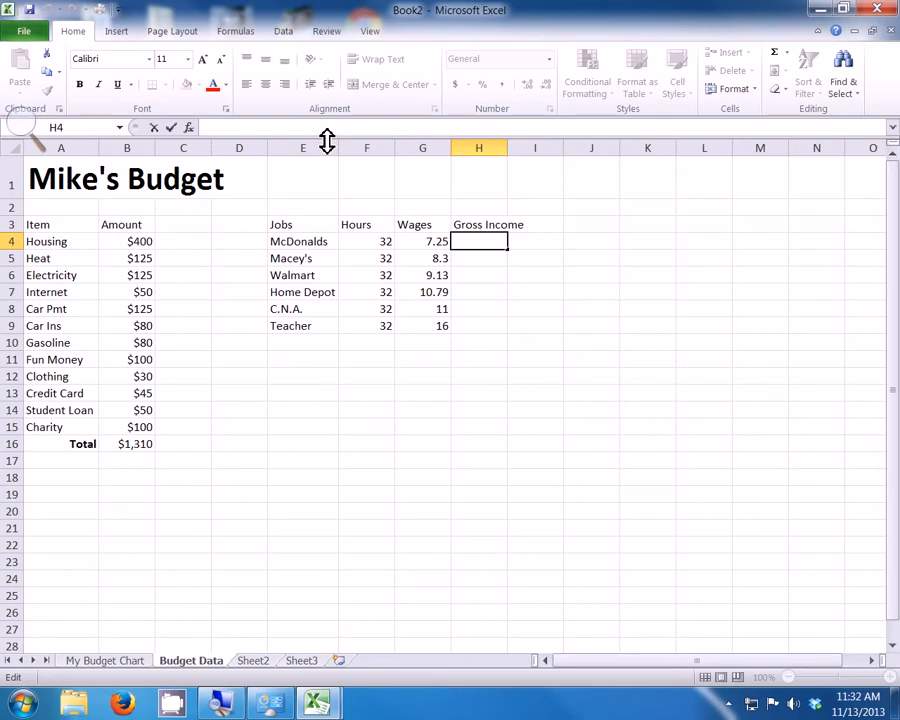
pyautogui.write('=')
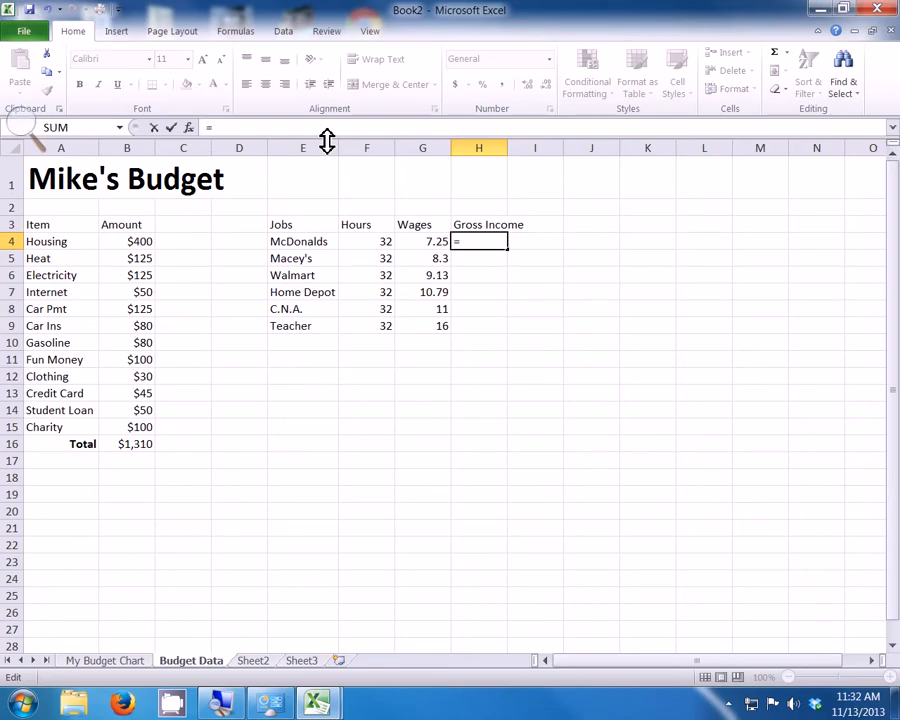
pyautogui.write('f')
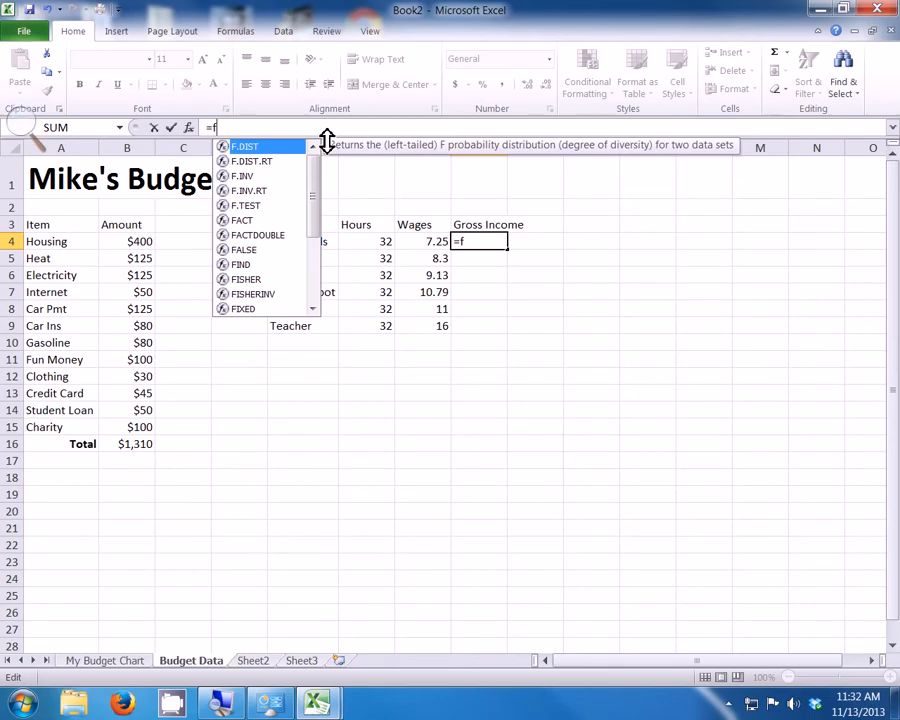
pyautogui.write('4')
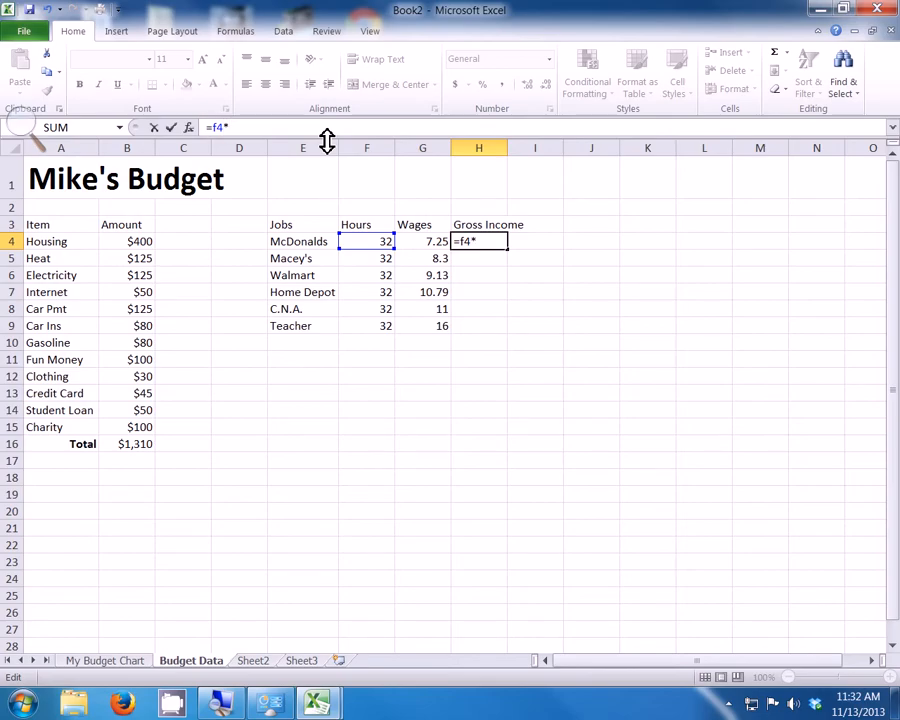
pyautogui.write('*g')
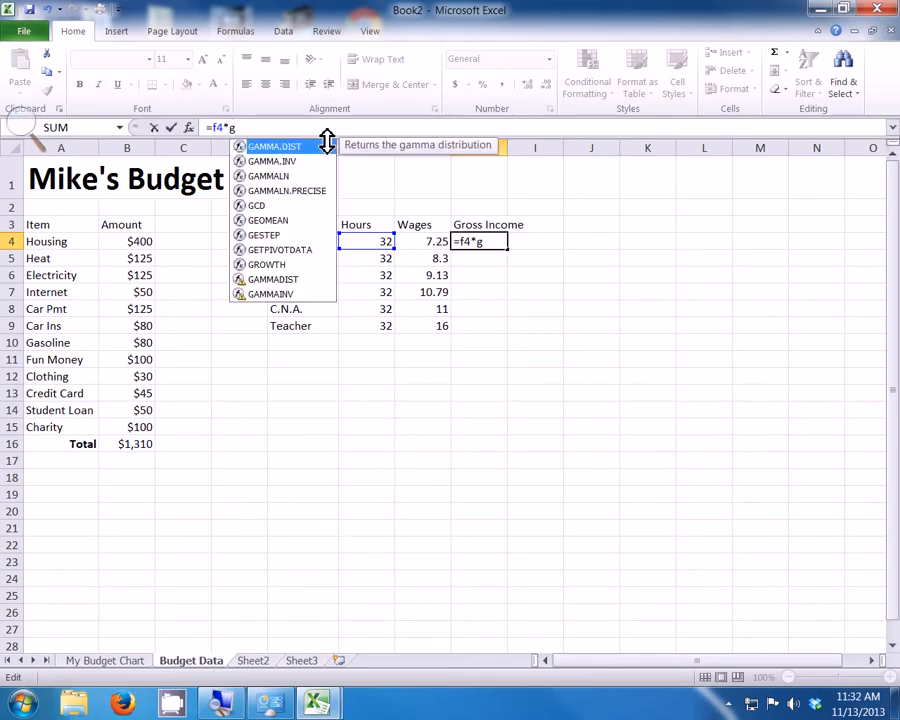
pyautogui.write('4*4')
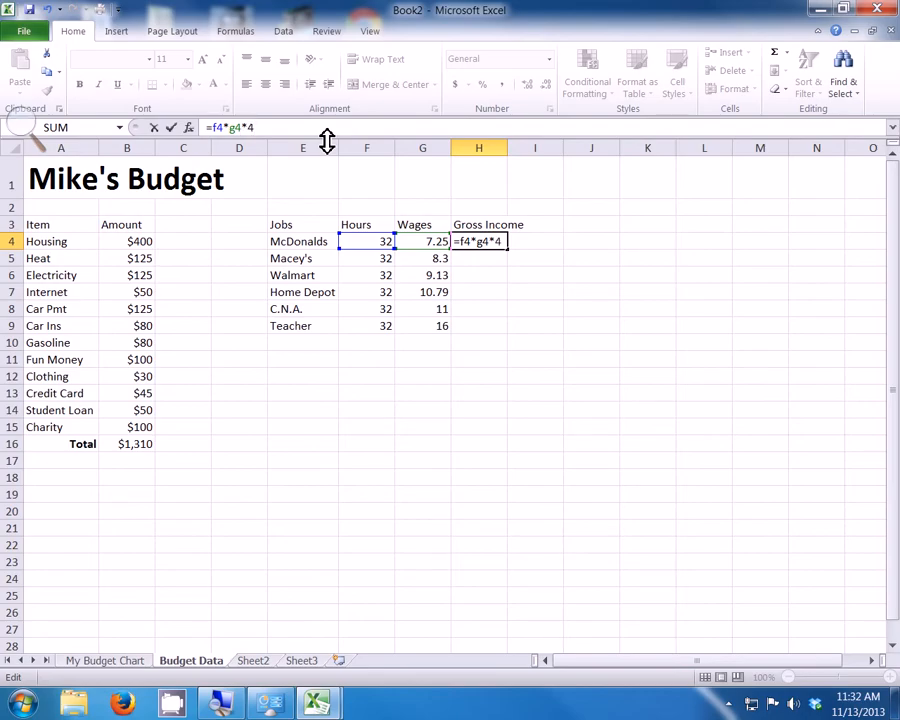
pyautogui.write('*4')
pyautogui.press('Return')
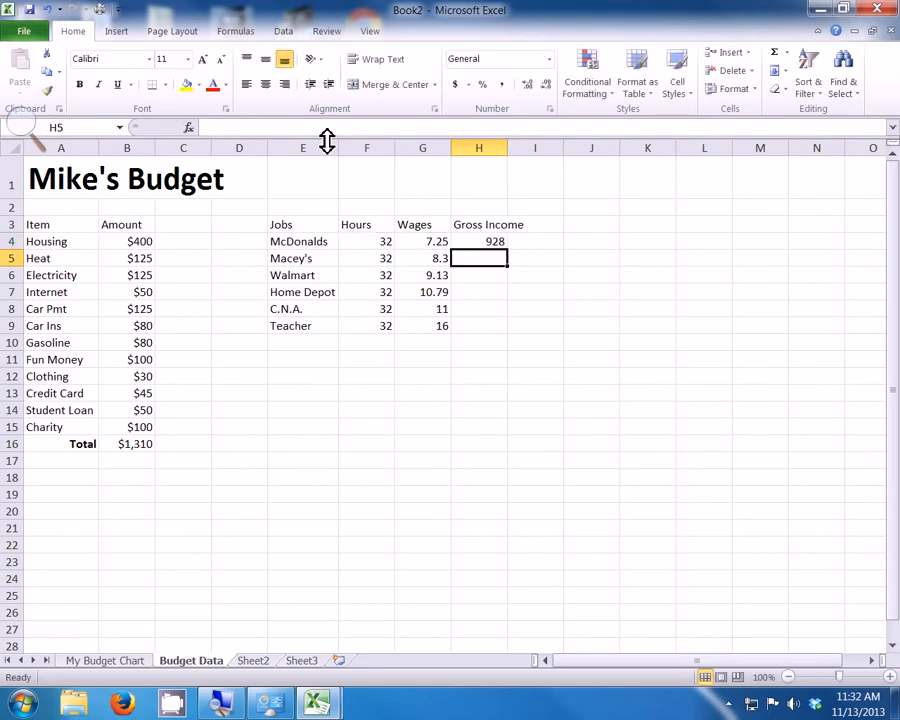
# - Fill the formula in H4 down to H9 and check the cell references of the copy in H5
pyautogui.press('Up')
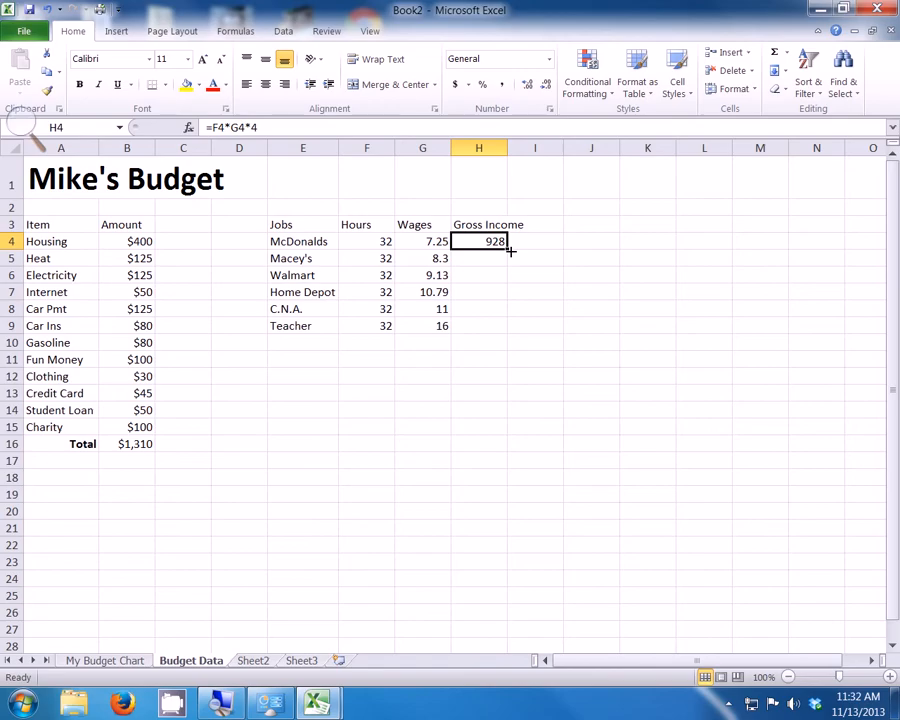
pyautogui.moveTo(510, 252); pyautogui.dragTo(512, 328)
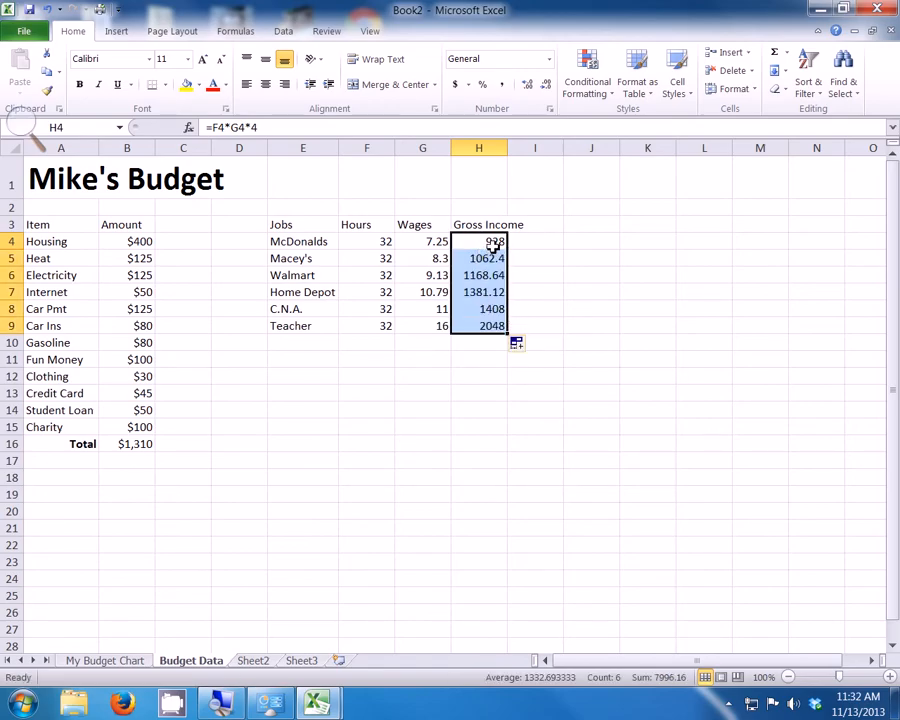
pyautogui.click(490, 258)
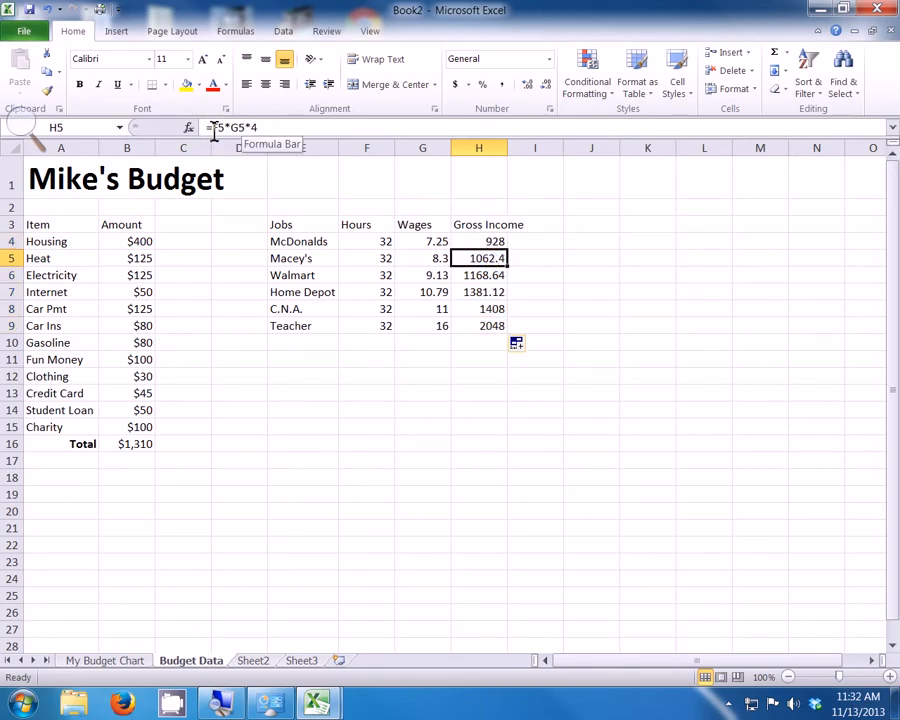
pyautogui.click(255, 132)
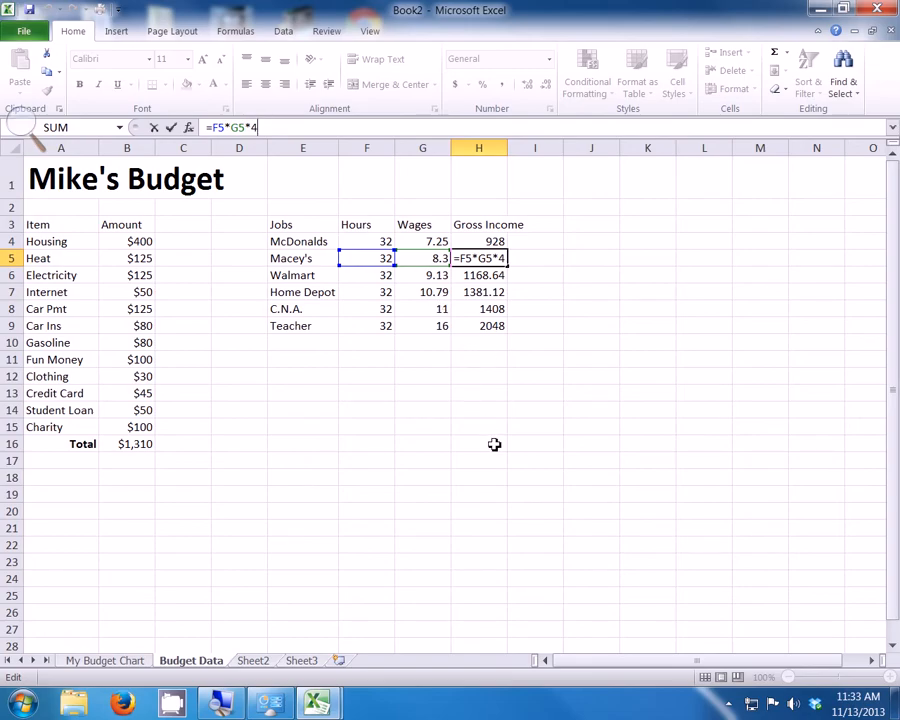
pyautogui.press('Return')
# - Add a Less Than conditional formatting rule to H4 comparing with =$B$16, using Light Red Fill with Dark Red Text
pyautogui.press('Up')
pyautogui.press('Up')
pyautogui.press('Up')
pyautogui.press('Down')
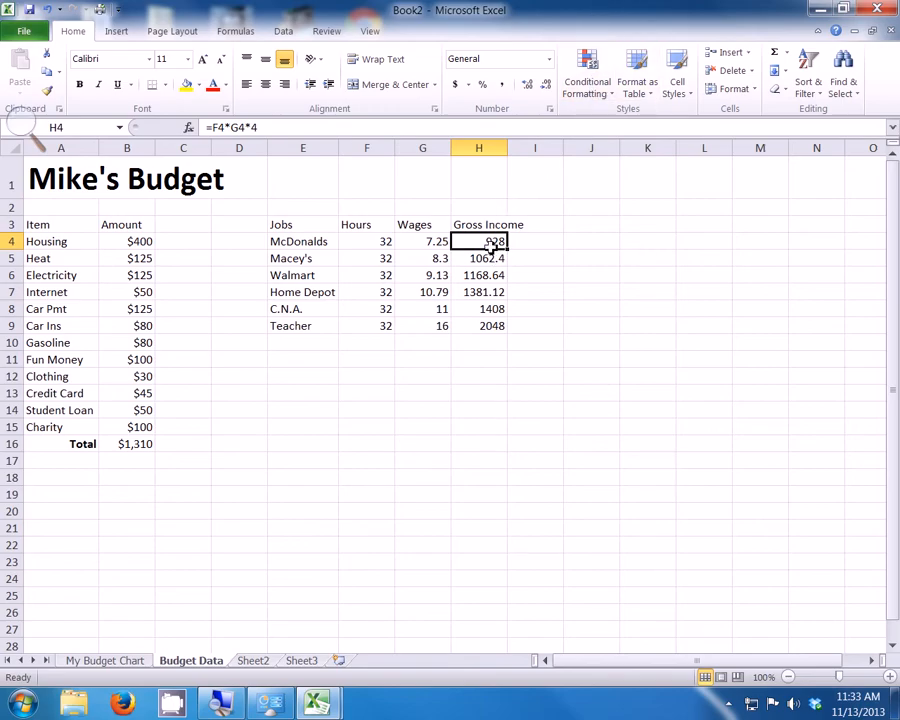
pyautogui.click(587, 70)
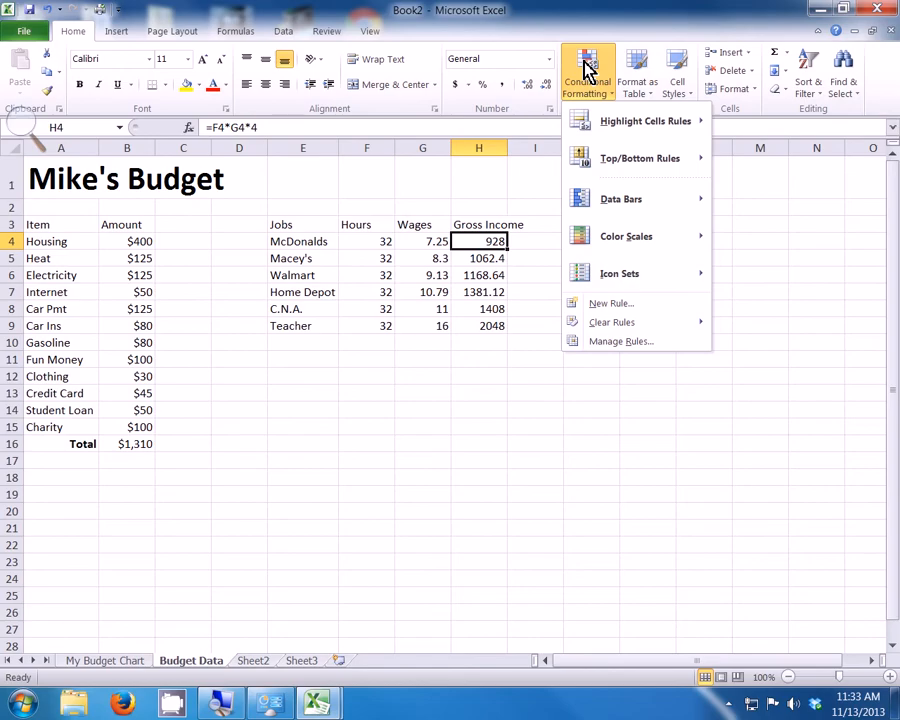
pyautogui.moveTo(614, 127)
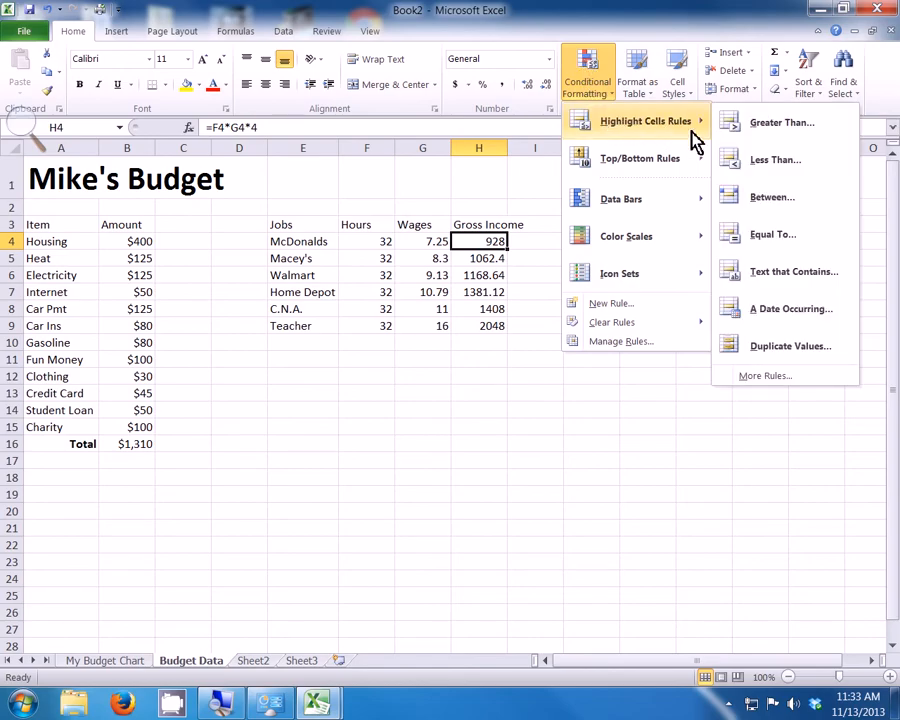
pyautogui.click(757, 166)
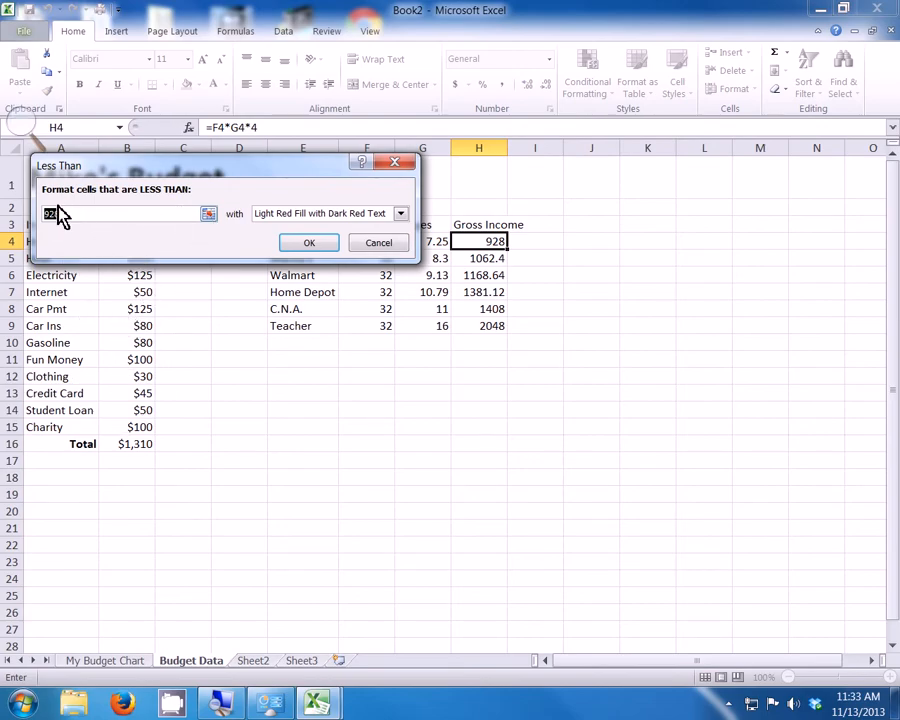
pyautogui.click(143, 449)
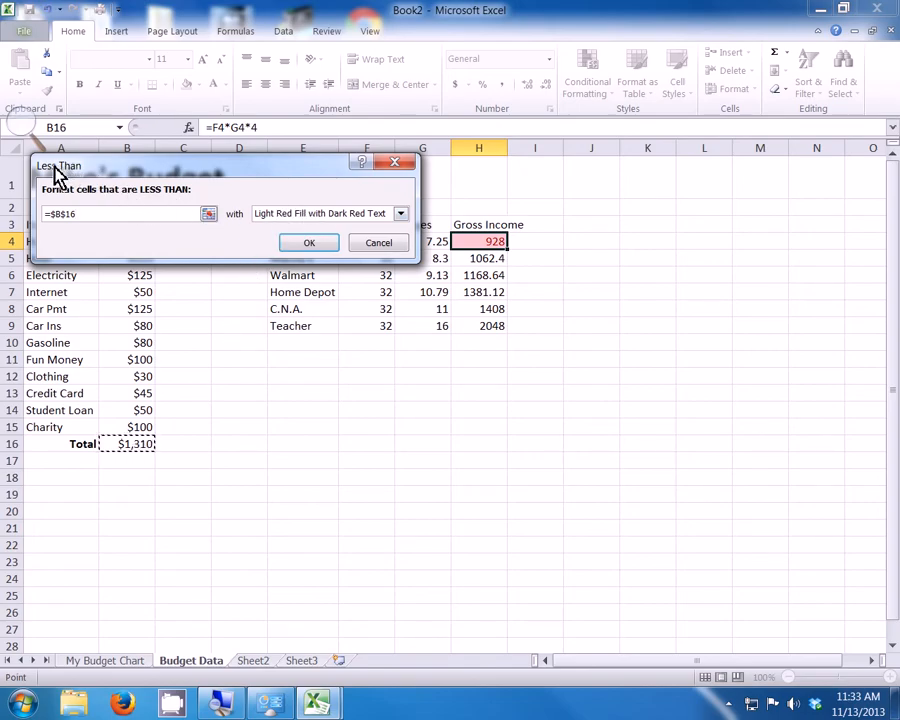
pyautogui.click(303, 245)
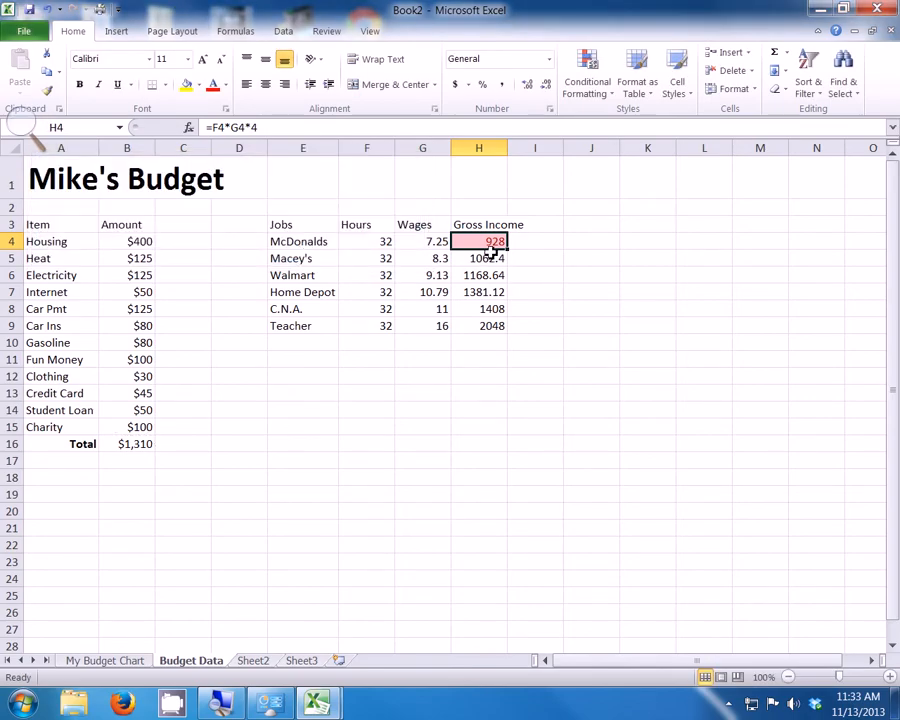
# - Add a Greater Than conditional formatting rule to H4 comparing with =$B$16, using Light Red Fill with Dark Red Text
pyautogui.click(588, 78)
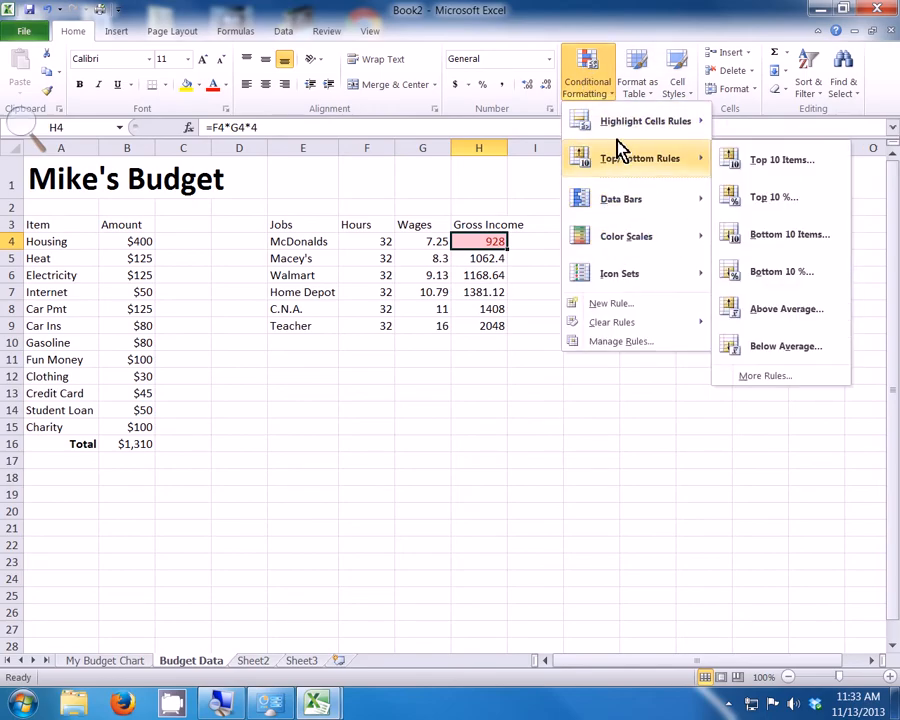
pyautogui.moveTo(620, 130)
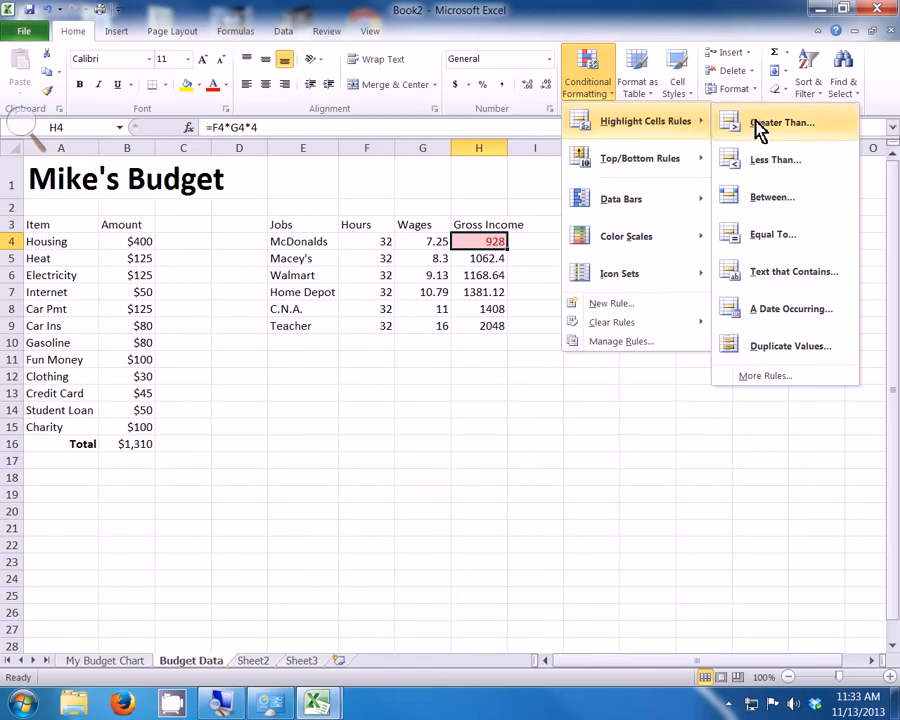
pyautogui.click(780, 123)
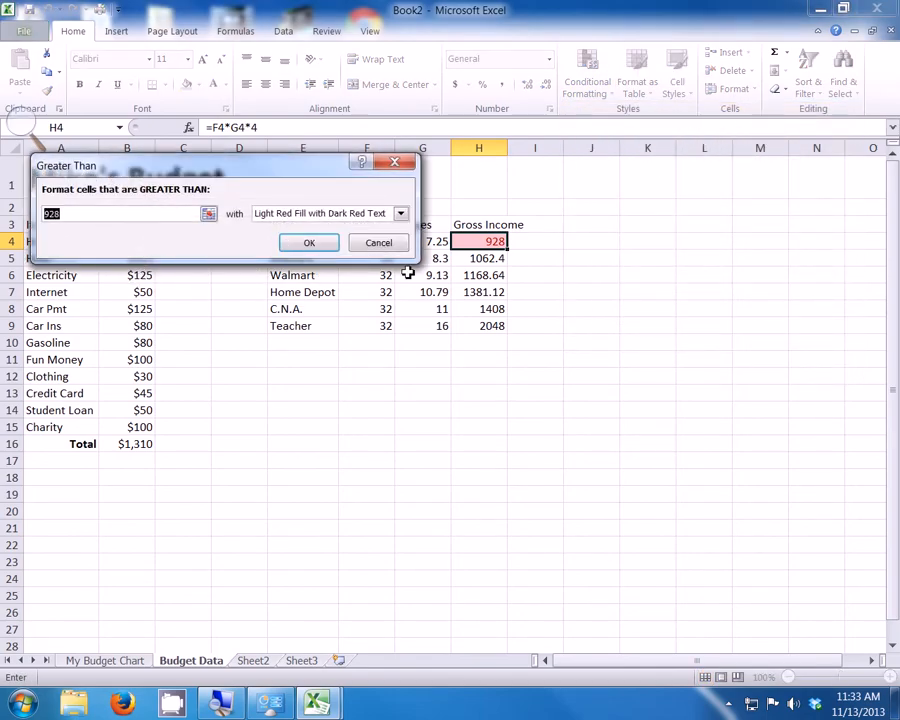
pyautogui.click(134, 447)
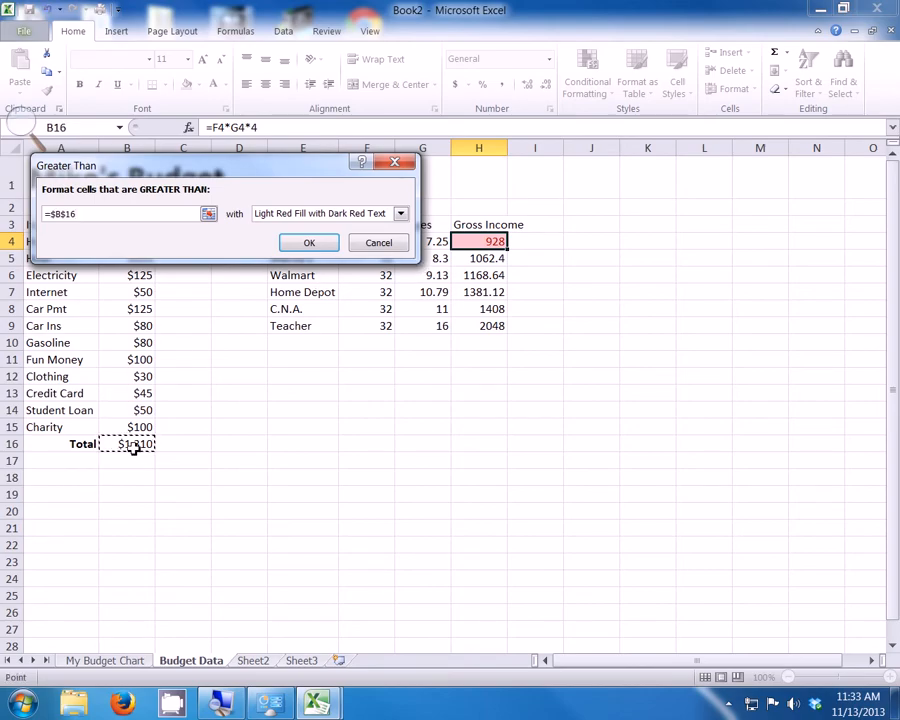
pyautogui.click(310, 249)
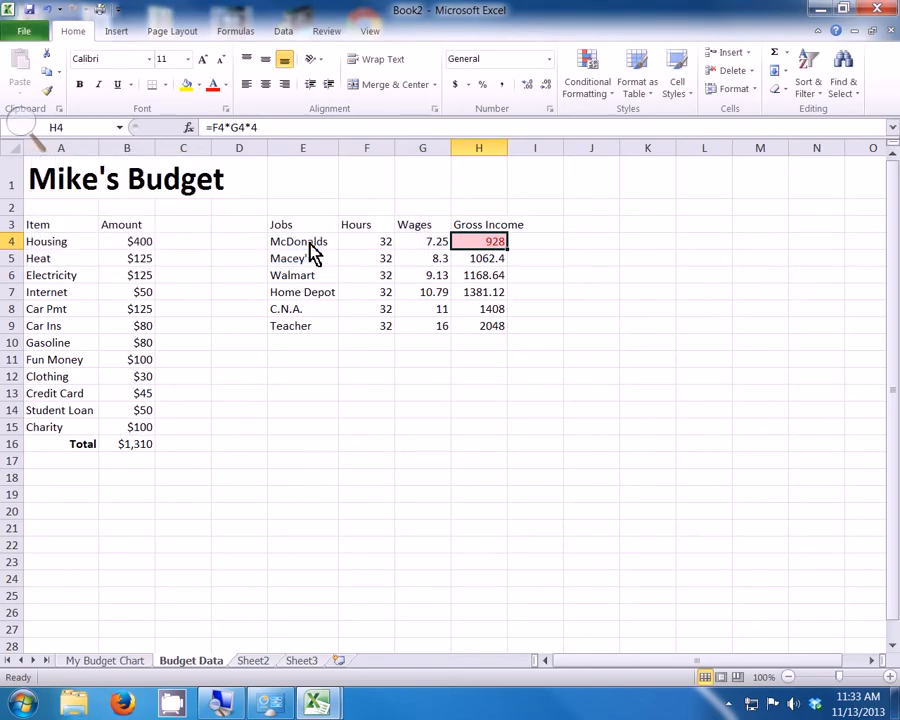
# - Add a Greater Than conditional formatting rule to H4 comparing with =$B$16, using Green Fill with Dark Green Text
pyautogui.click(580, 82)
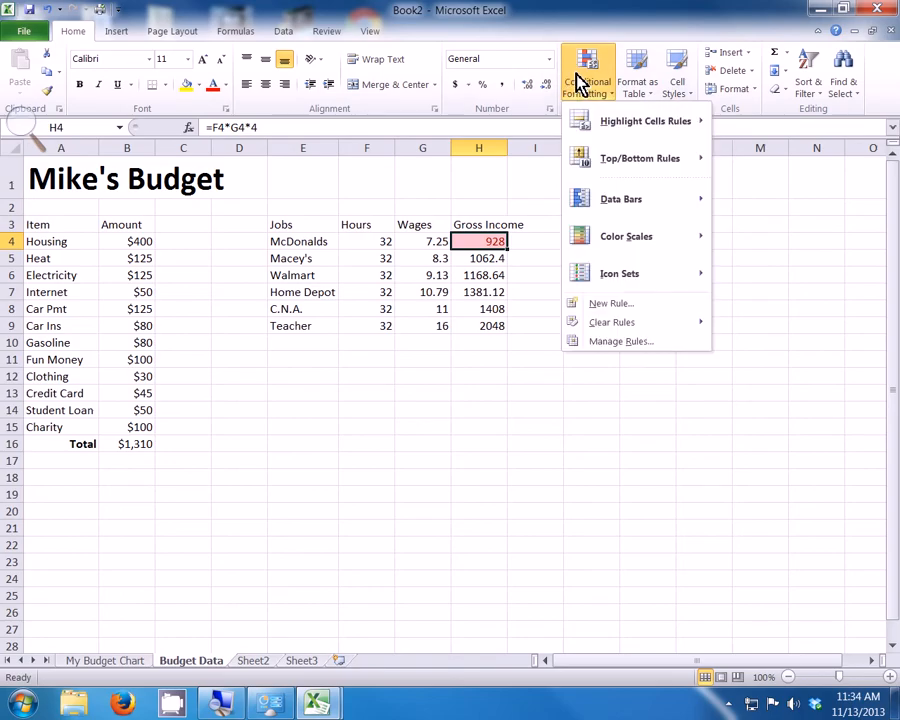
pyautogui.moveTo(643, 131)
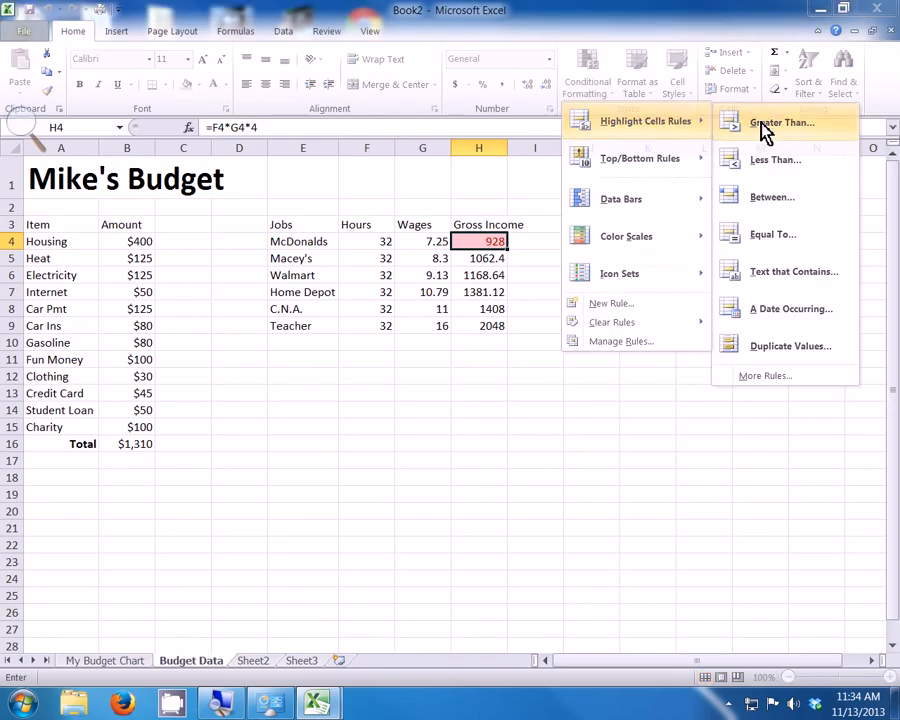
pyautogui.click(763, 133)
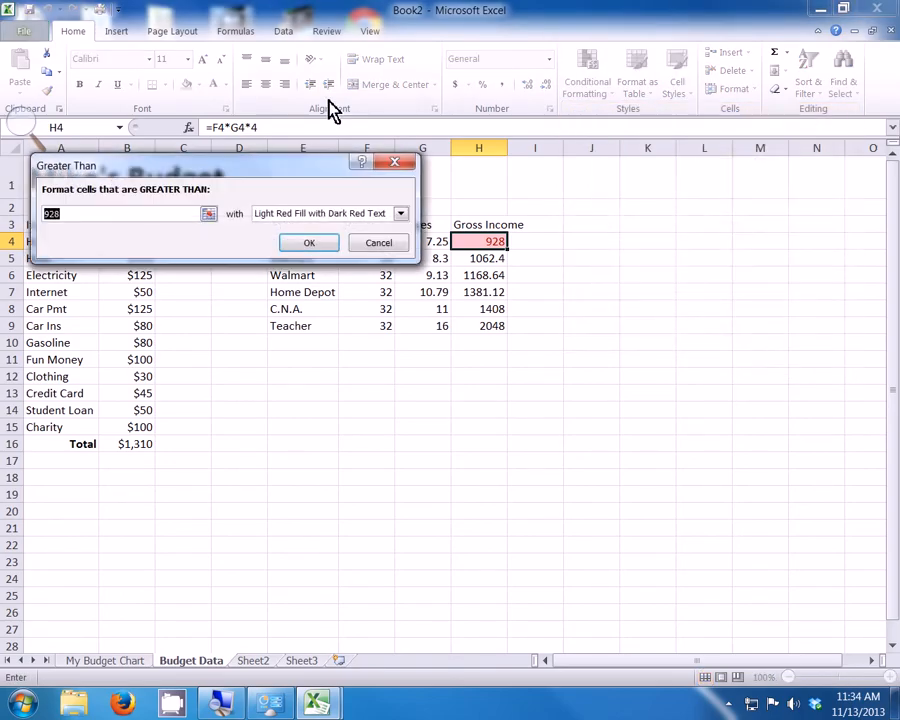
pyautogui.click(143, 447)
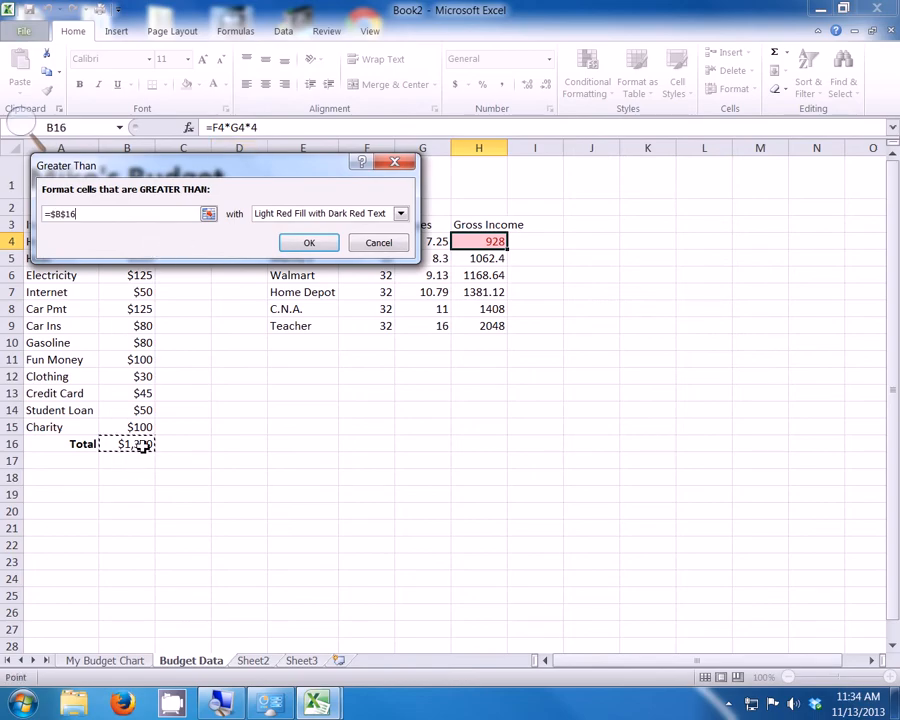
pyautogui.click(400, 213)
pyautogui.click(368, 251)
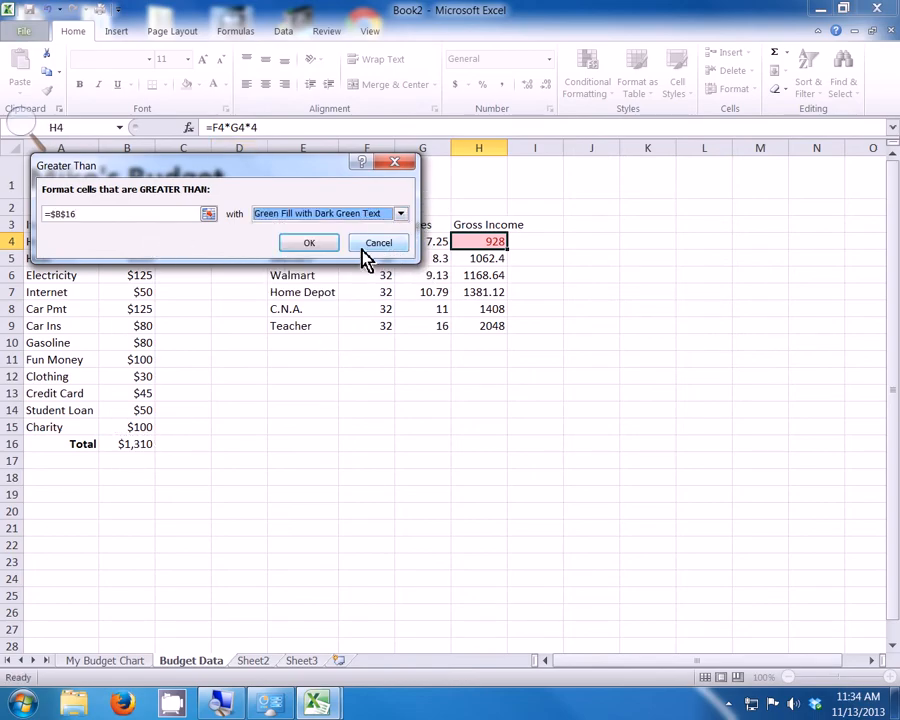
pyautogui.click(309, 246)
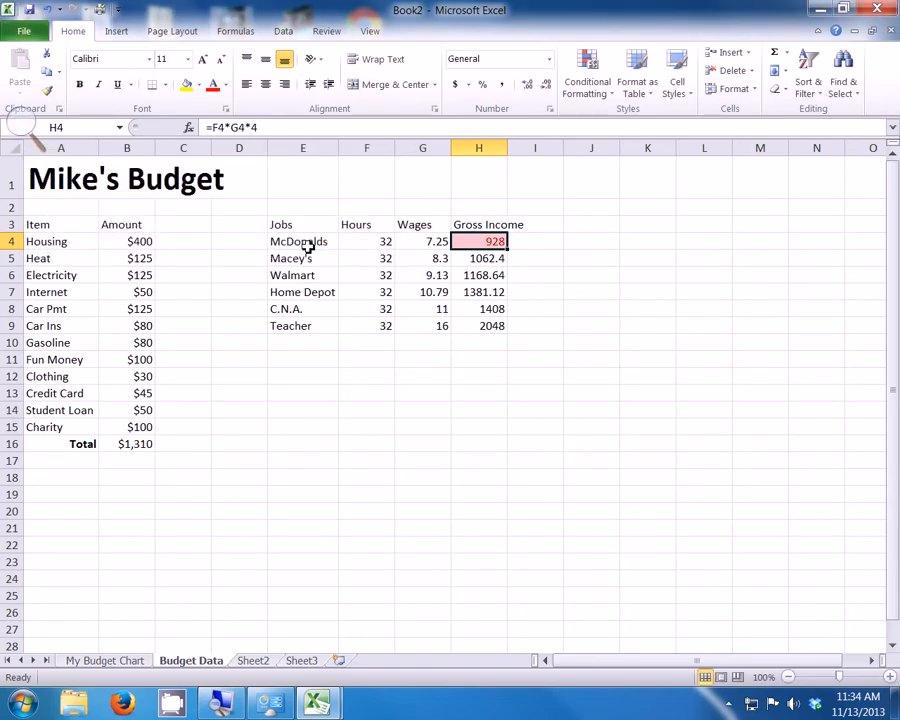
# - Copy the formatting of H4 to the other gross incomes in H5 to H9 with Format Painter
pyautogui.click(48, 91)
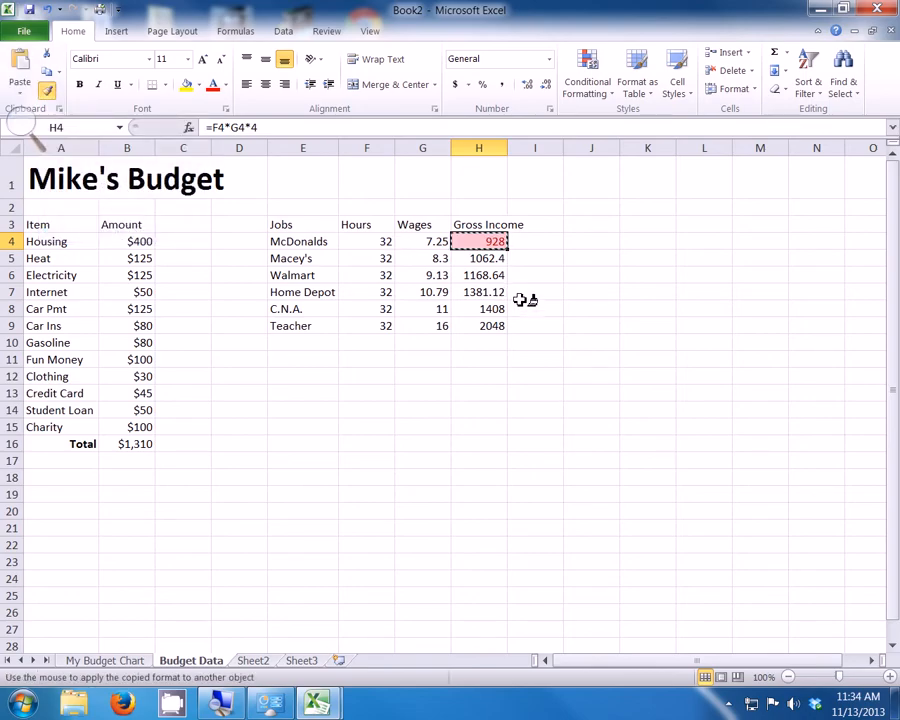
pyautogui.moveTo(487, 258); pyautogui.dragTo(492, 328)
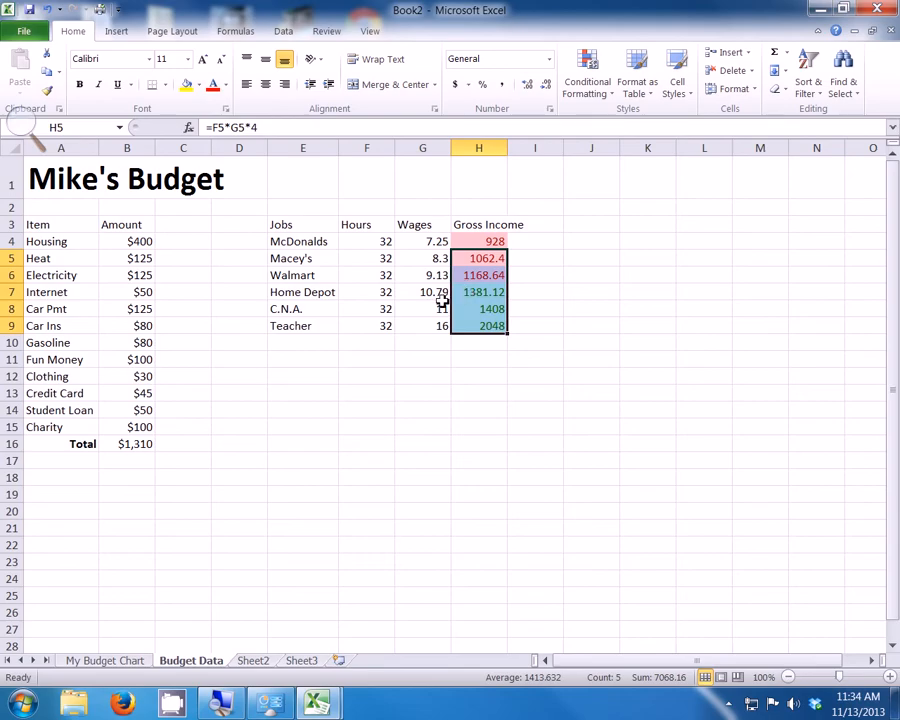
pyautogui.click(484, 372)
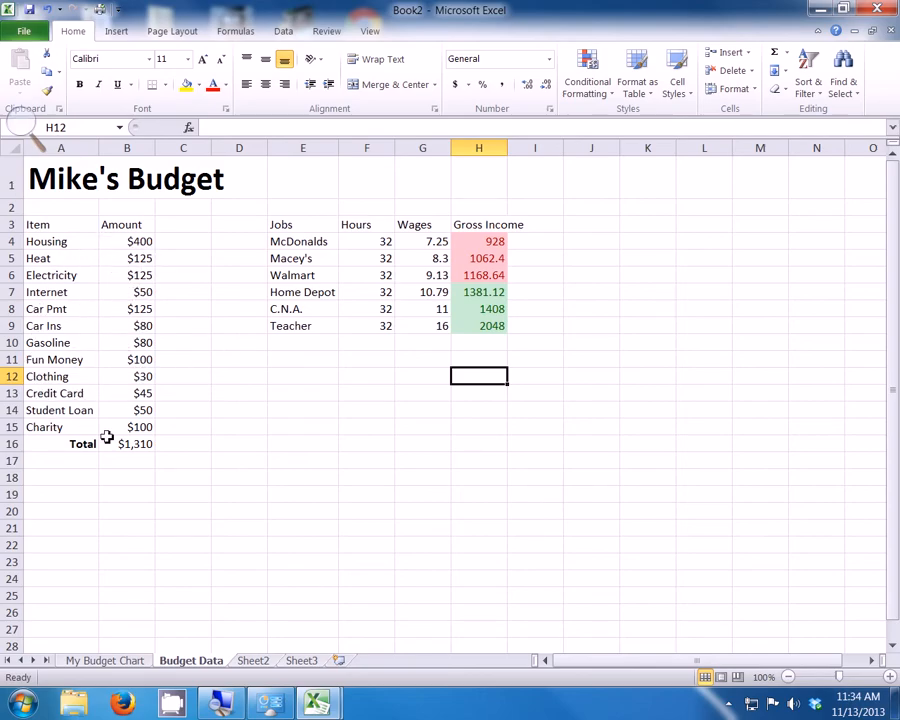
# - Review the job, hours, wages and gross income cells in the McDonalds and Macey's rows
pyautogui.click(306, 244)
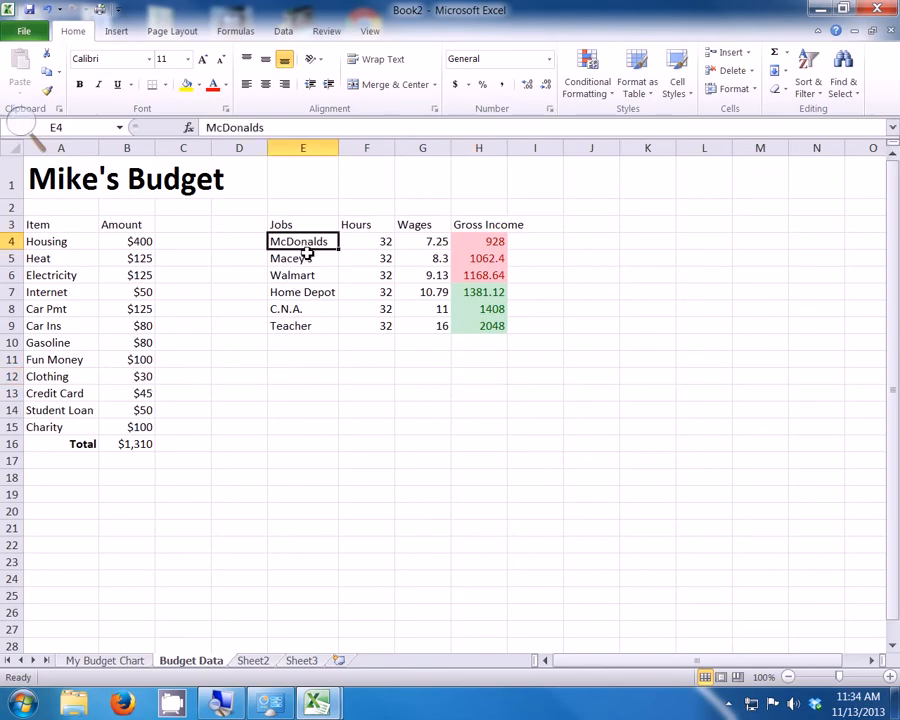
pyautogui.click(311, 259)
pyautogui.click(378, 246)
pyautogui.click(381, 259)
pyautogui.click(423, 244)
pyautogui.click(427, 260)
pyautogui.click(488, 241)
pyautogui.click(488, 257)
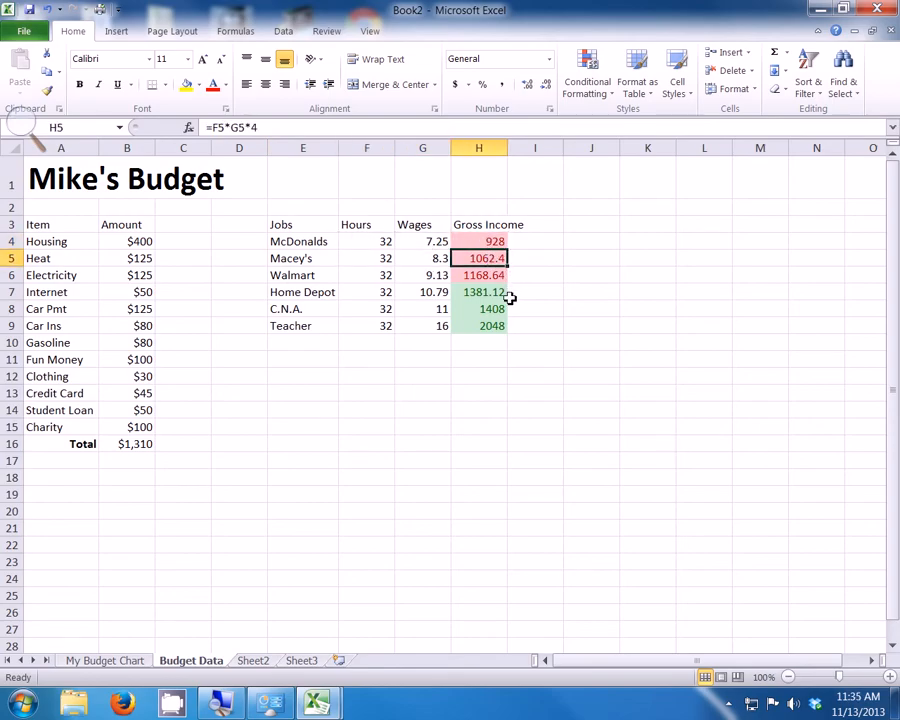
pyautogui.click(489, 378)
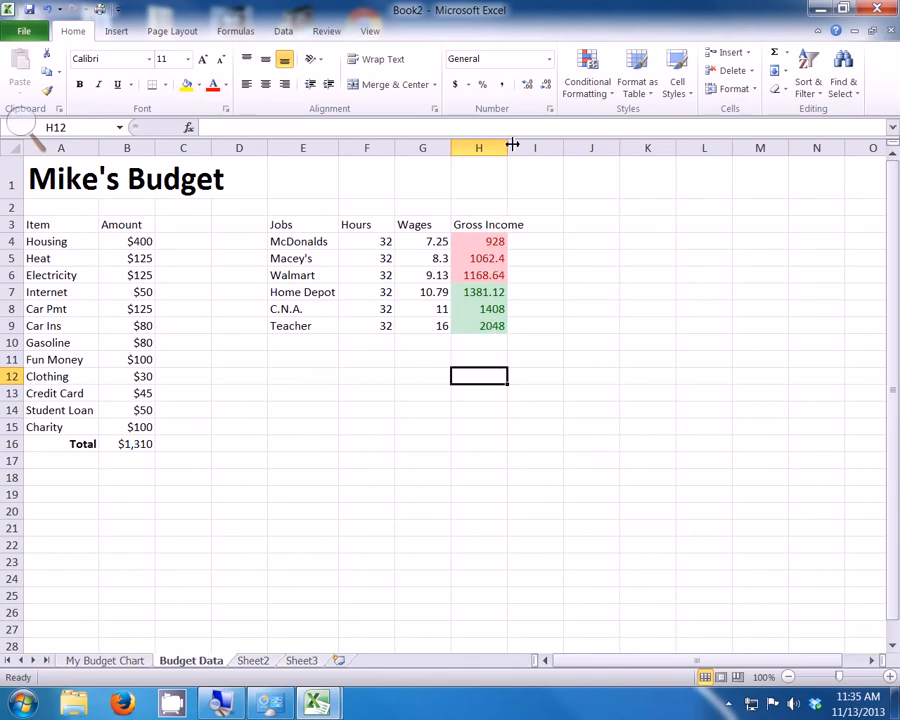
# - Enter the formula =H4+H5 in H12 to add the McDonalds and Macey's gross incomes
pyautogui.click(488, 246)
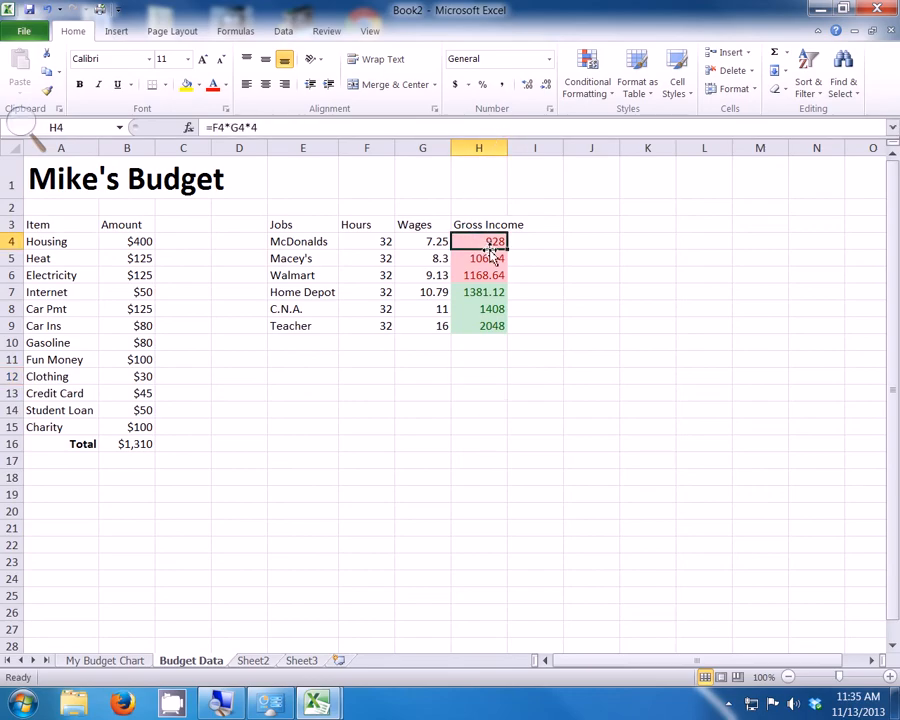
pyautogui.click(480, 372)
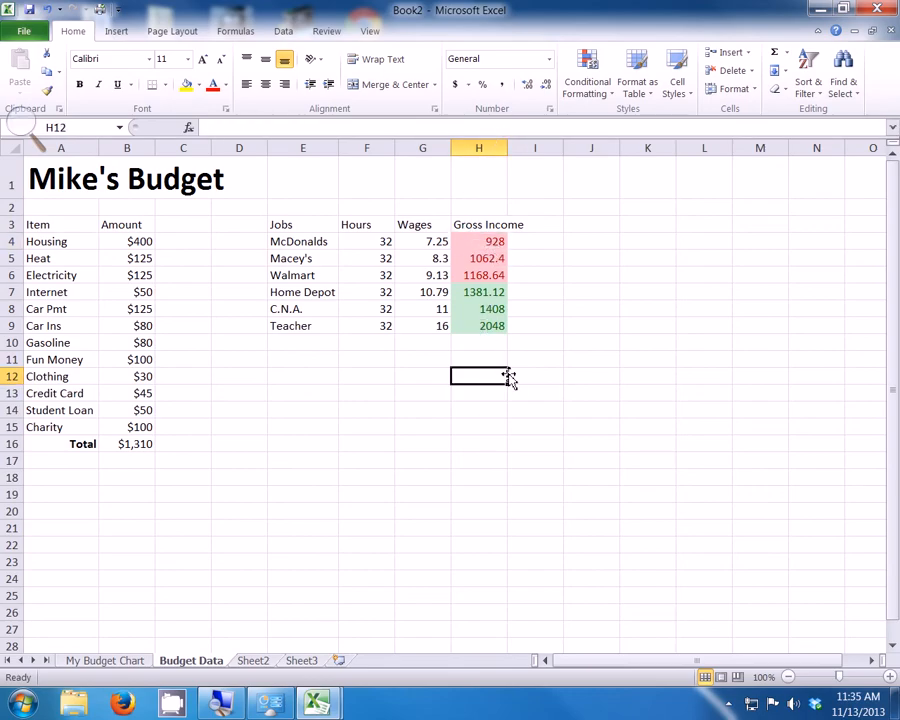
pyautogui.write('=h')
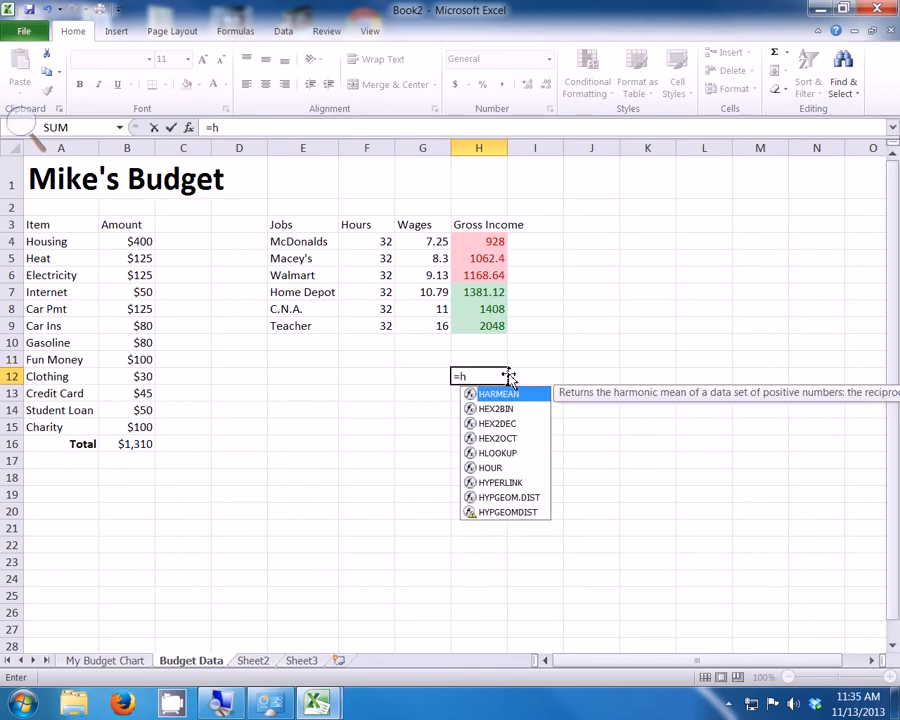
pyautogui.write('4+')
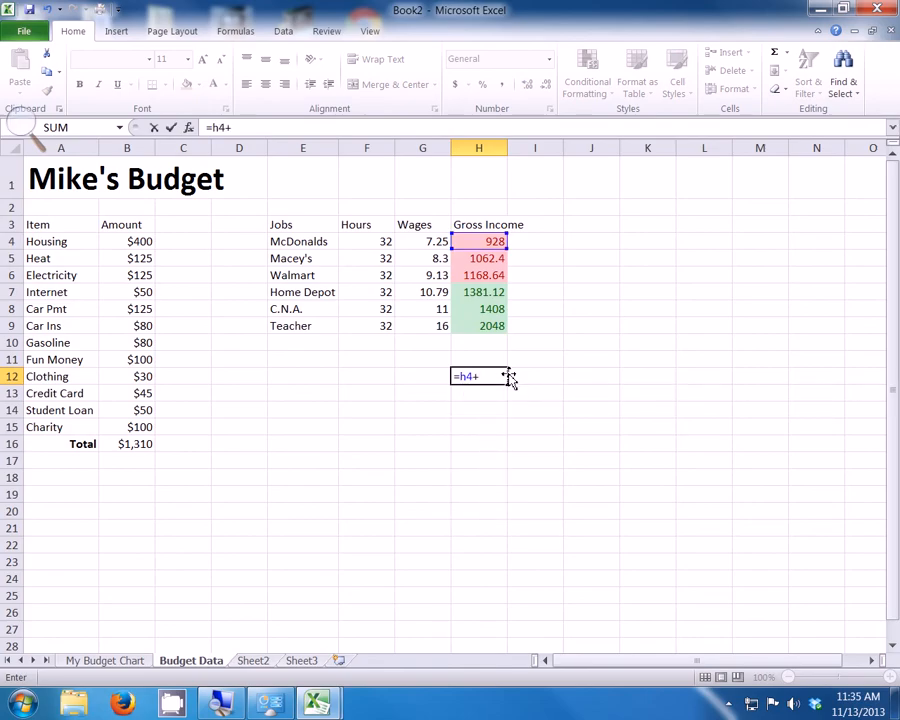
pyautogui.write('h')
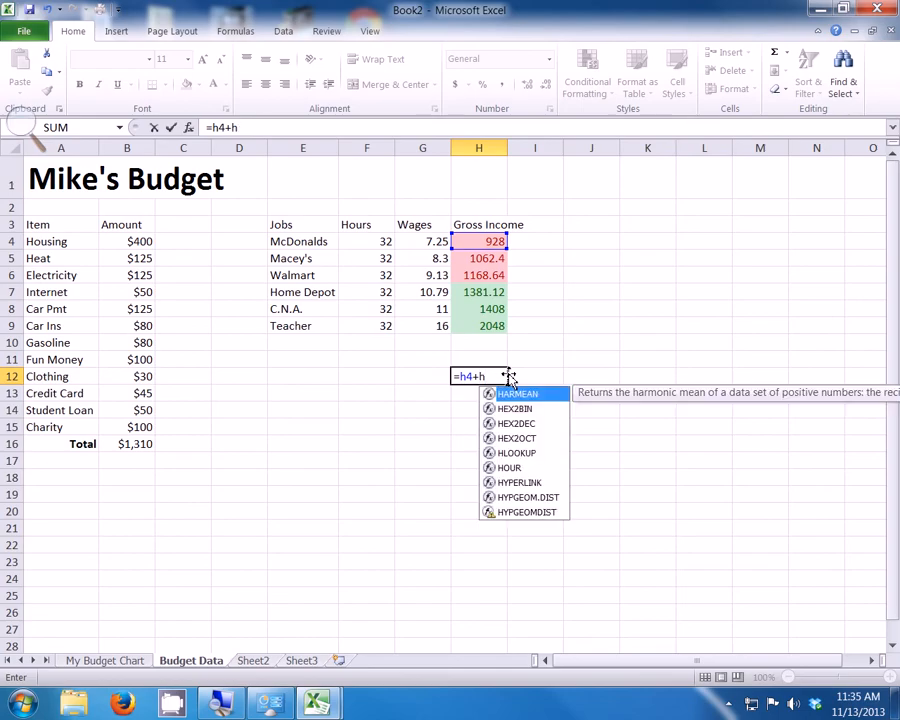
pyautogui.write('5')
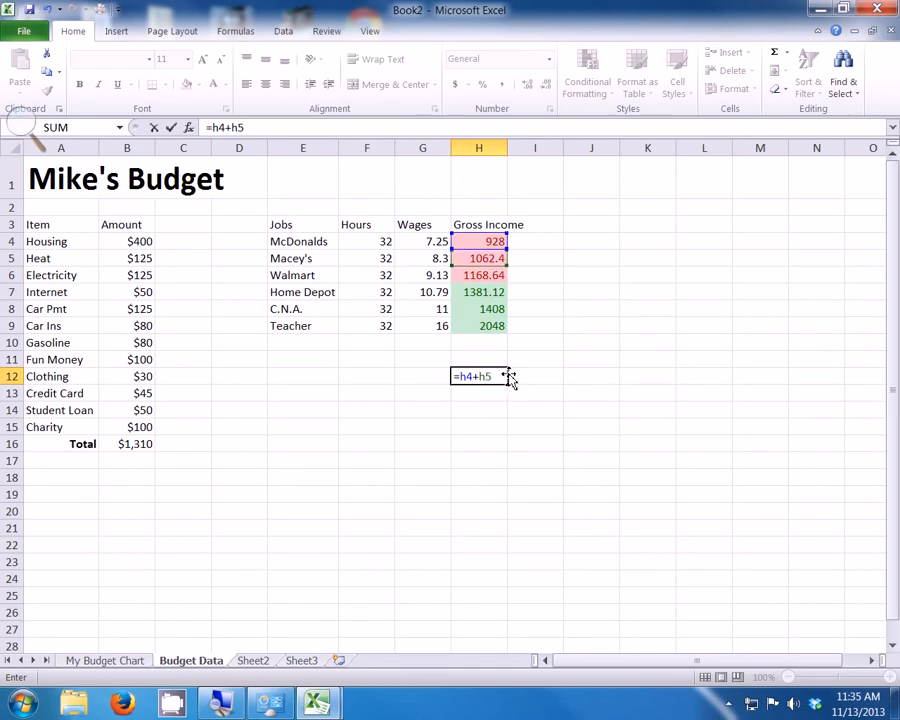
# - Enter the label "Both Parents" in G12 and align it to the right
pyautogui.click(421, 379)
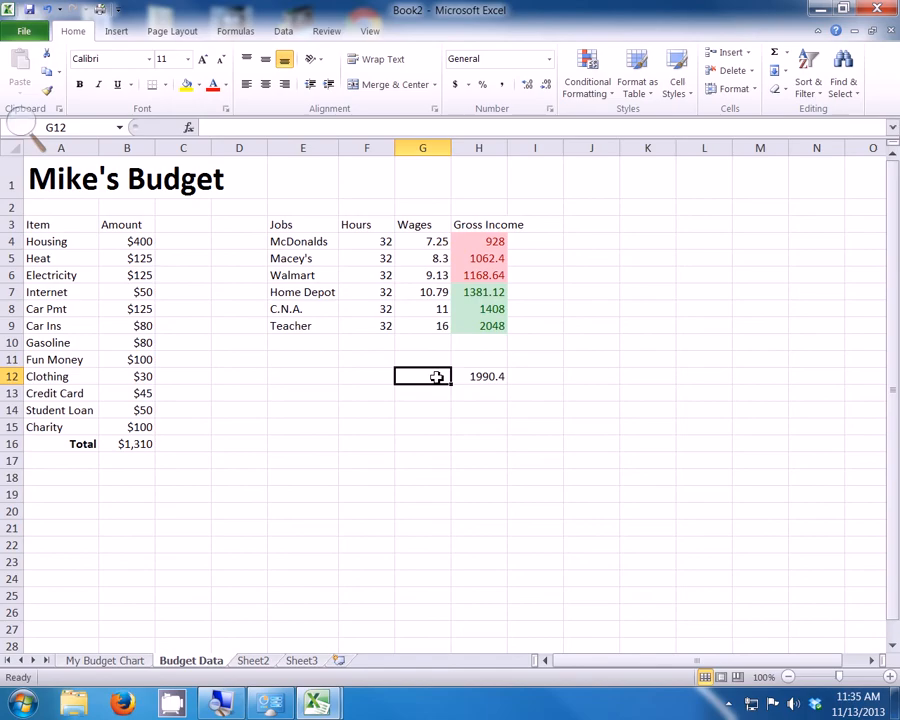
pyautogui.write('Both')
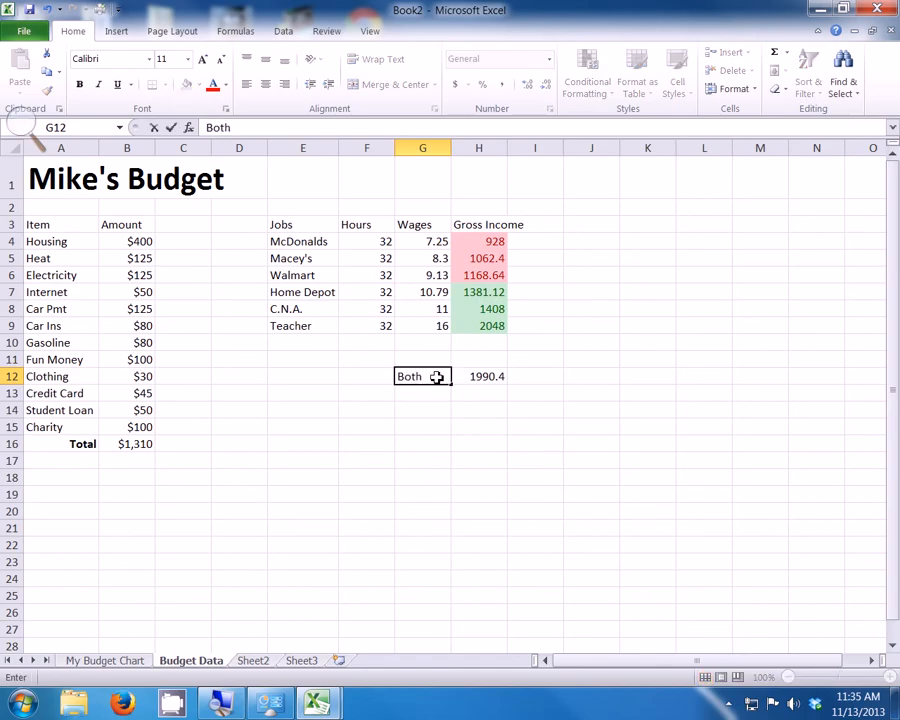
pyautogui.write(' Parents')
pyautogui.press('Return')
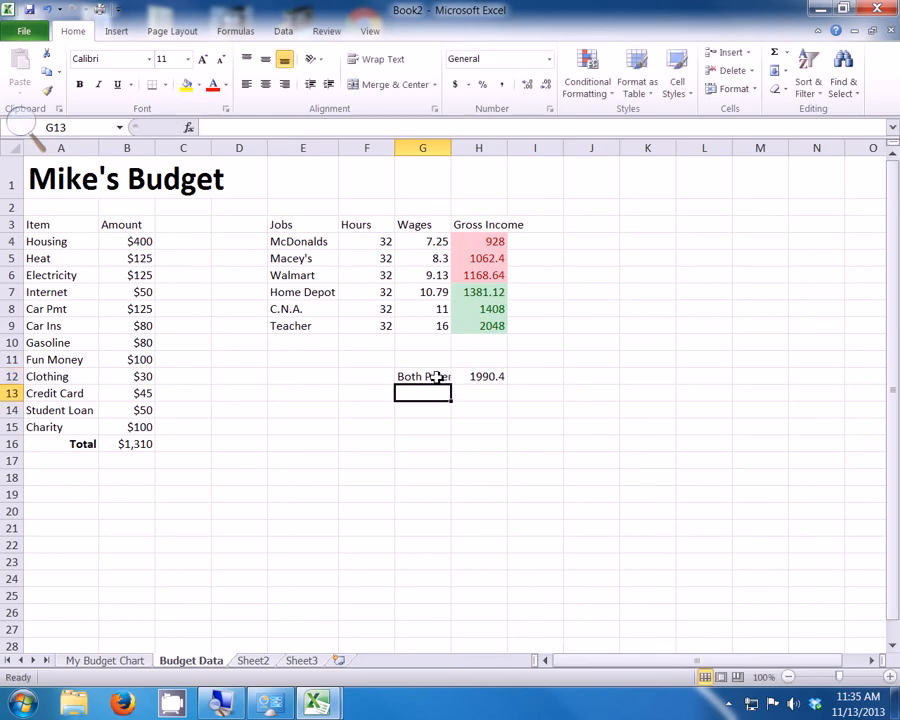
pyautogui.click(437, 376)
pyautogui.click(286, 86)
# - Copy the conditional formatting of H4 to the combined income in H12 with Format Painter
pyautogui.click(494, 374)
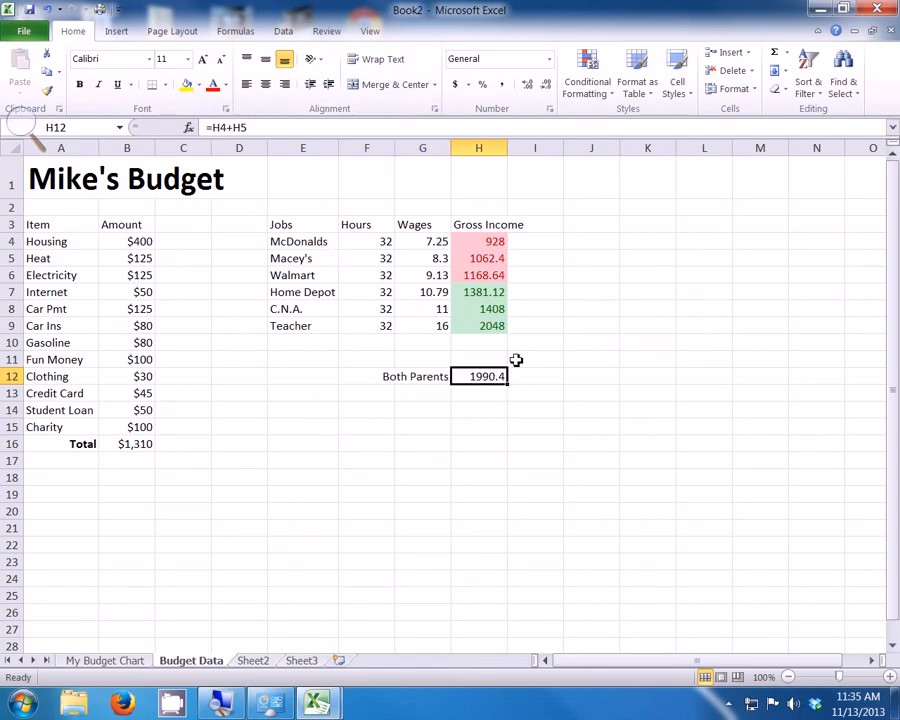
pyautogui.click(478, 241)
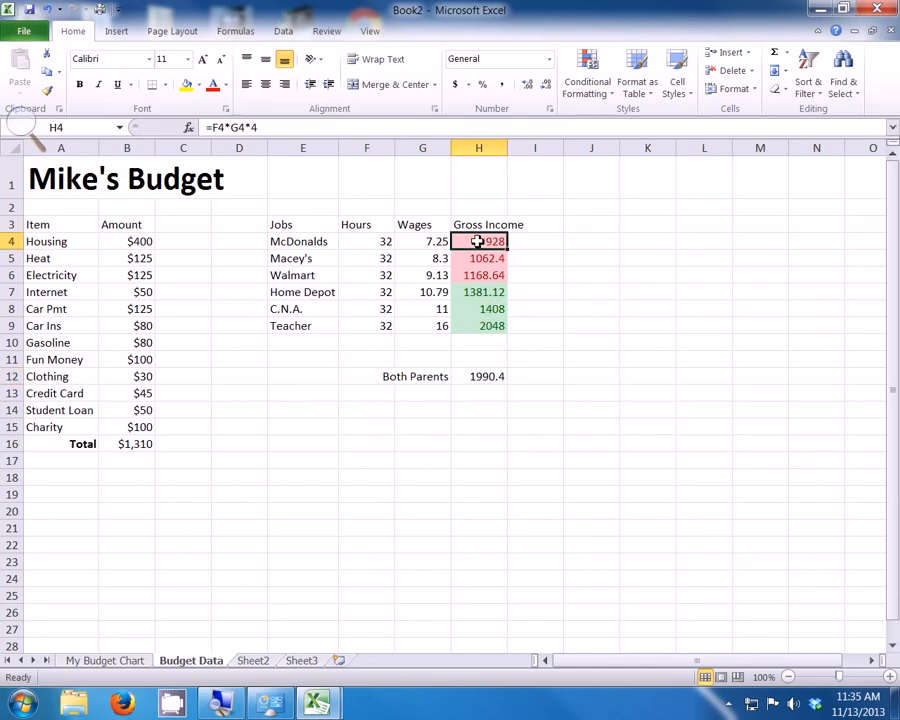
pyautogui.click(45, 95)
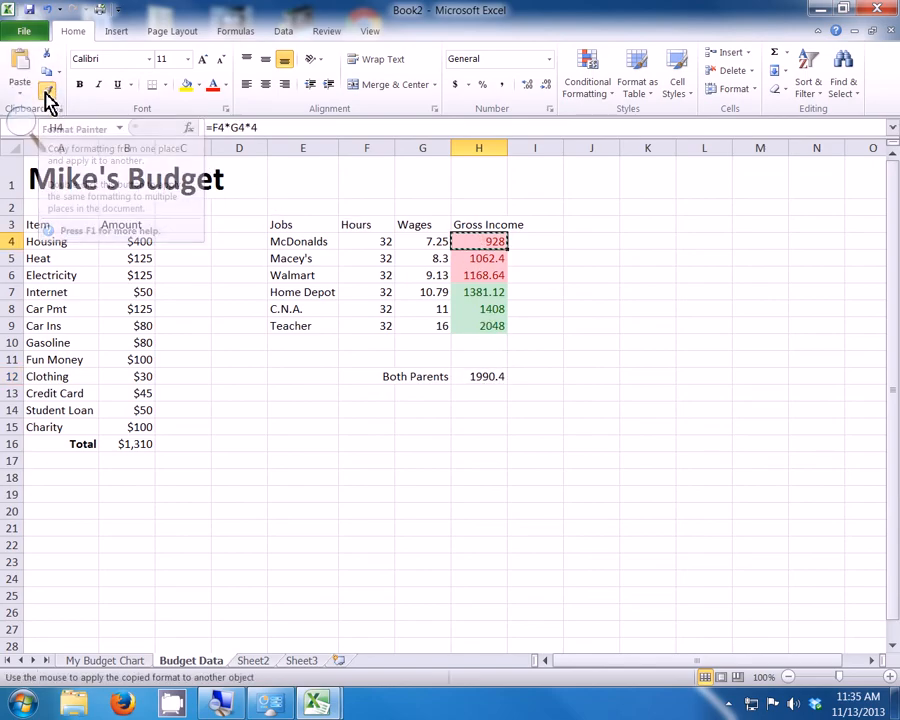
pyautogui.click(486, 378)
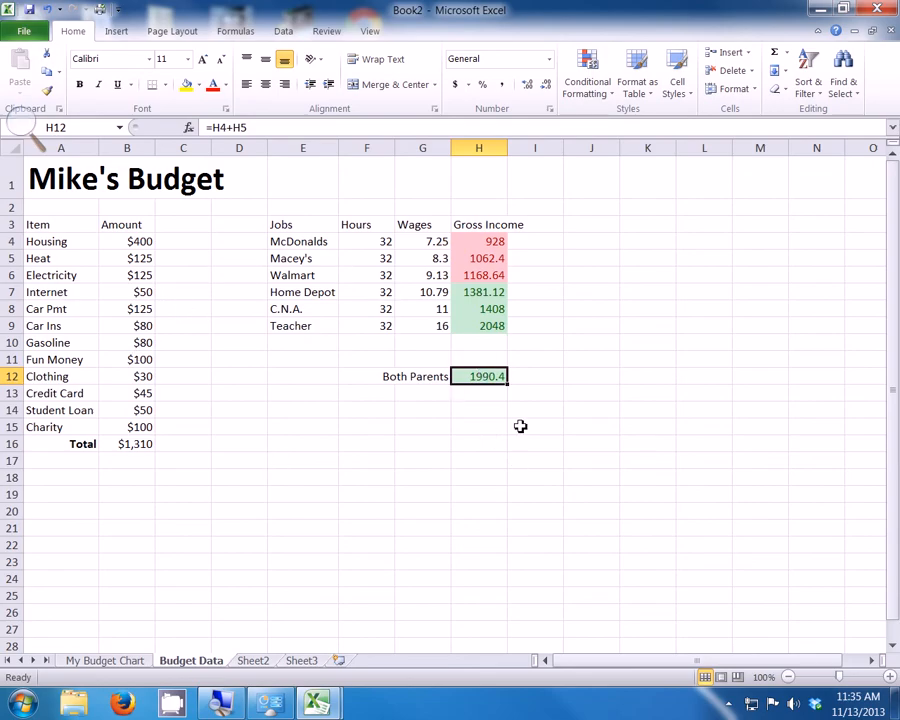
# - Select the McDonalds and Macey's job names in E4:E5, and minimize the workbook window
pyautogui.click(287, 243)
pyautogui.moveTo(287, 243); pyautogui.dragTo(291, 258)
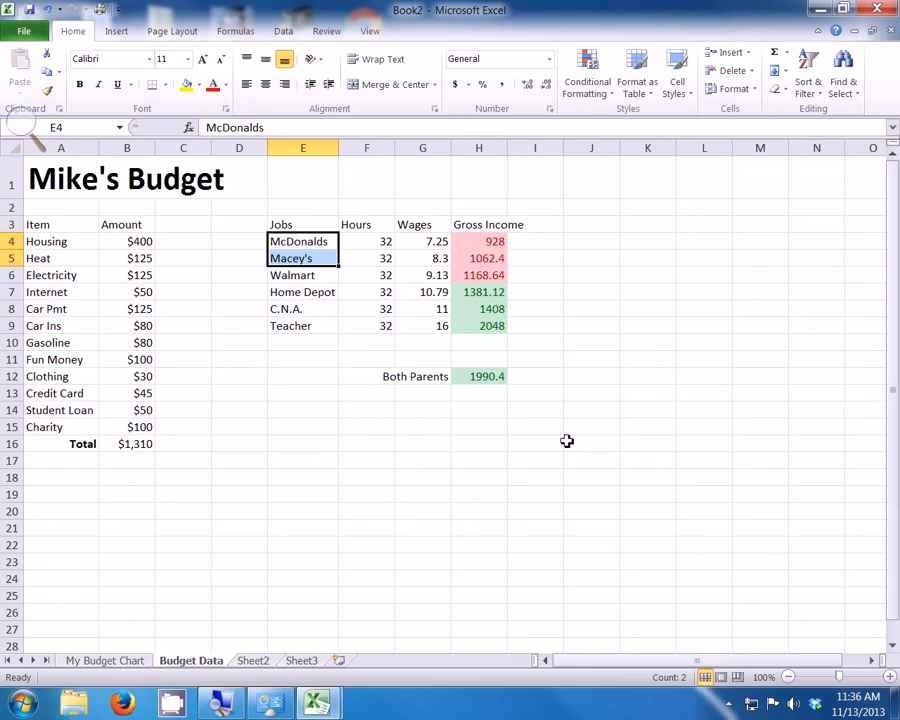
pyautogui.click(813, 10)
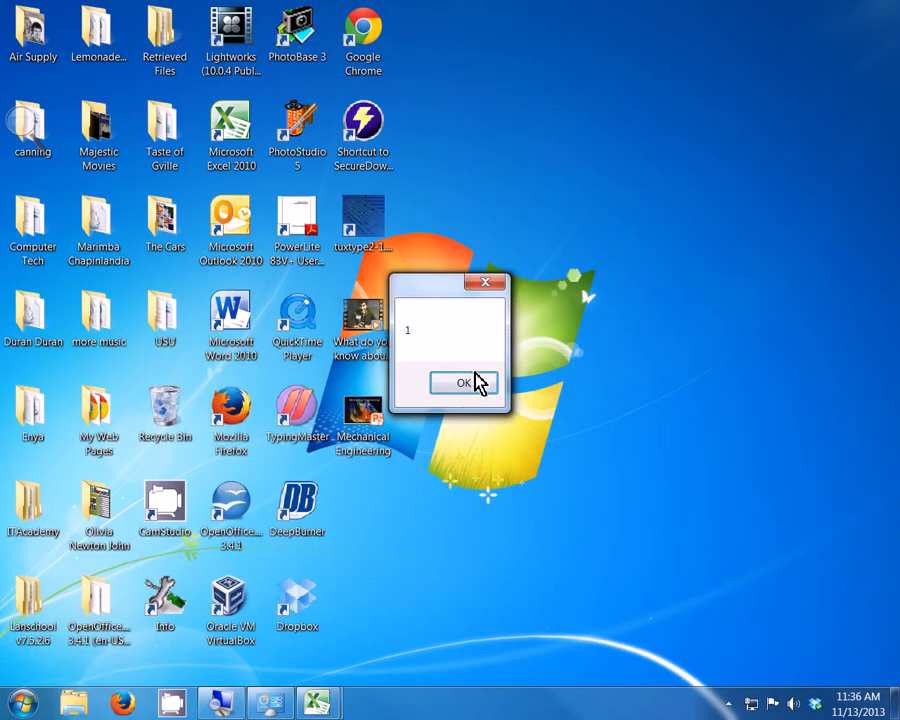